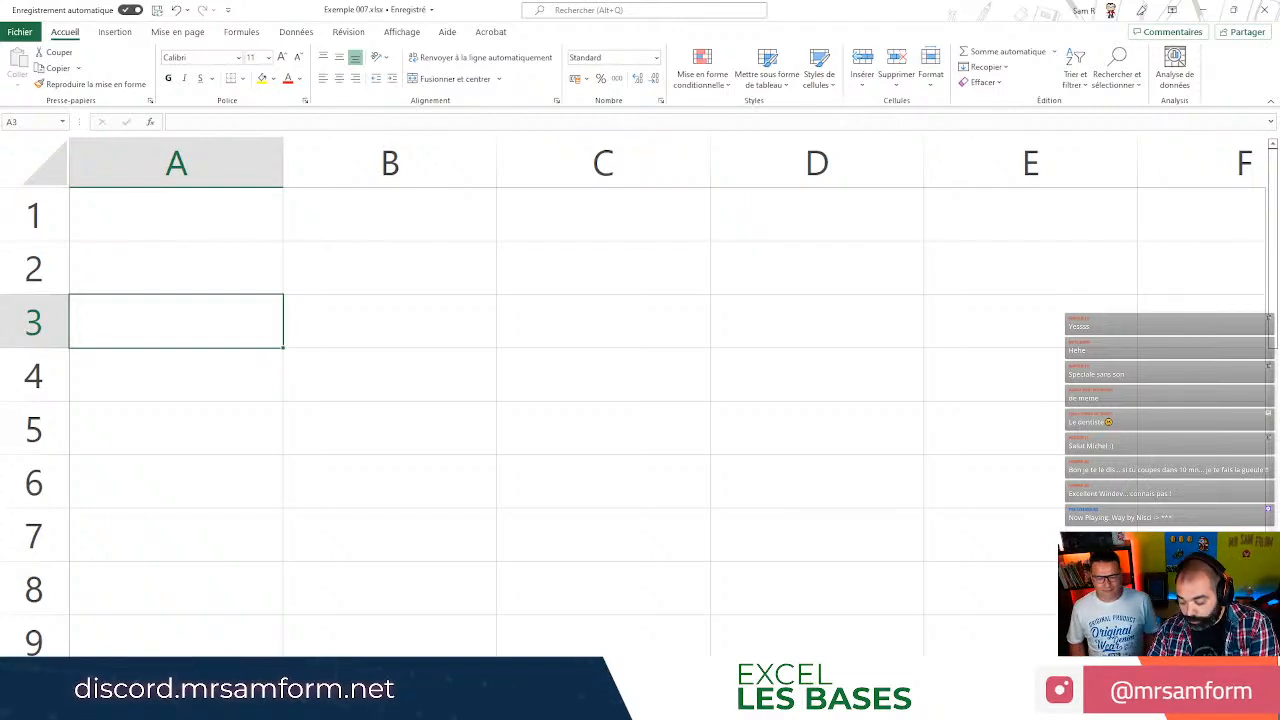
Enter the column headers "Produits" in A3 and "Quantite" in B3.
text(Pro)
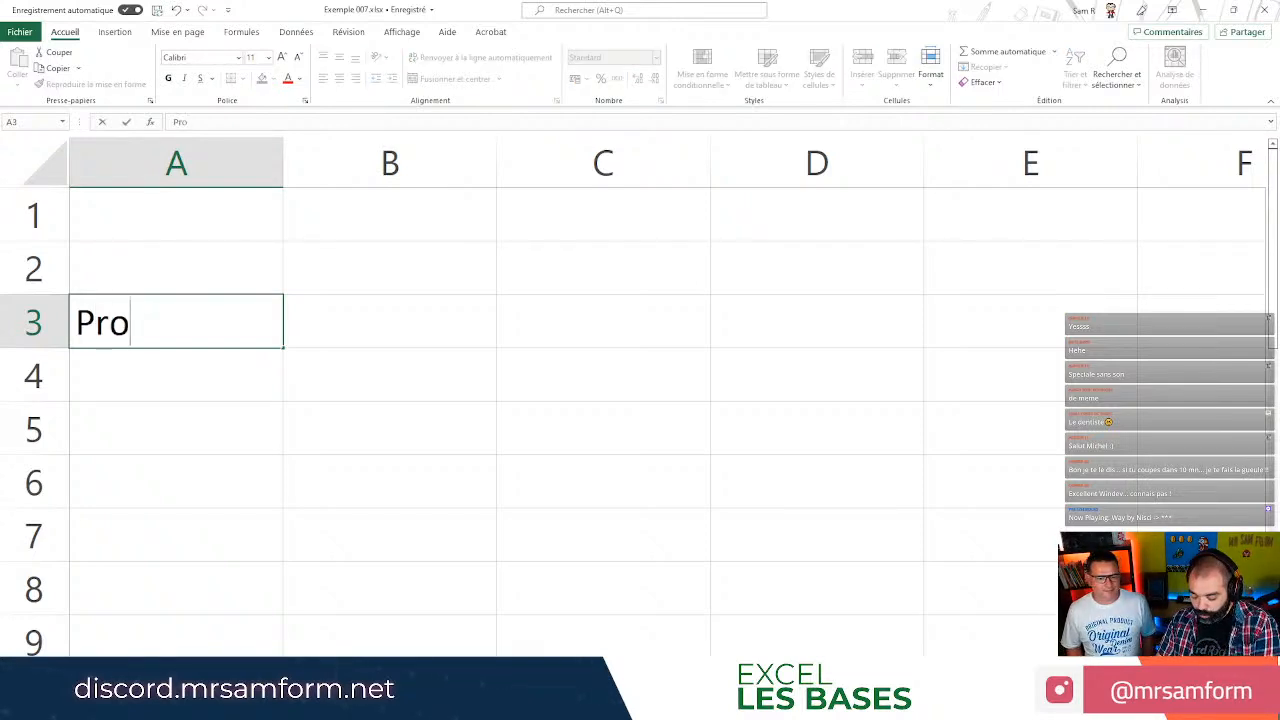
text(duits)
key(Return)
key(Down)
key(Up)
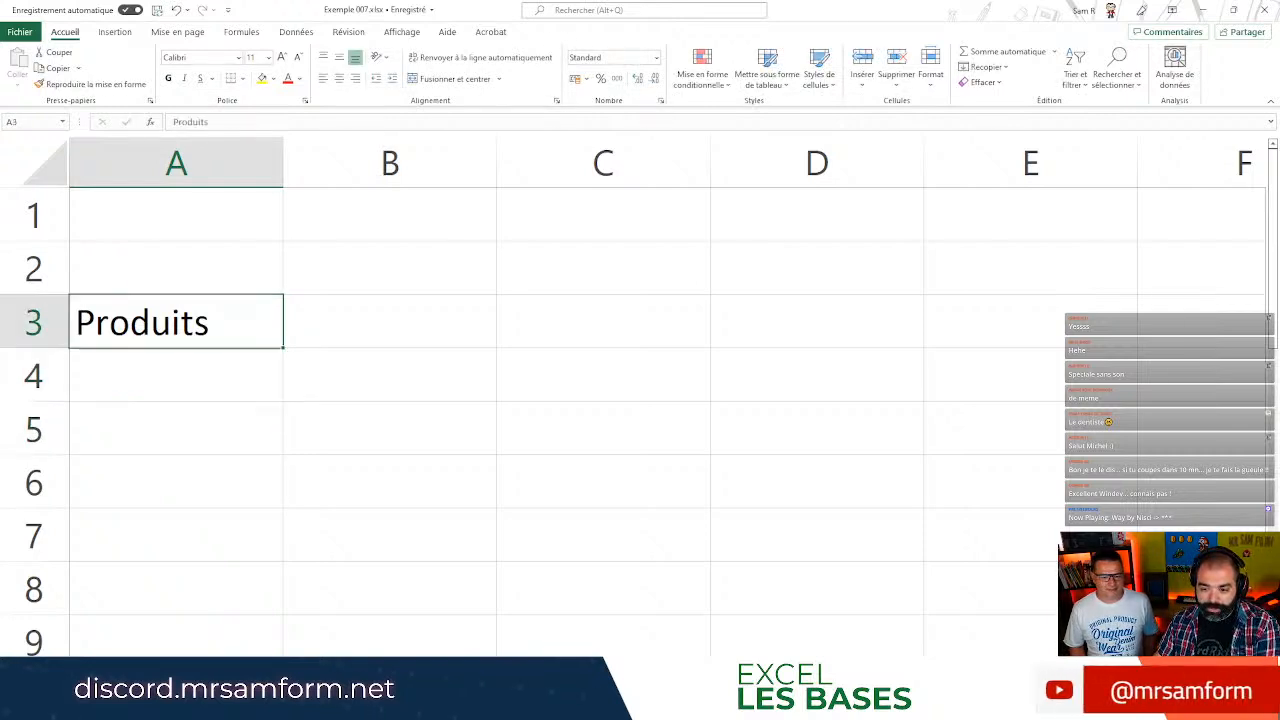
key(Up)
key(Right)
text(Quantite)
key(Tab)
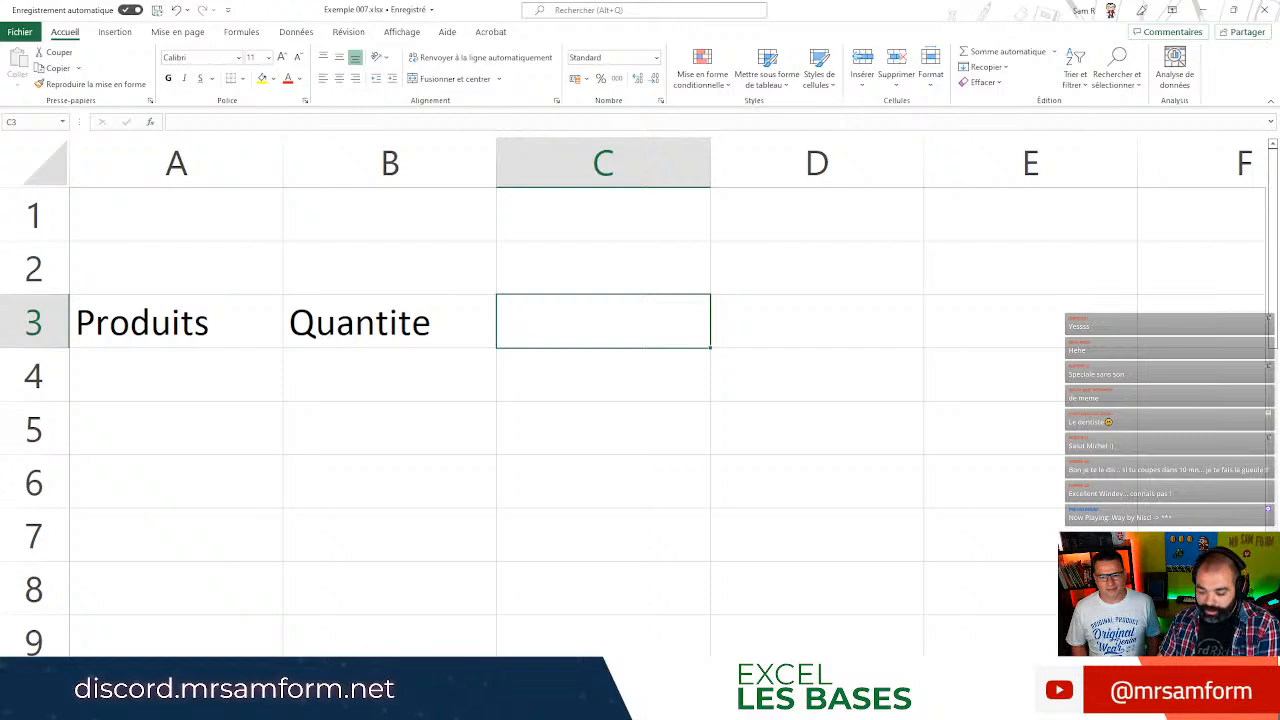
text(Somm)
key(BackSpace)
key(BackSpace)
key(BackSpace)
key(BackSpace)
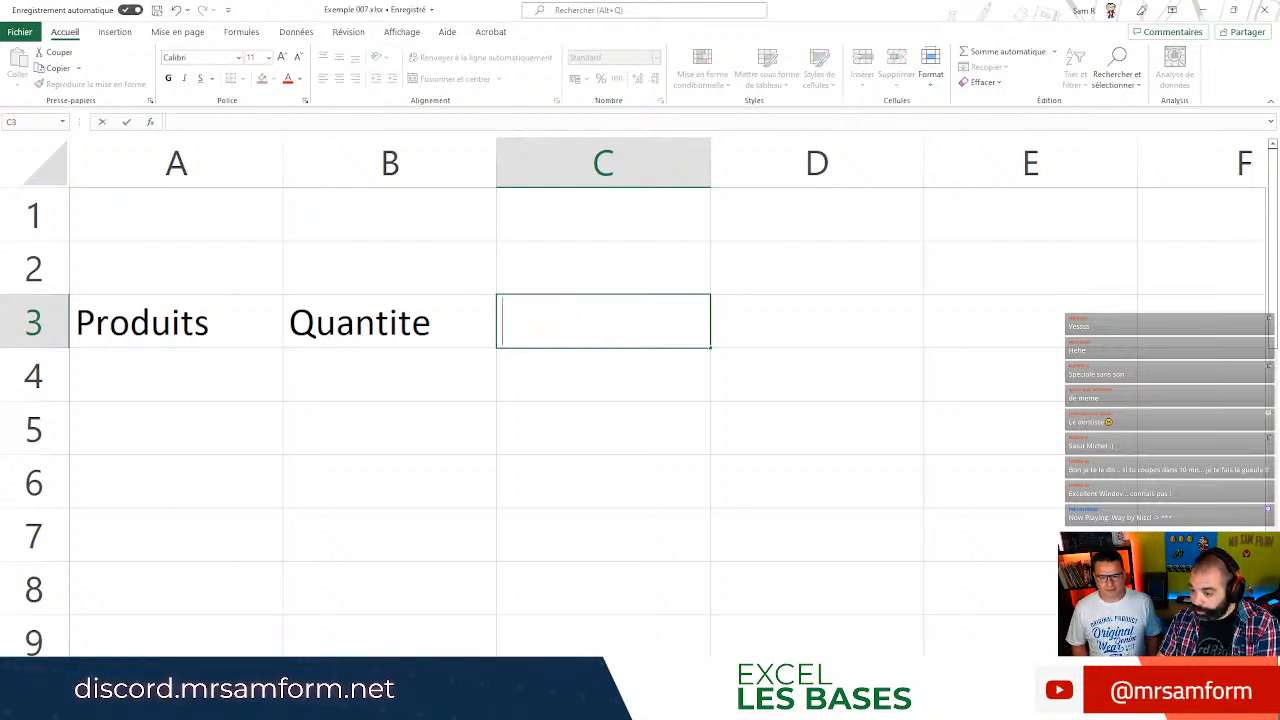
Enter the column headers "Prix unitaire" in C3 and "TOTAL" in D3.
text(Prix uni)
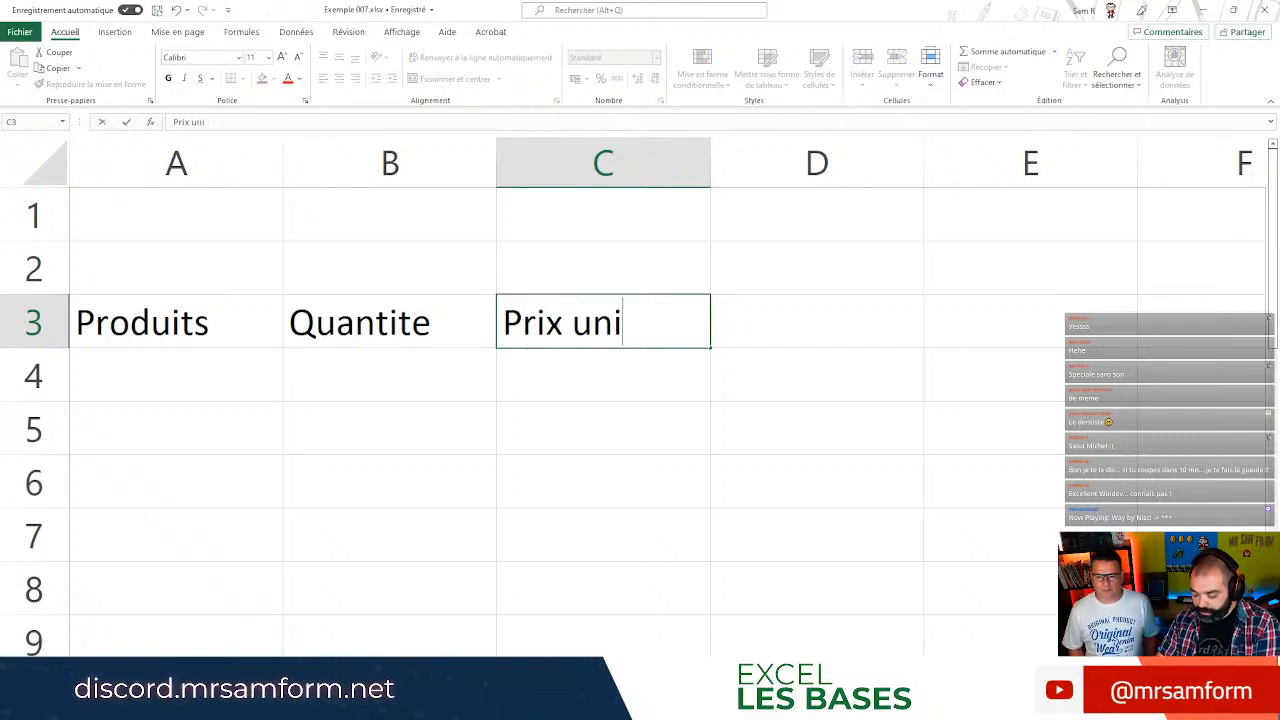
text(taire)
key(Tab)
text(TOTAL)
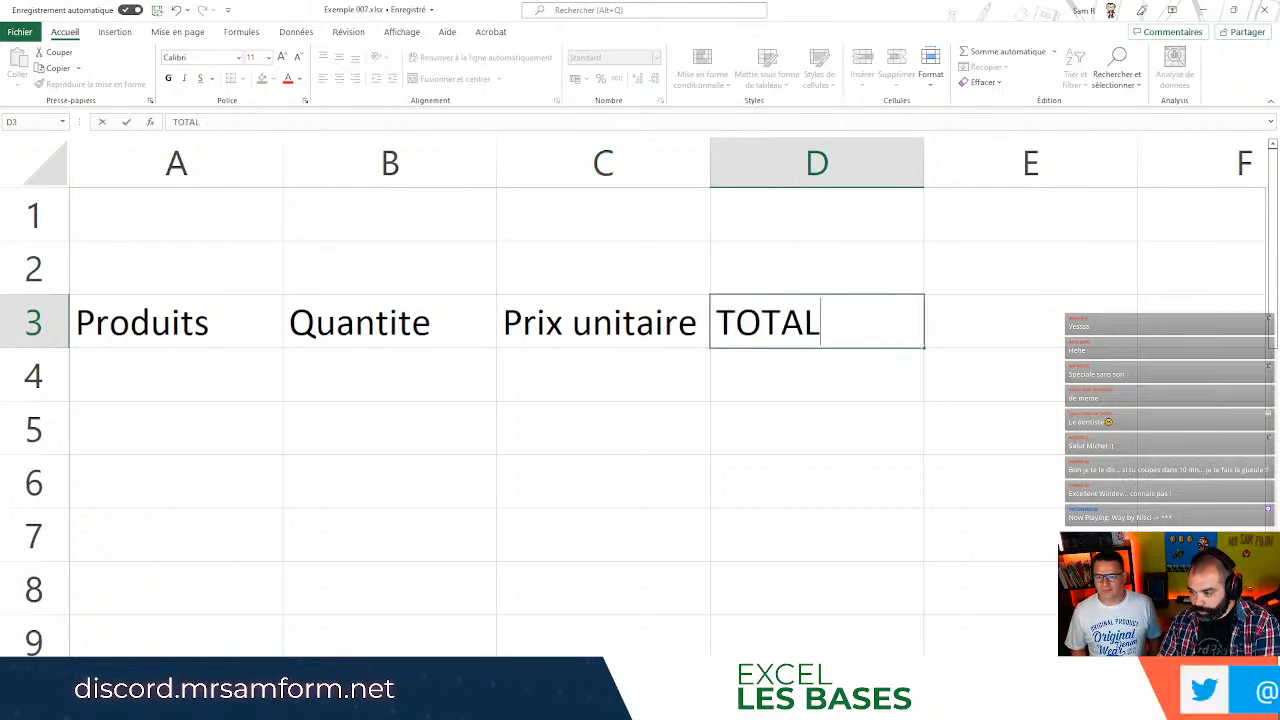
key(Return)
key(Left)
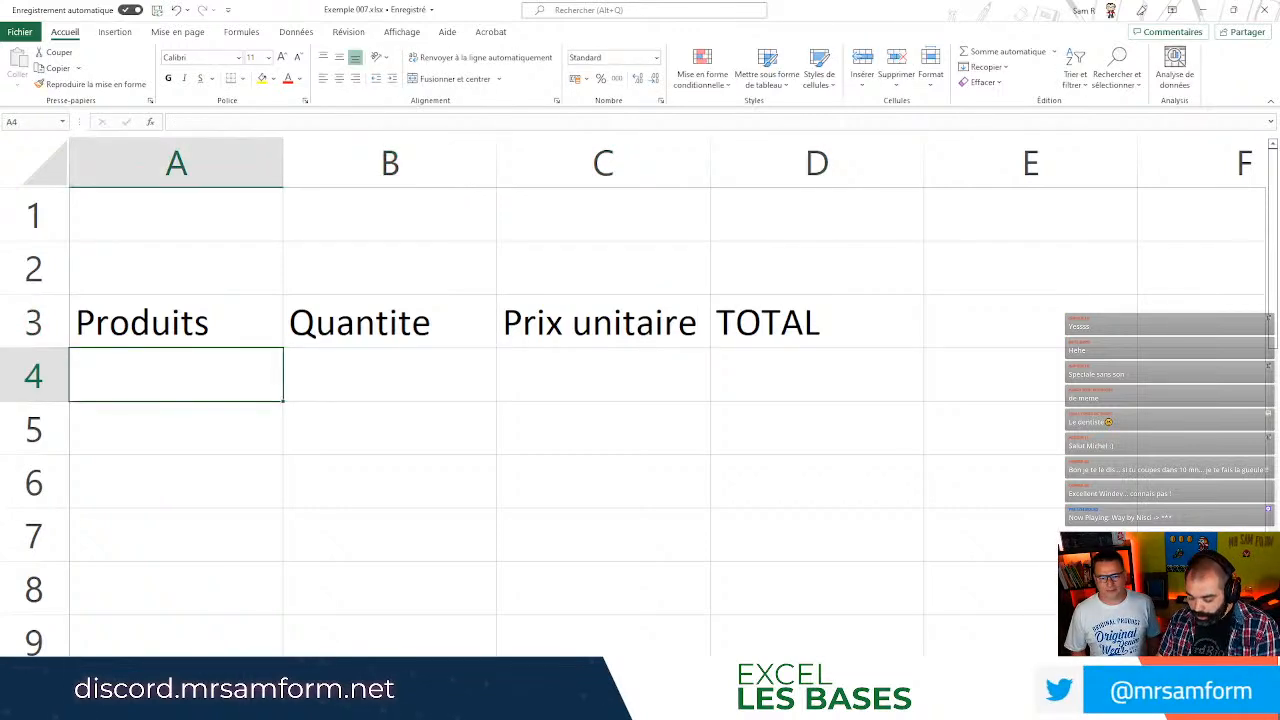
Fill row 4 with the product "Javel", quantity 2 and unit price 1.
text(Javel)
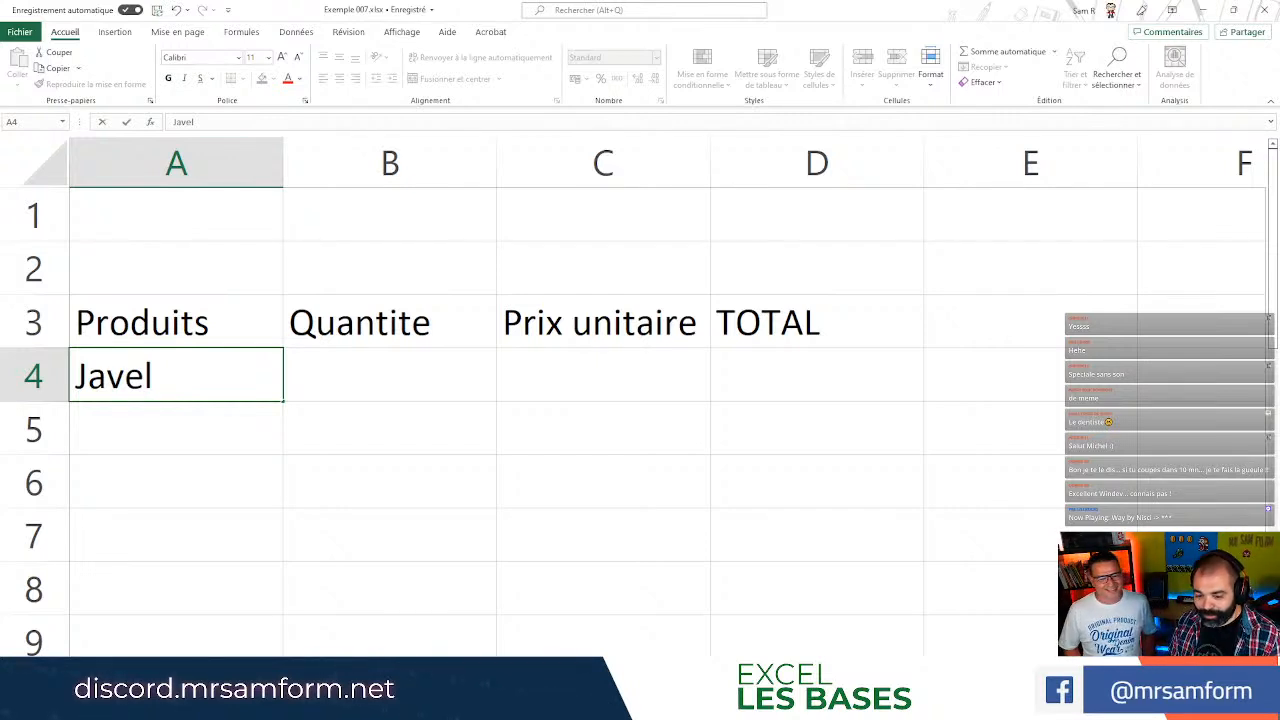
key(Tab)
text(2)
key(Tab)
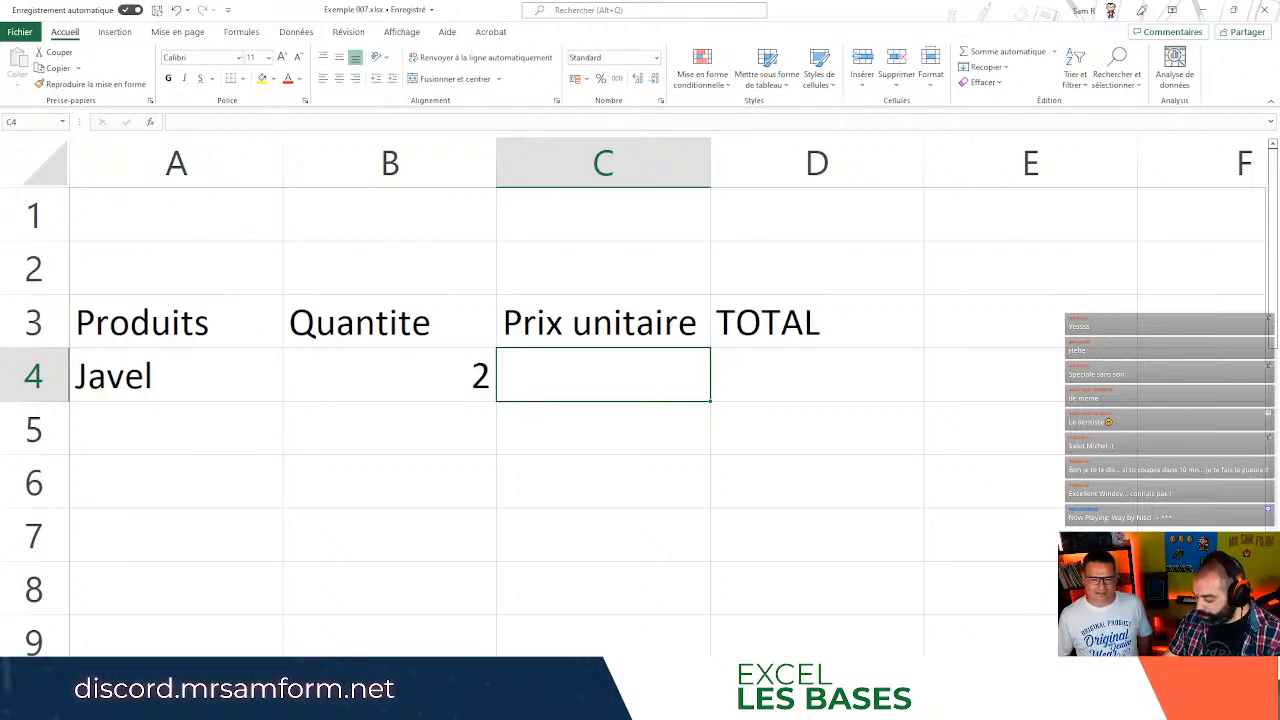
text(1)
key(Tab)
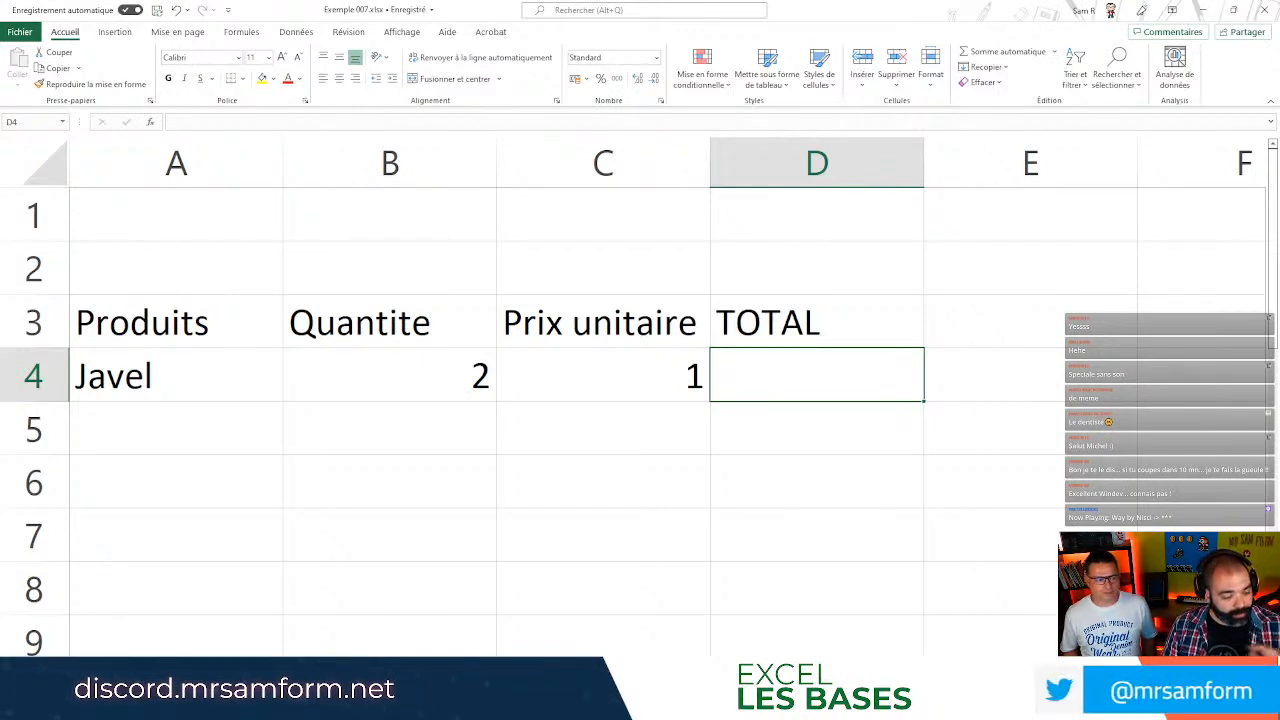
key(Return)
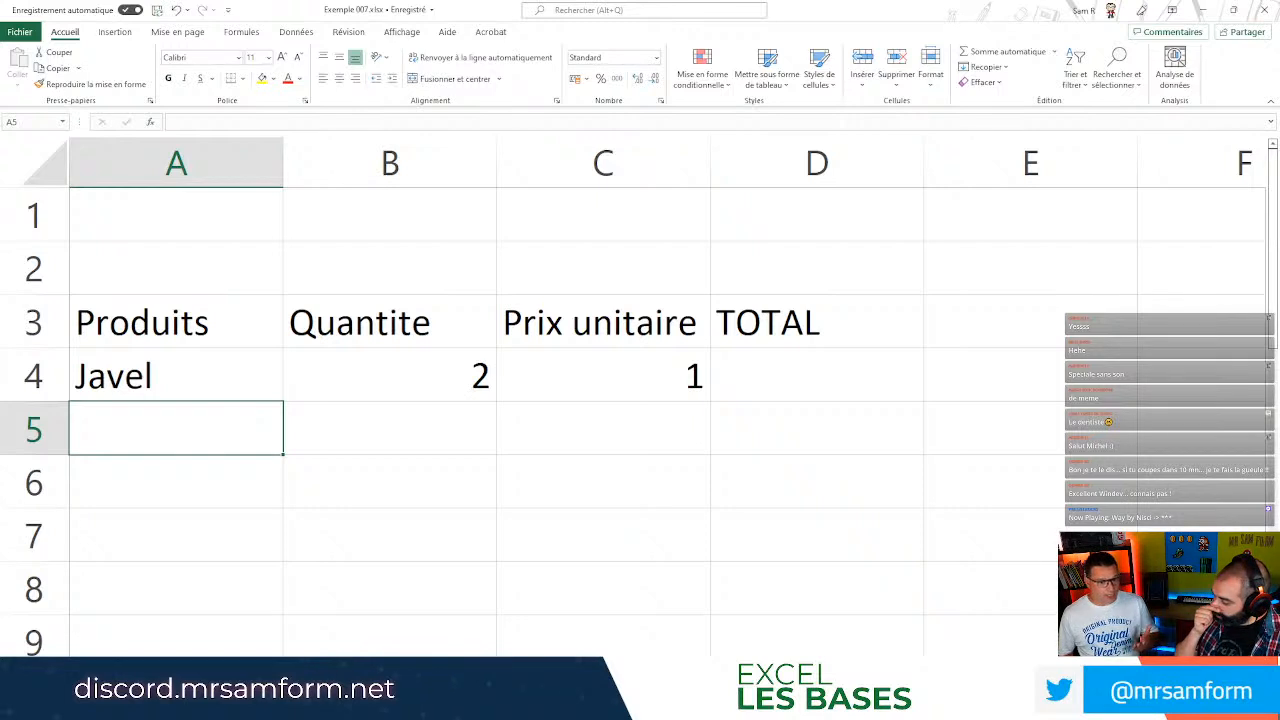
Fill row 5 with the product "salade", quantity 4 and unit price 1,5.
text(salade)
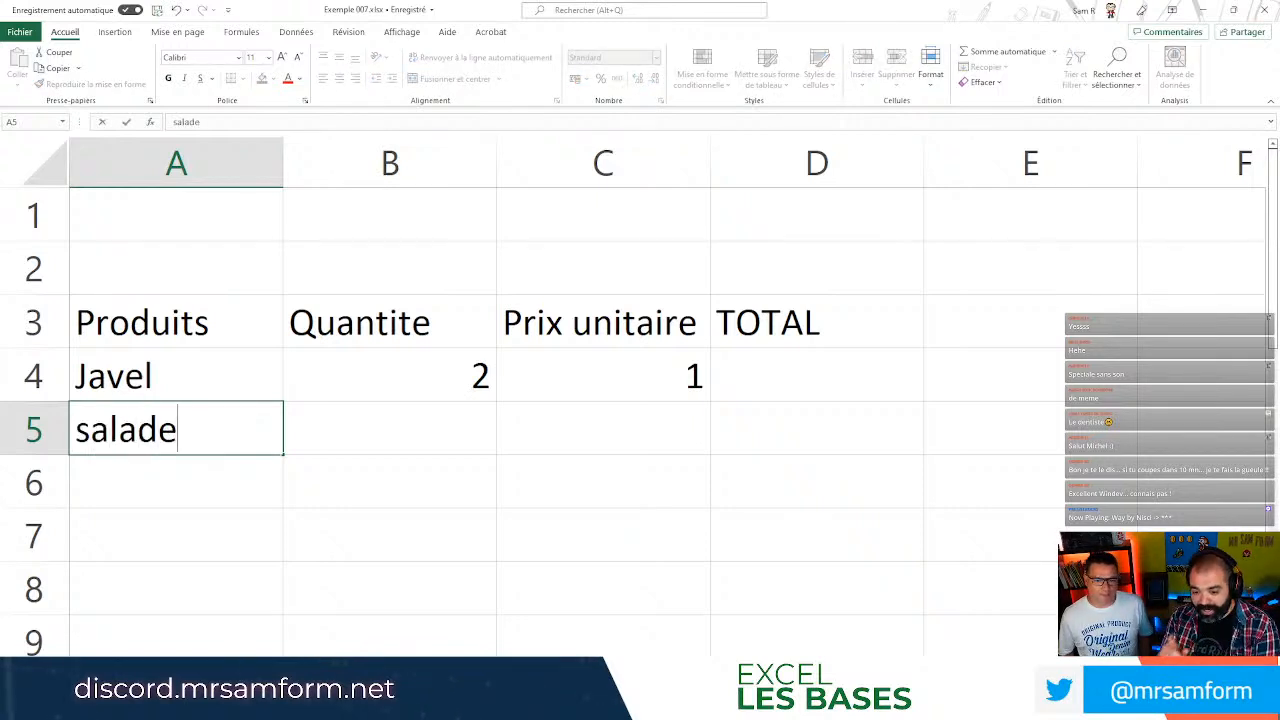
key(Tab)
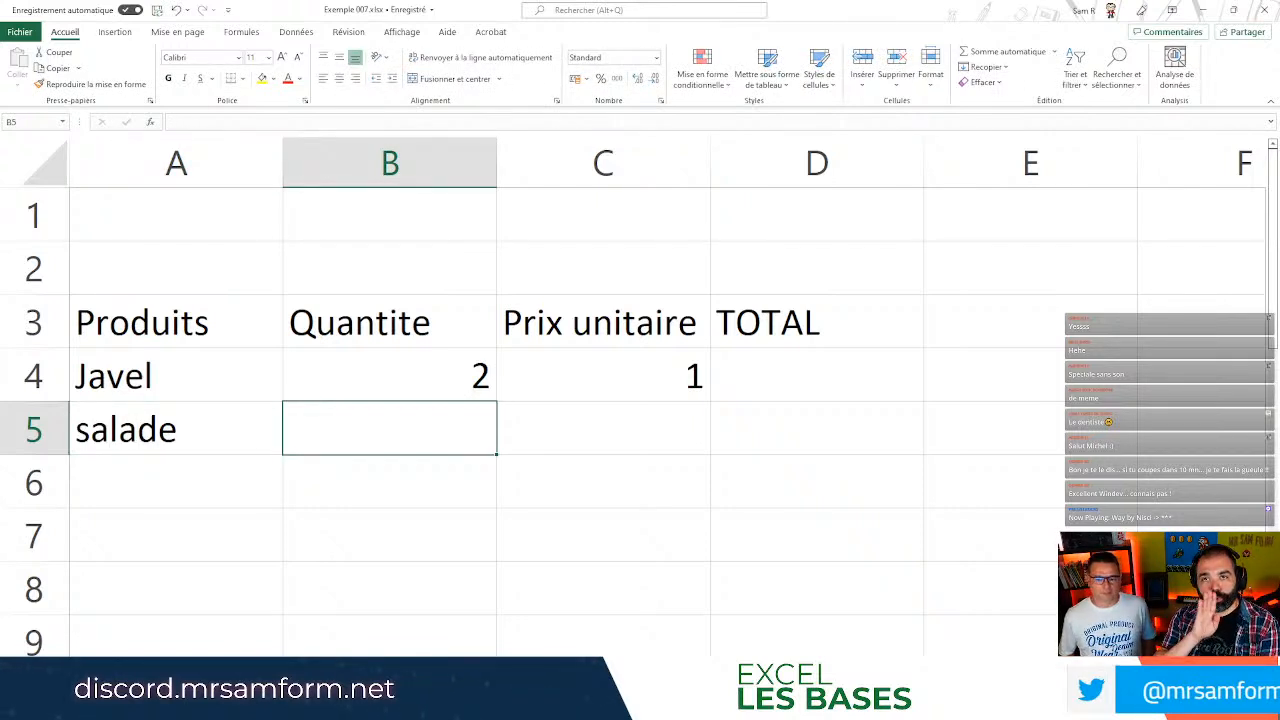
text(4)
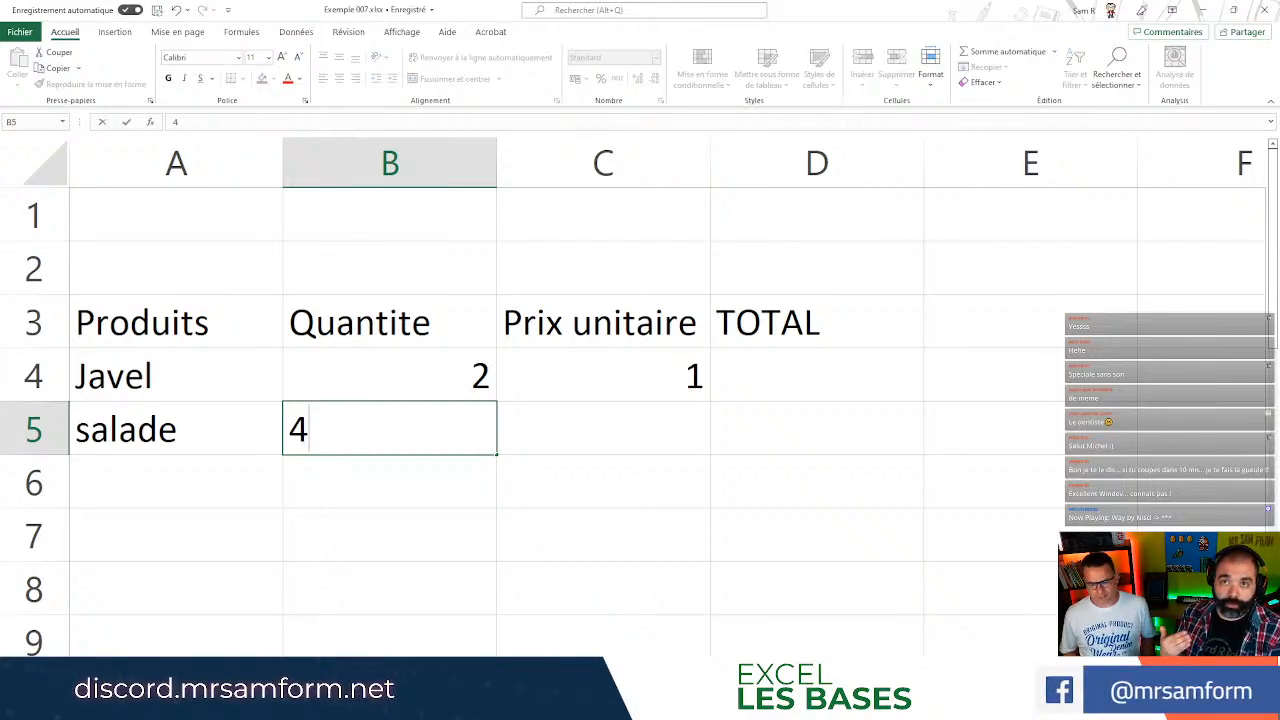
key(Tab)
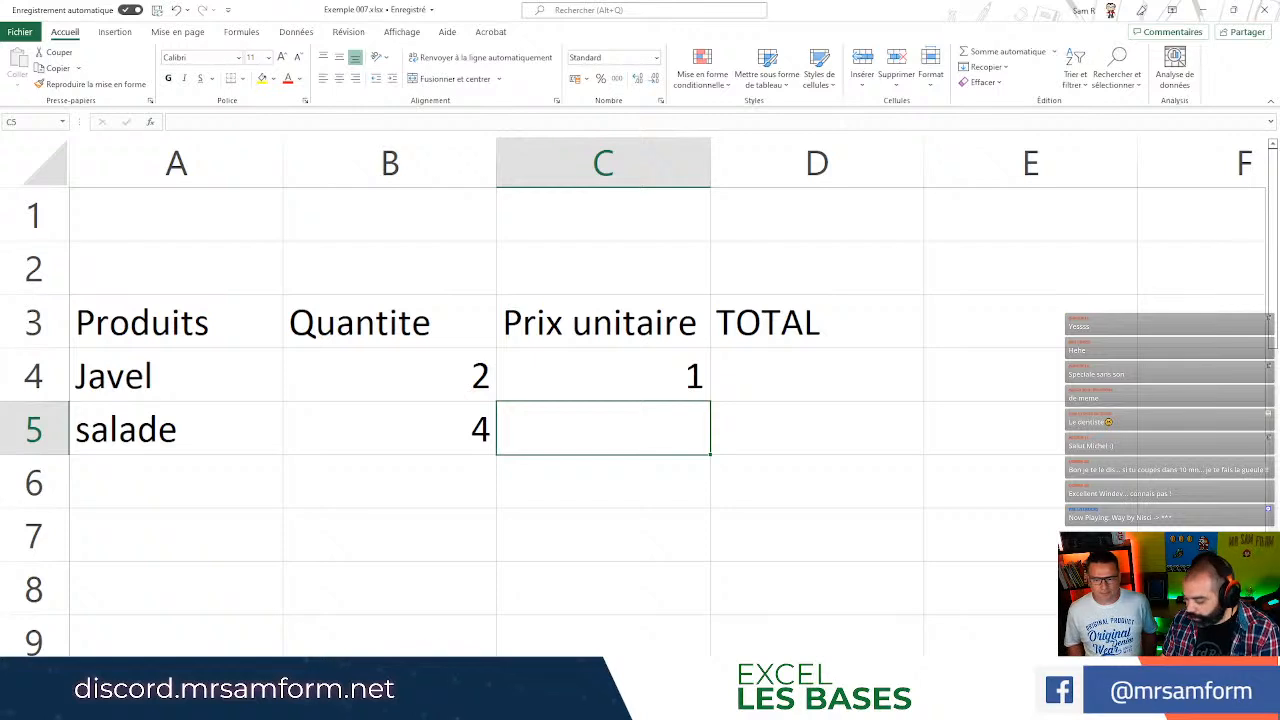
text(1,5)
key(Tab)
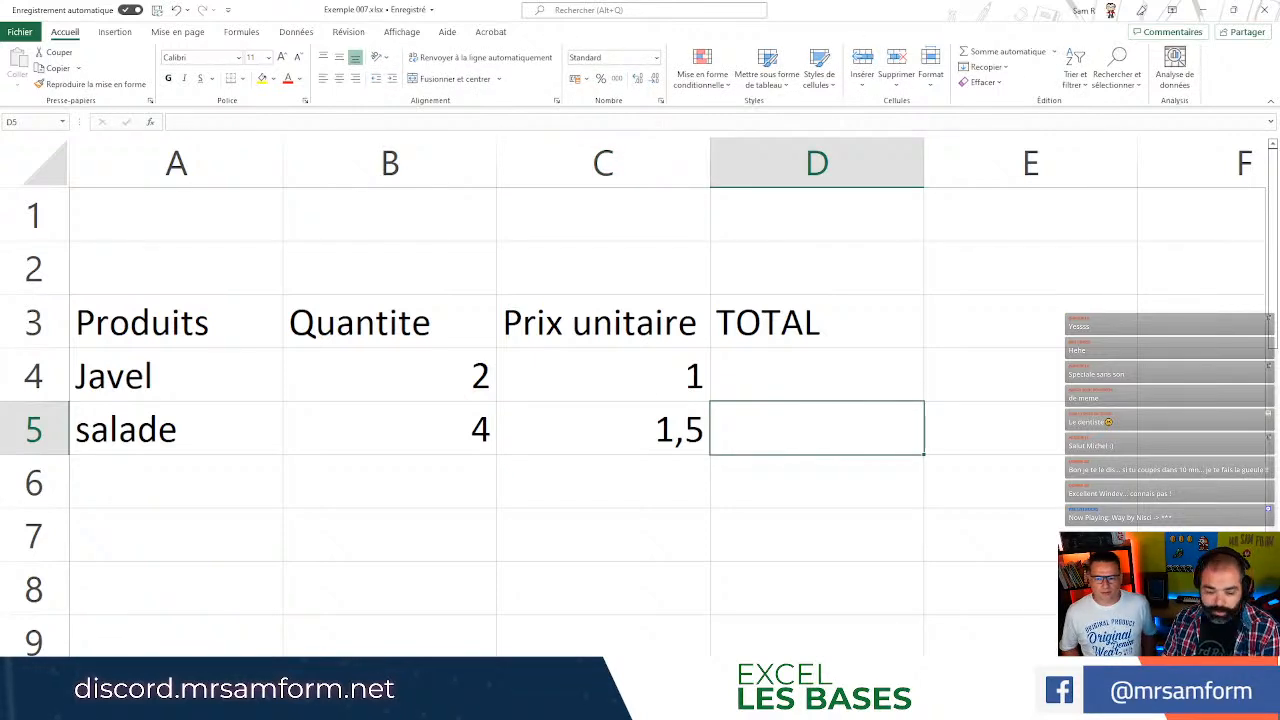
key(Return)
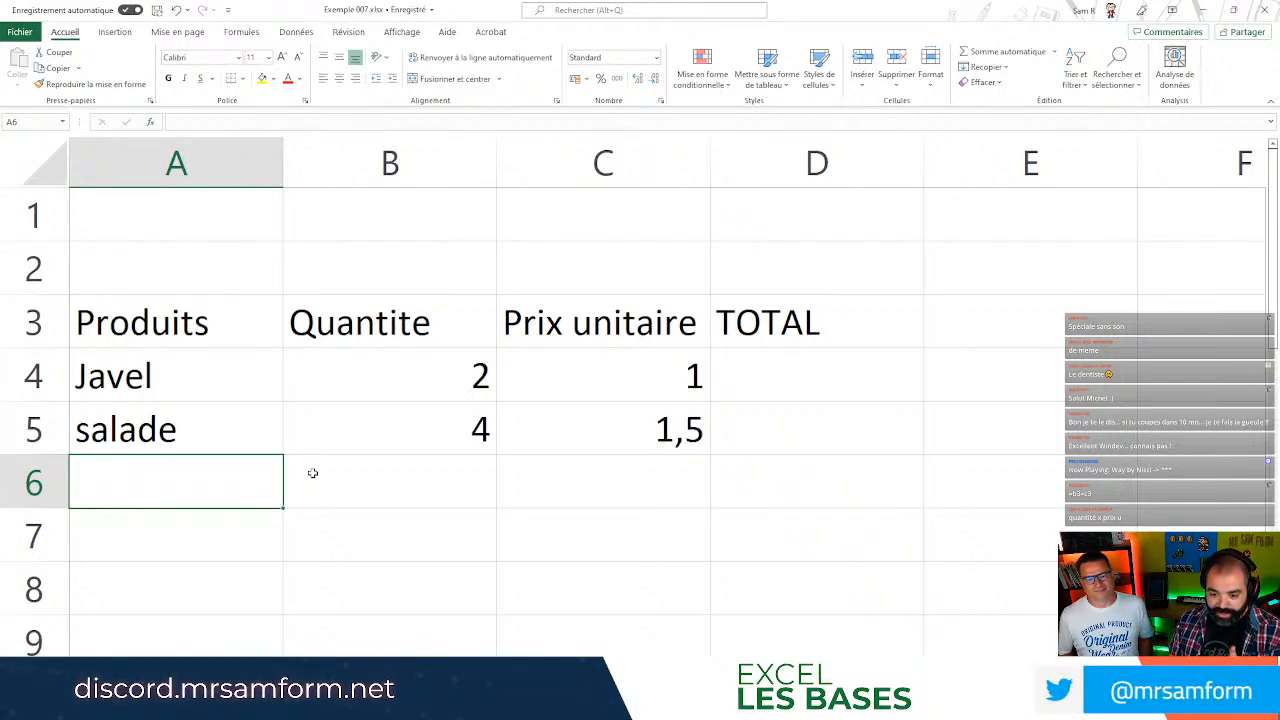
Calculate the Javel total in D4 with the formula =B4*C4.
click(900, 361)
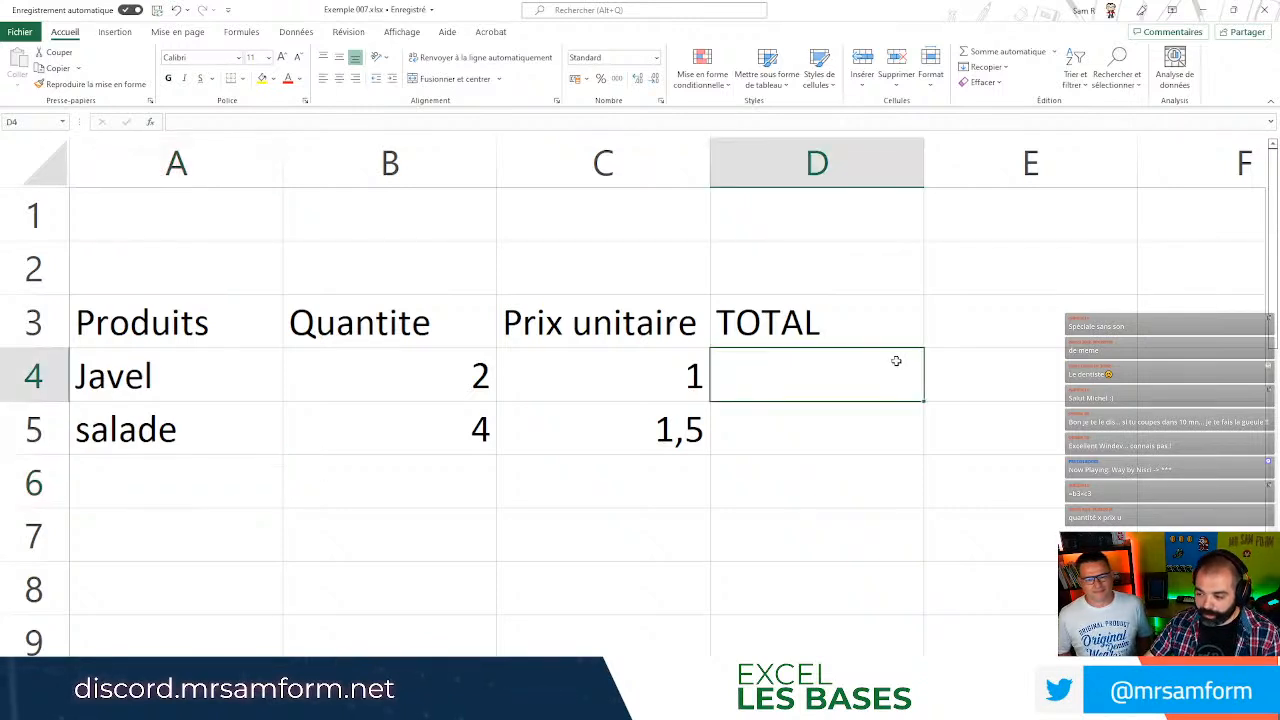
text(=)
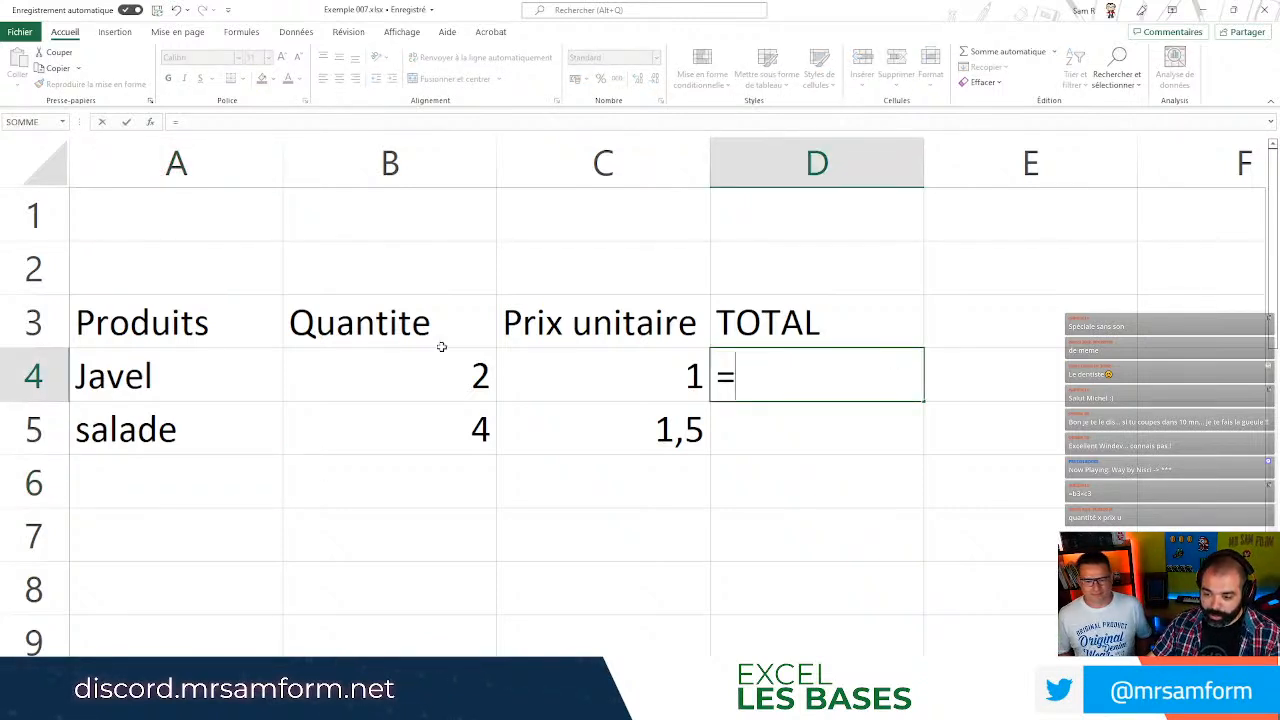
click(444, 378)
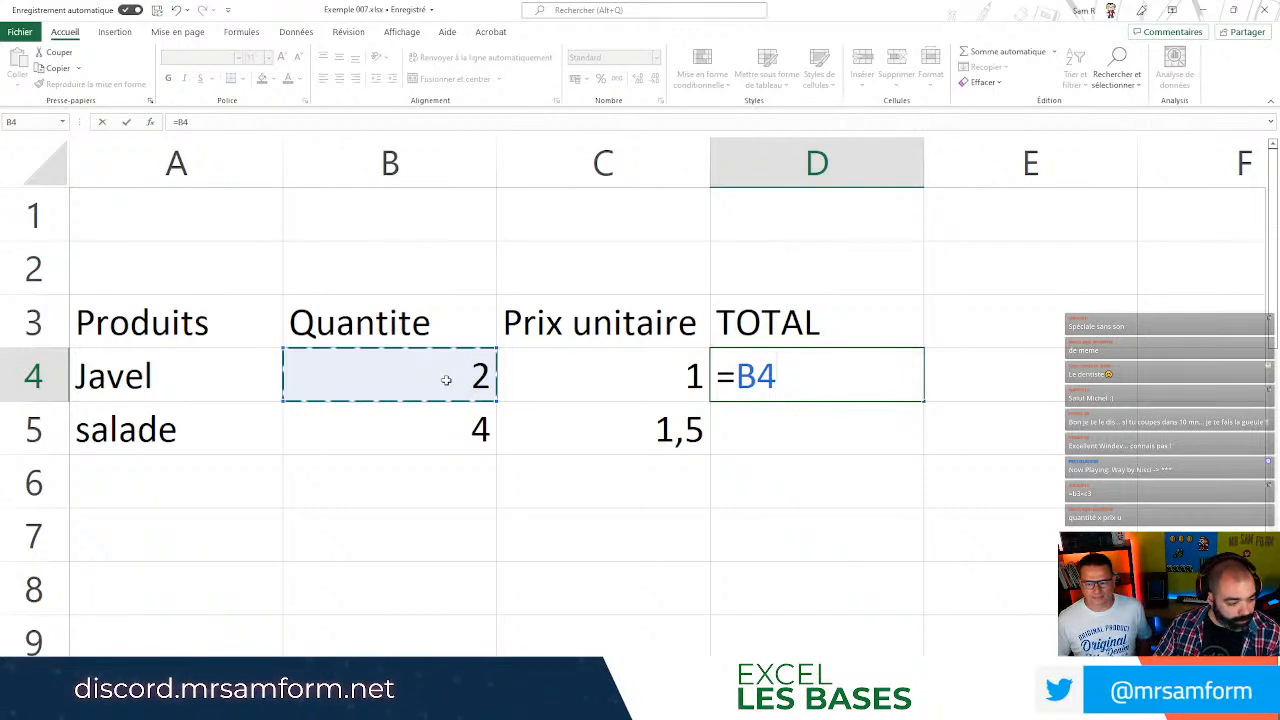
text(*)
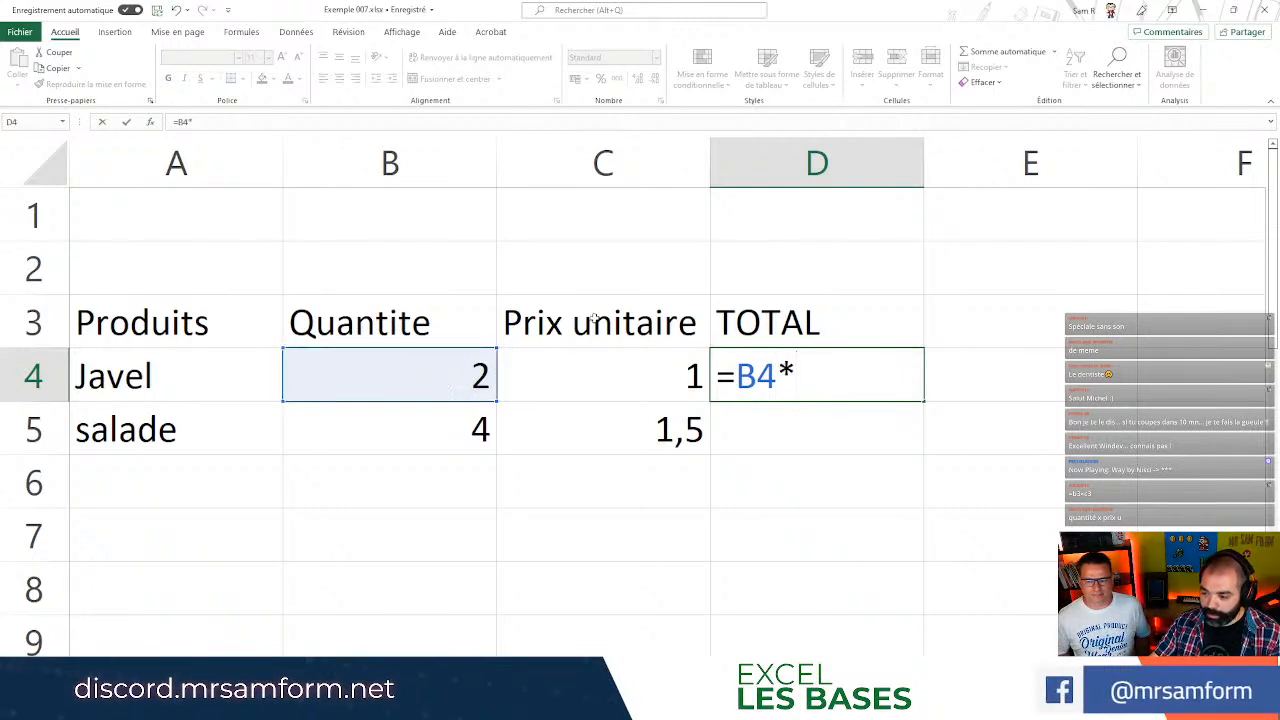
click(635, 375)
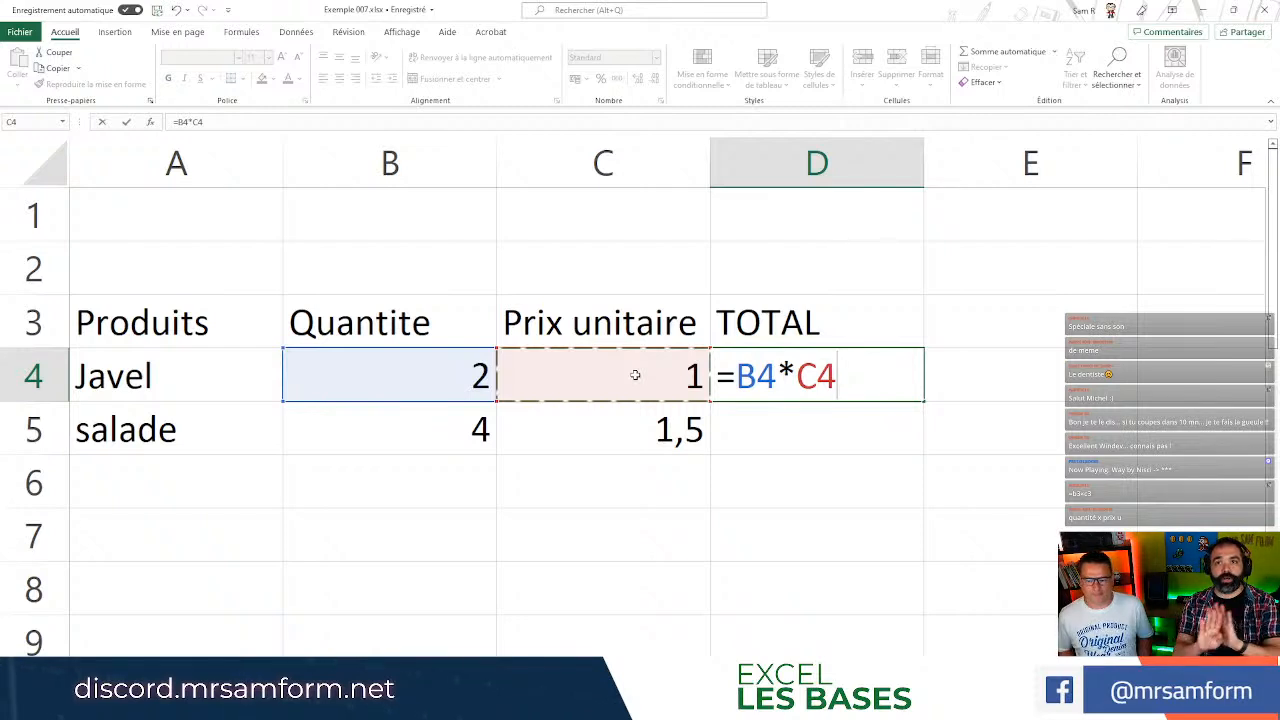
key(Return)
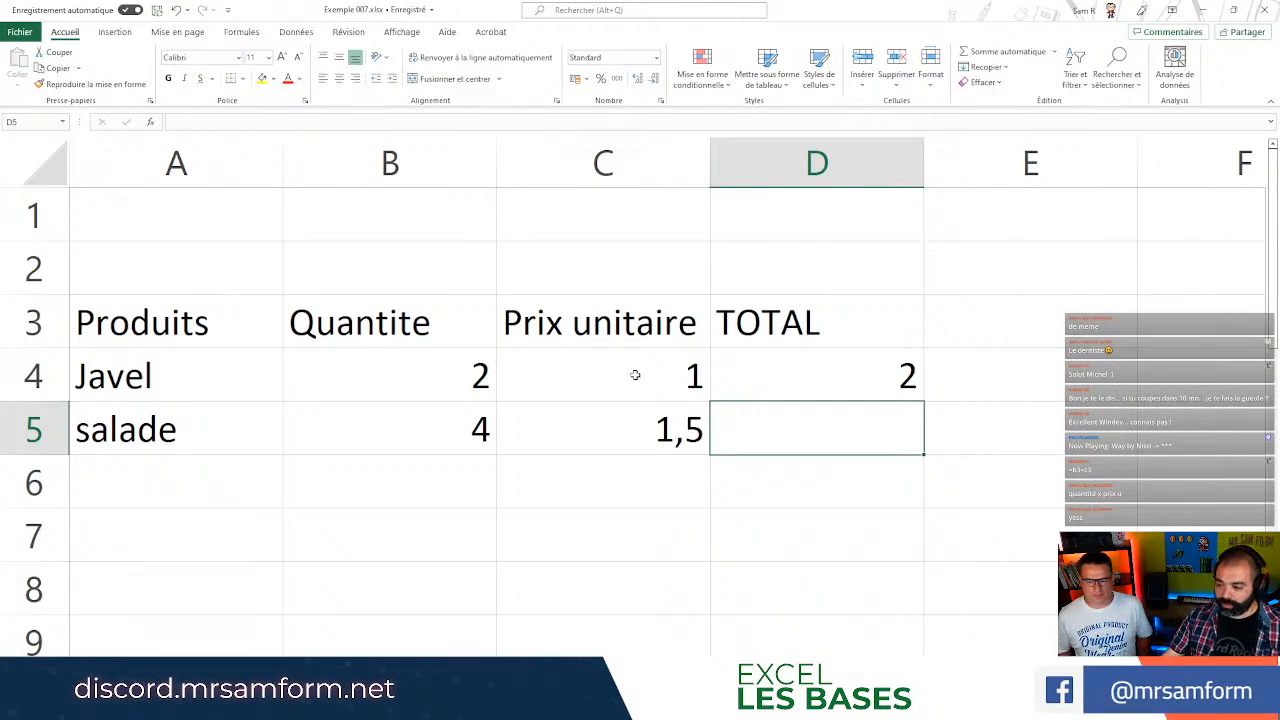
Copy the total formula from D4 down to D5 for the salade row.
click(808, 384)
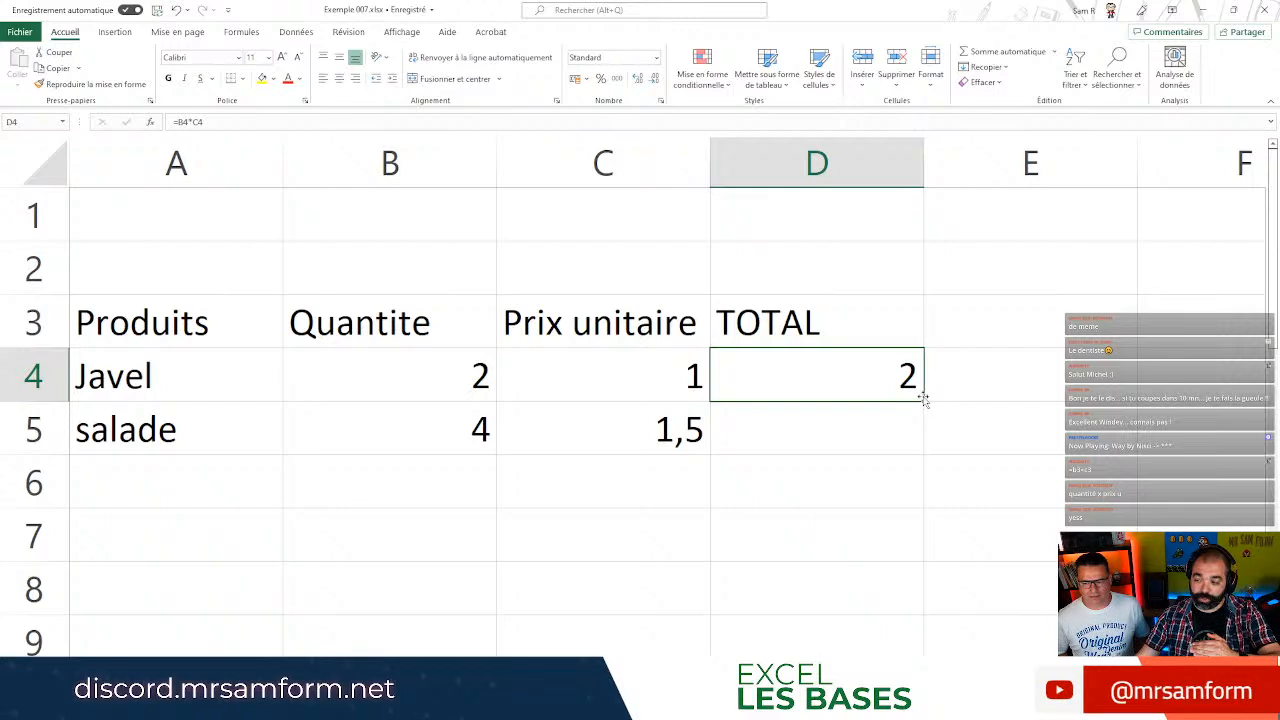
drag(922, 398, 926, 405)
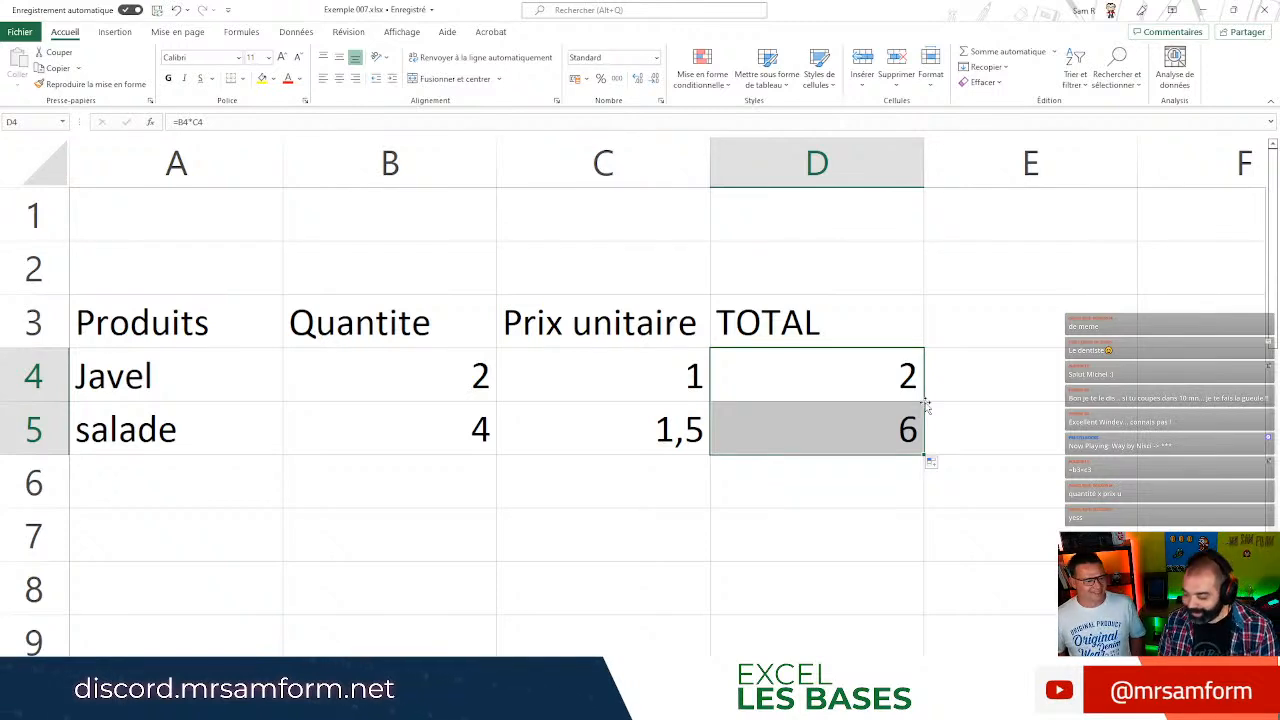
key(Return)
key(Return)
key(Down)
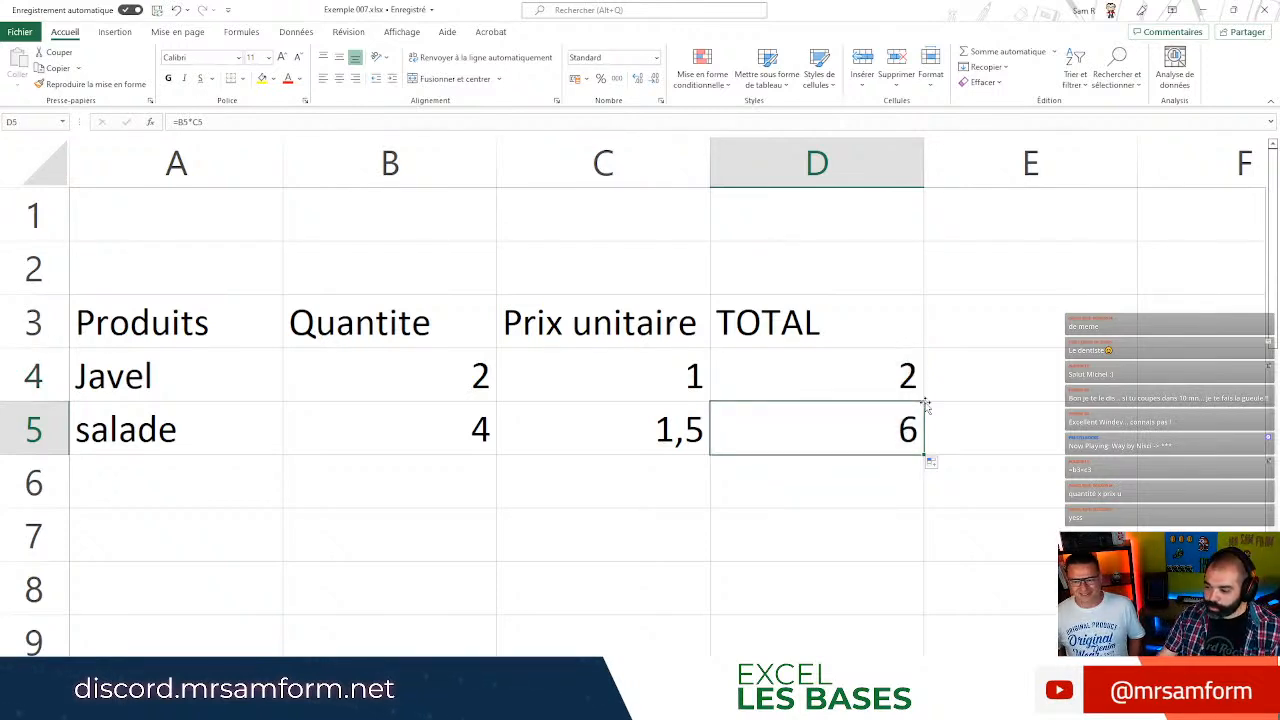
Fill row 6 with the product "Maïs", quantity 3 and unit price 1,2.
key(Down)
key(Left)
key(Left)
key(Left)
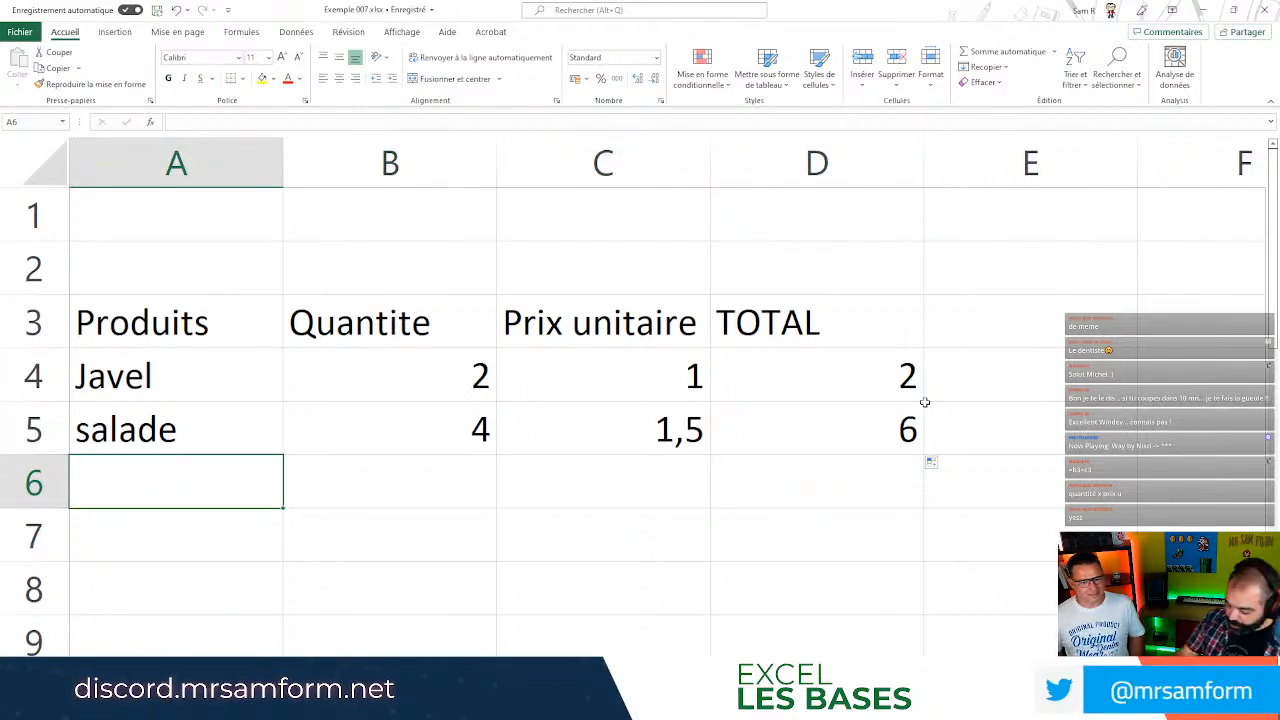
text(Maïs)
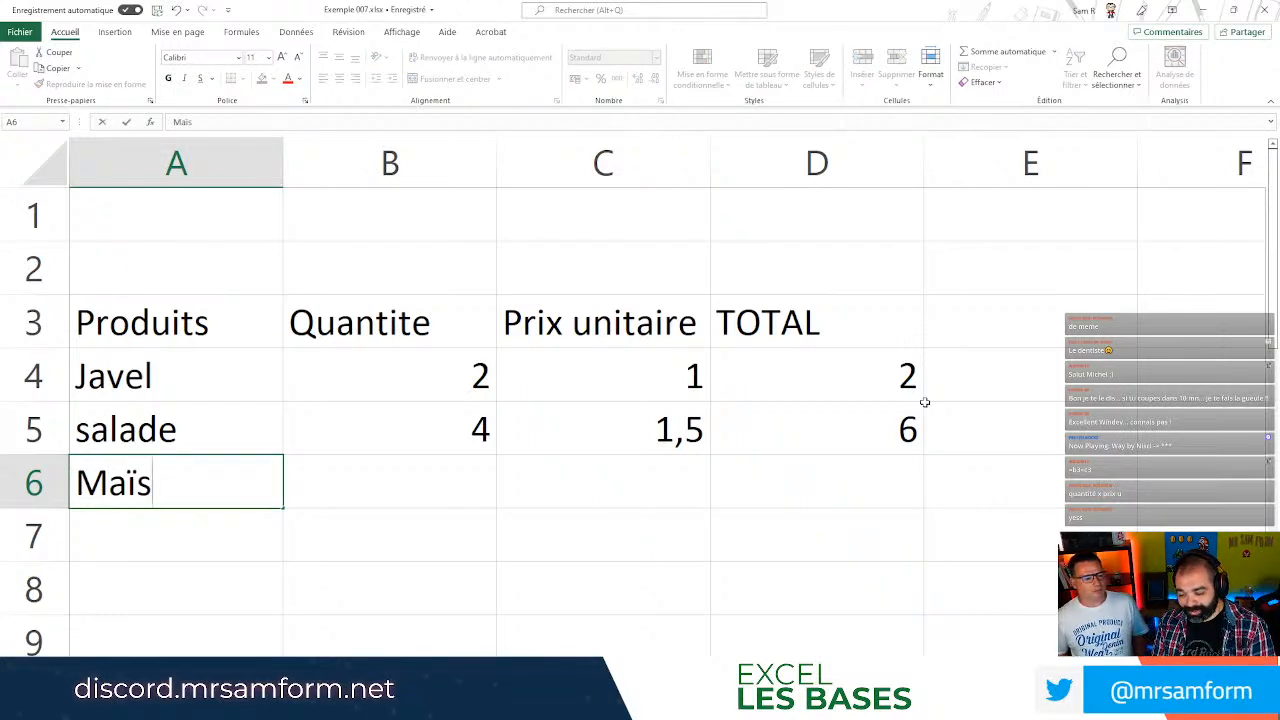
key(Tab)
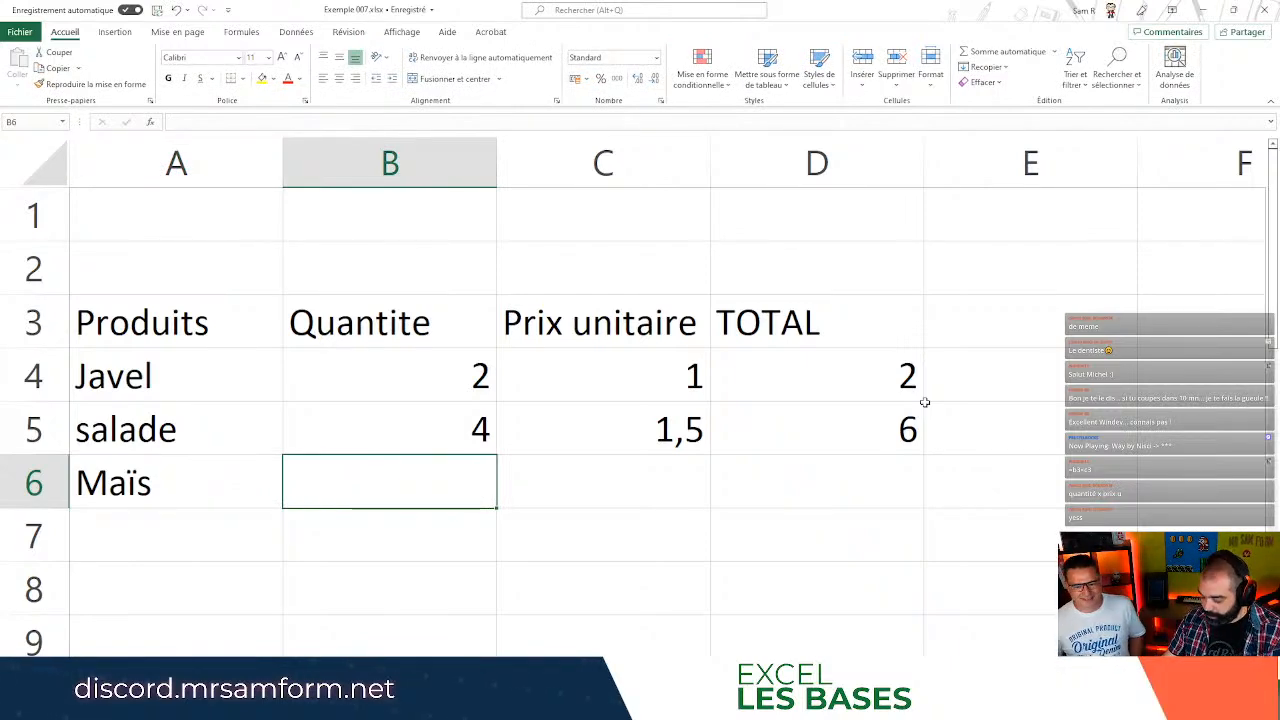
text(2)
key(BackSpace)
text(3)
key(Tab)
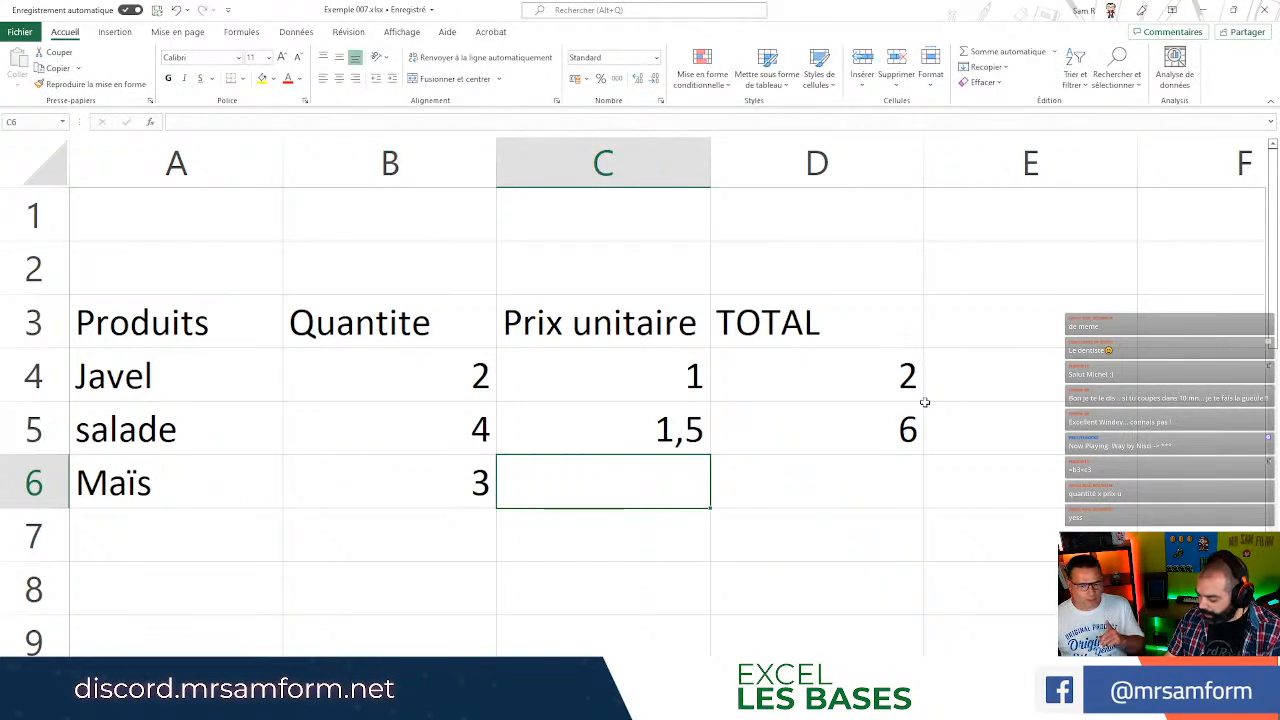
text(1,2)
key(Tab)
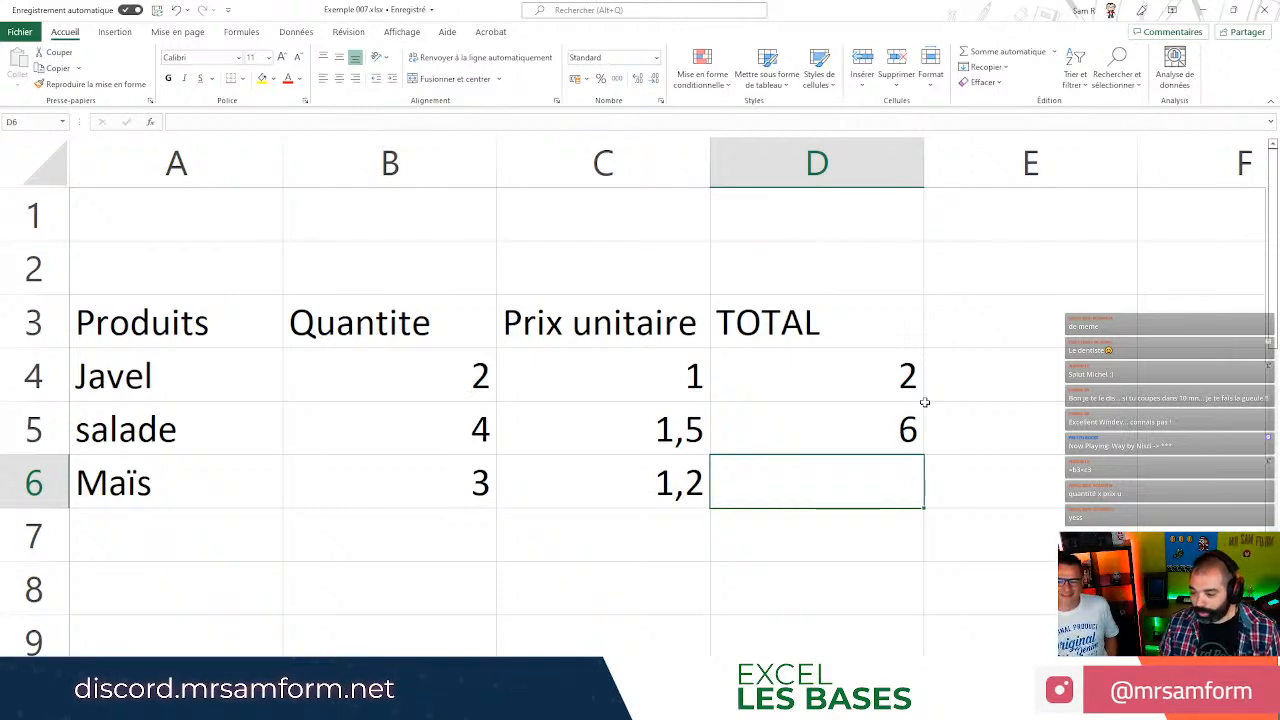
Copy the total formula from D5 down to D6 for the Maïs row.
click(852, 437)
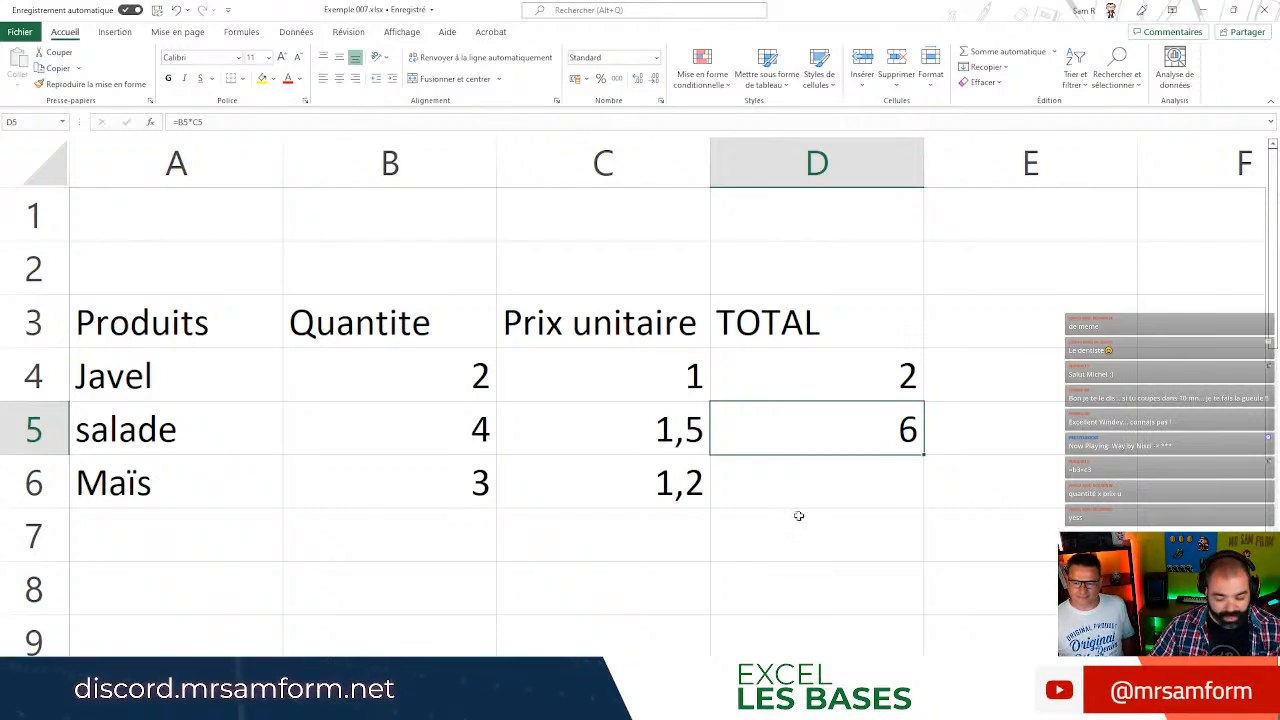
click(830, 500)
click(885, 440)
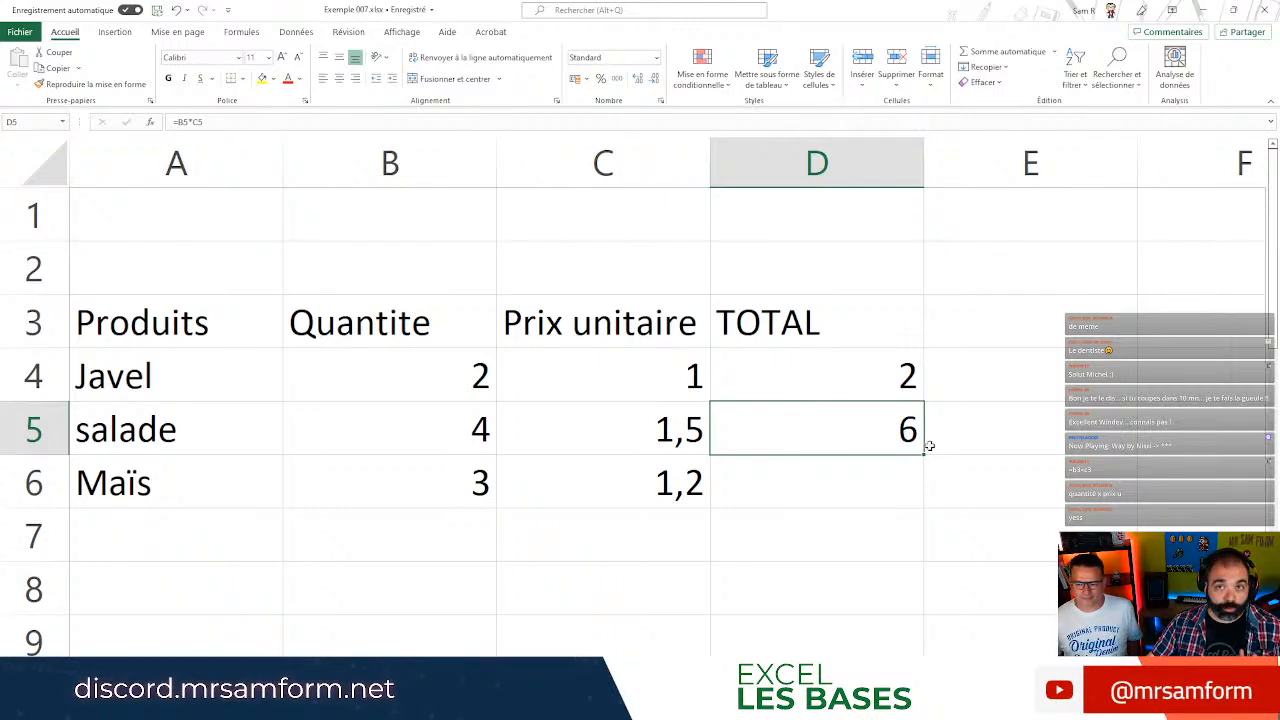
drag(924, 455, 926, 506)
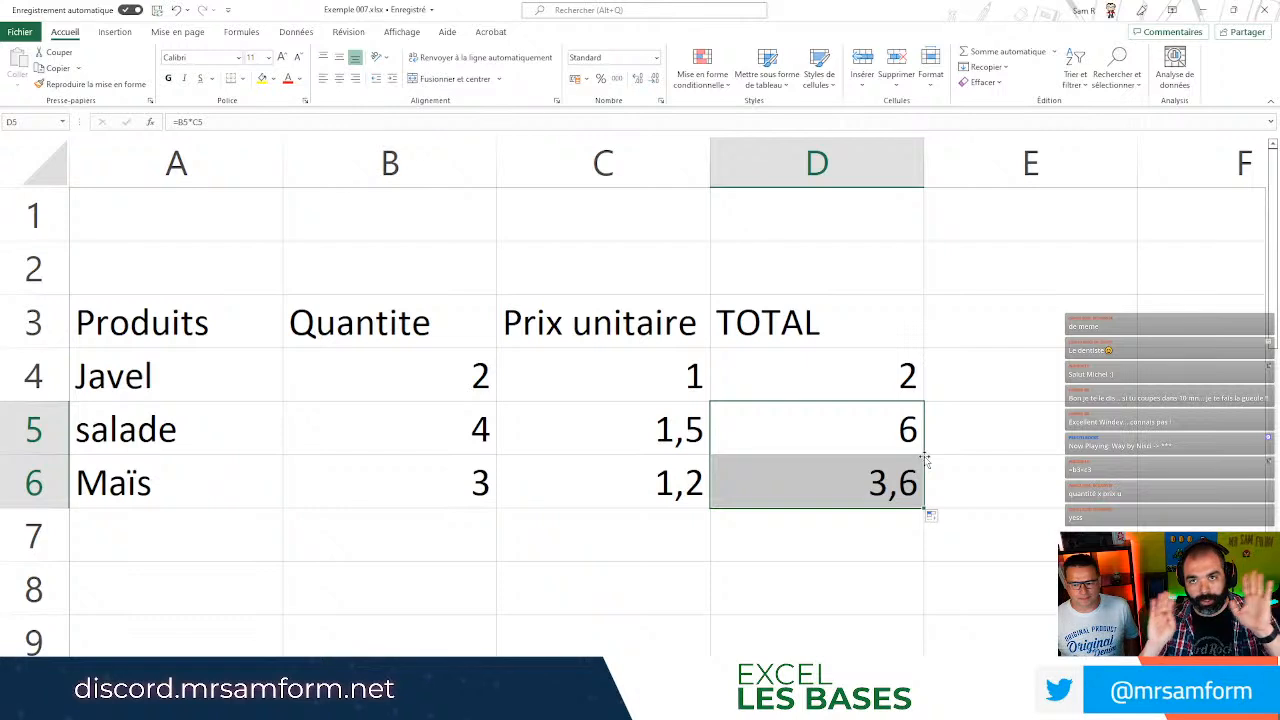
Change the header in D3 to "TOTAL HT" and add the header "TOTAL TTC" in E3.
click(829, 323)
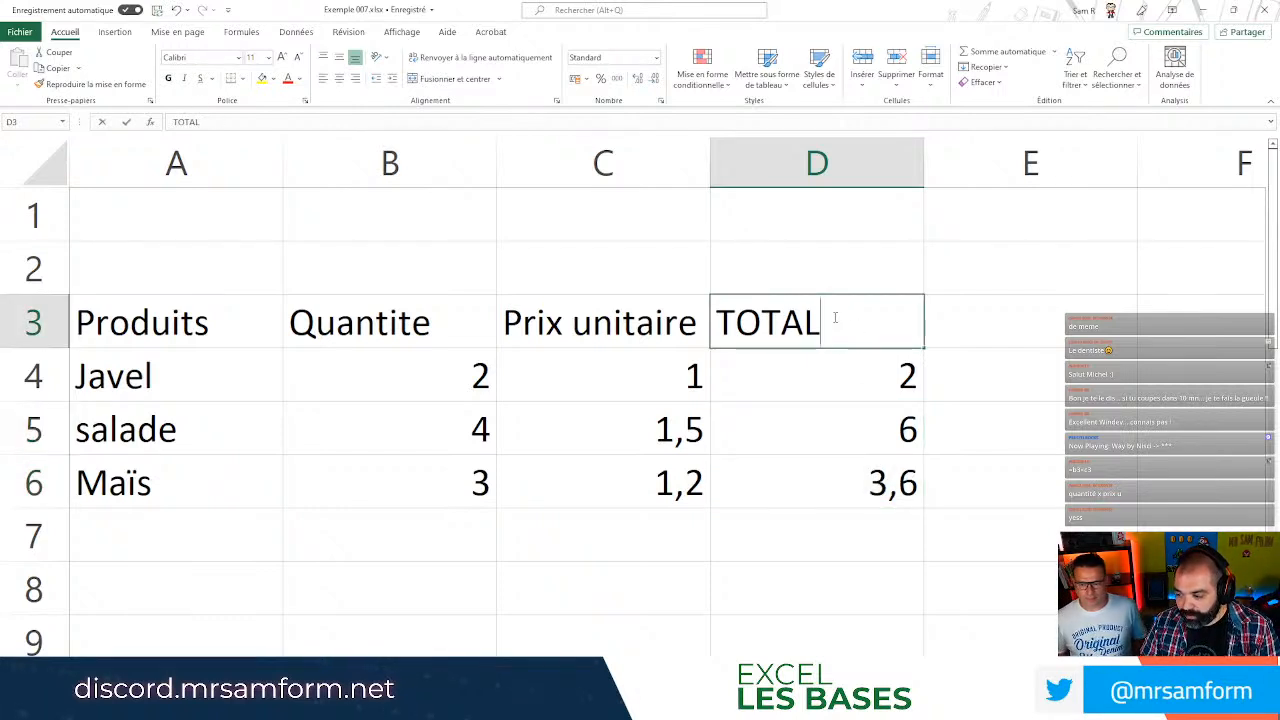
double_click(829, 323)
text(HT)
key(Return)
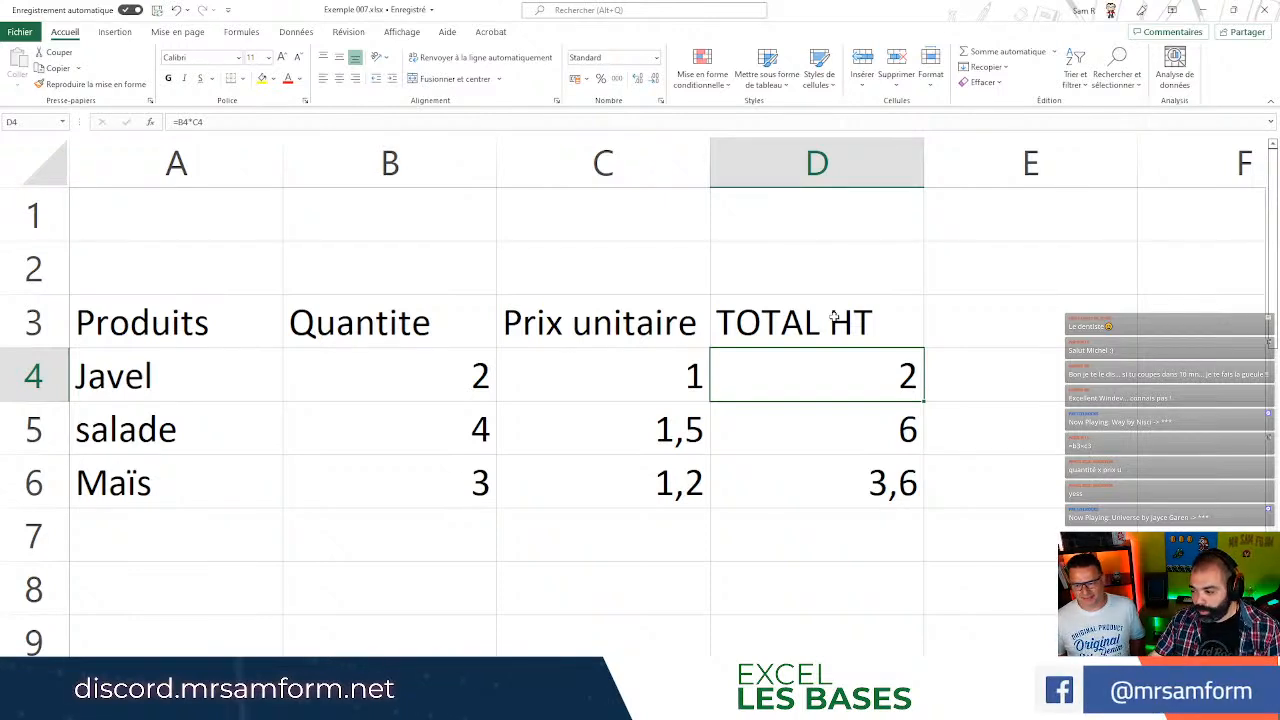
click(1084, 305)
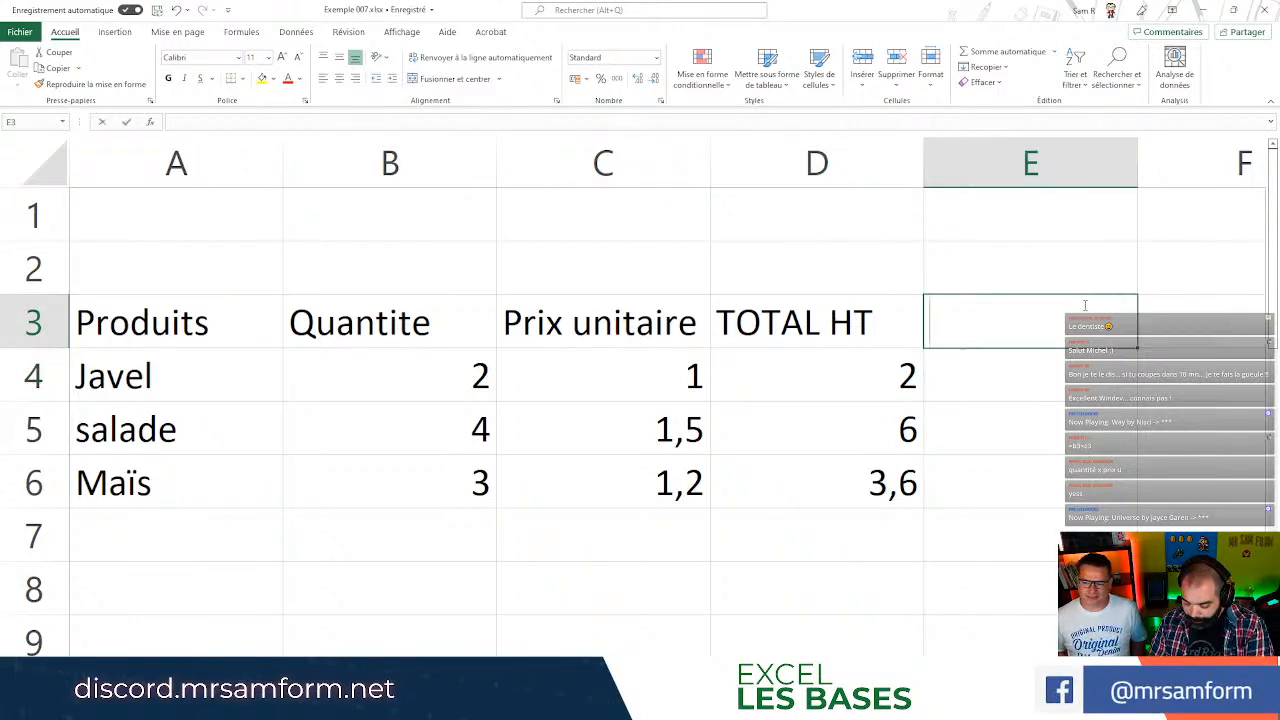
text(TOTAL TTC)
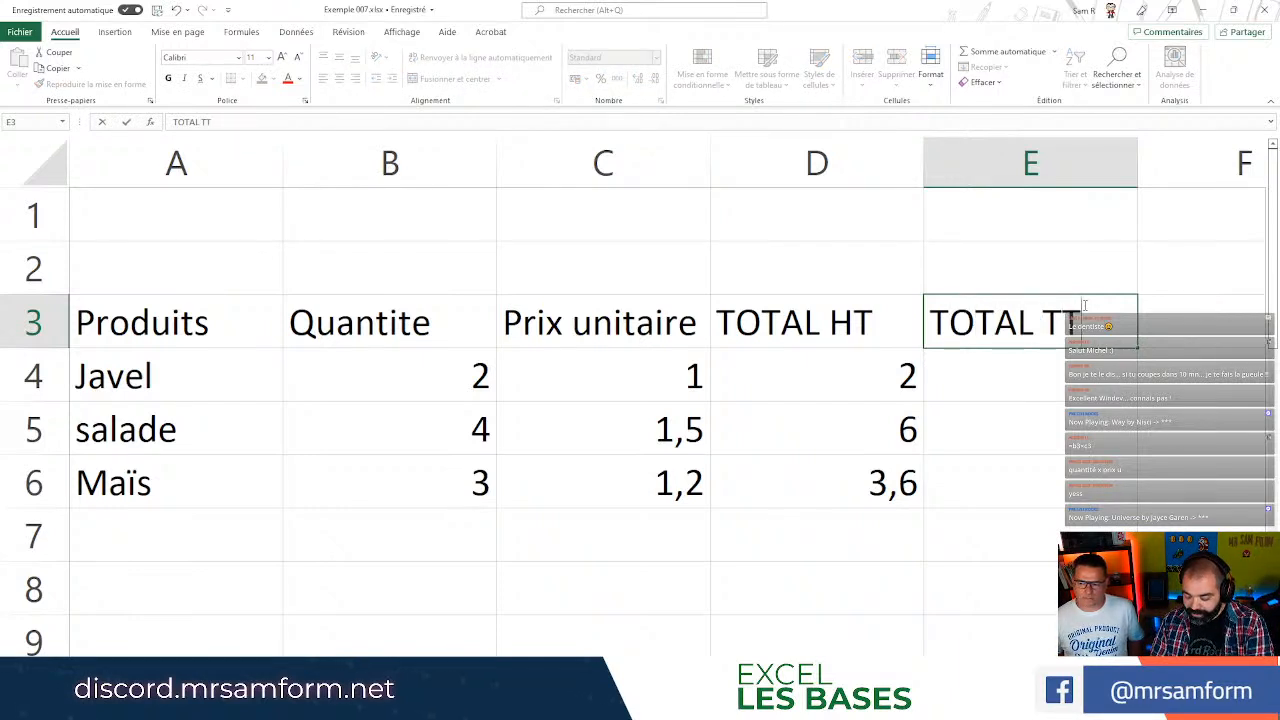
key(Return)
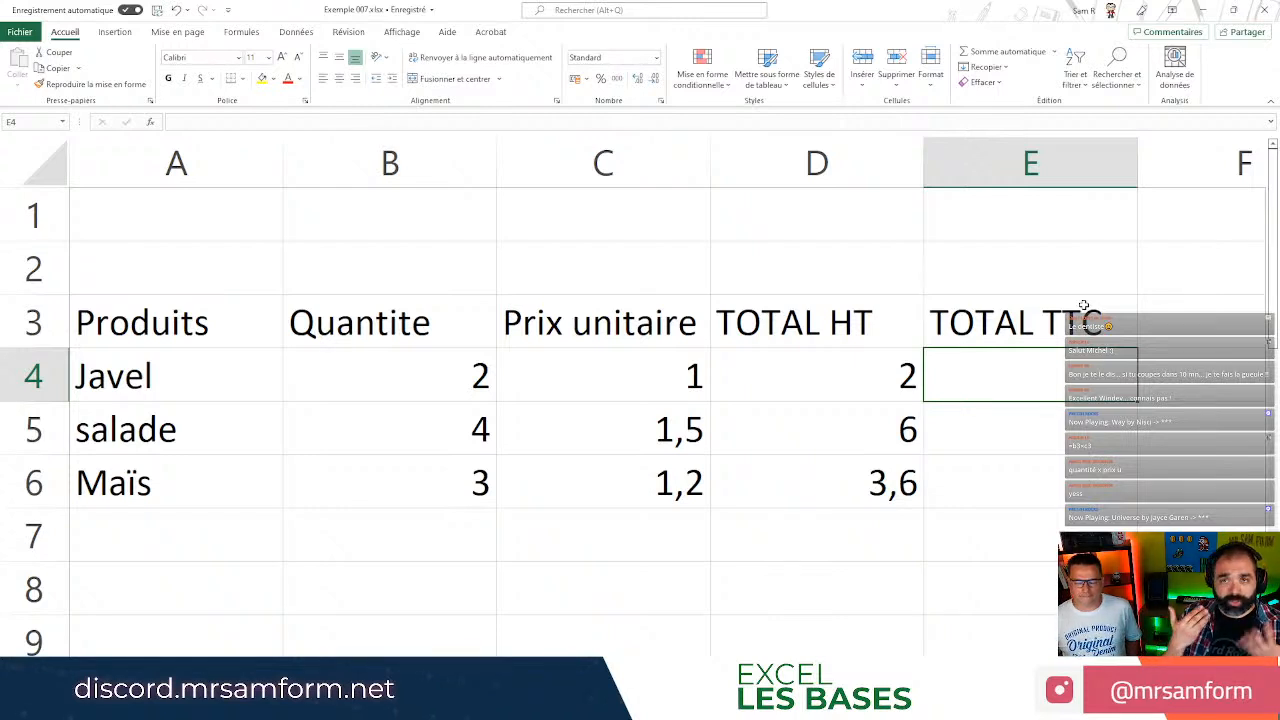
Label D1 "Taux de TVA" and enter the rate 4 beside it in E1.
click(789, 204)
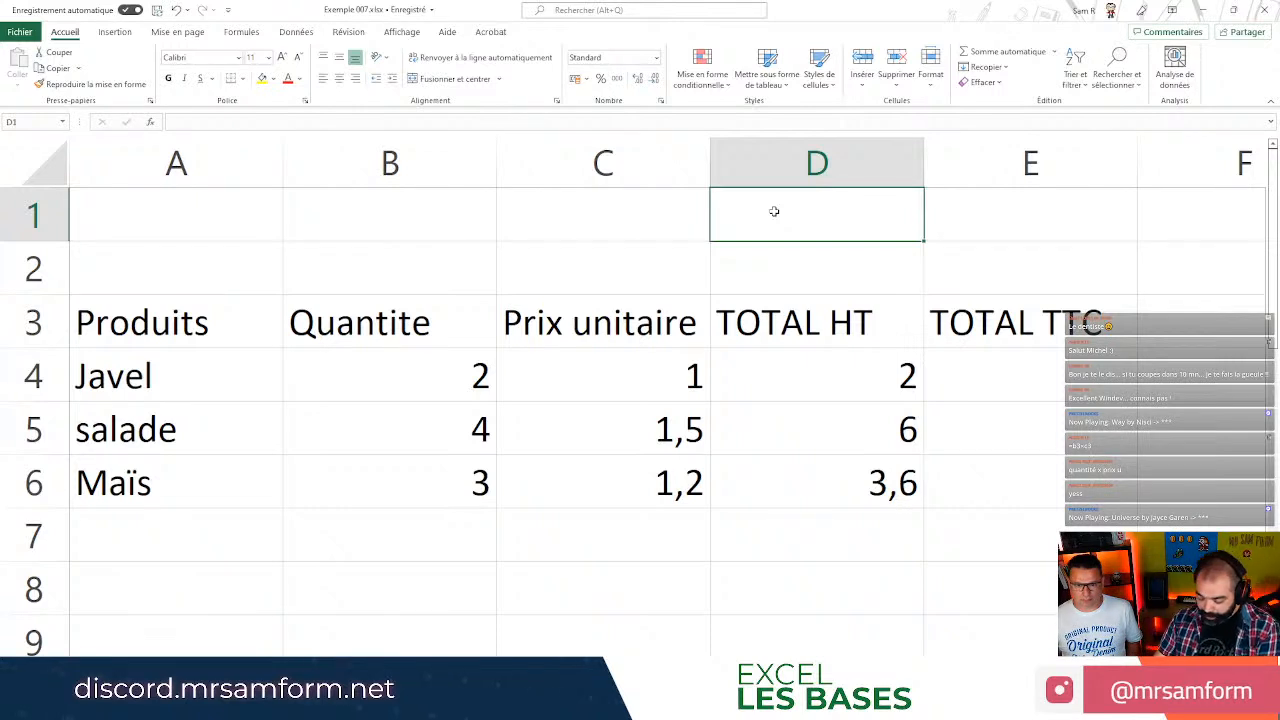
text(Taux de tVA)
key(Return)
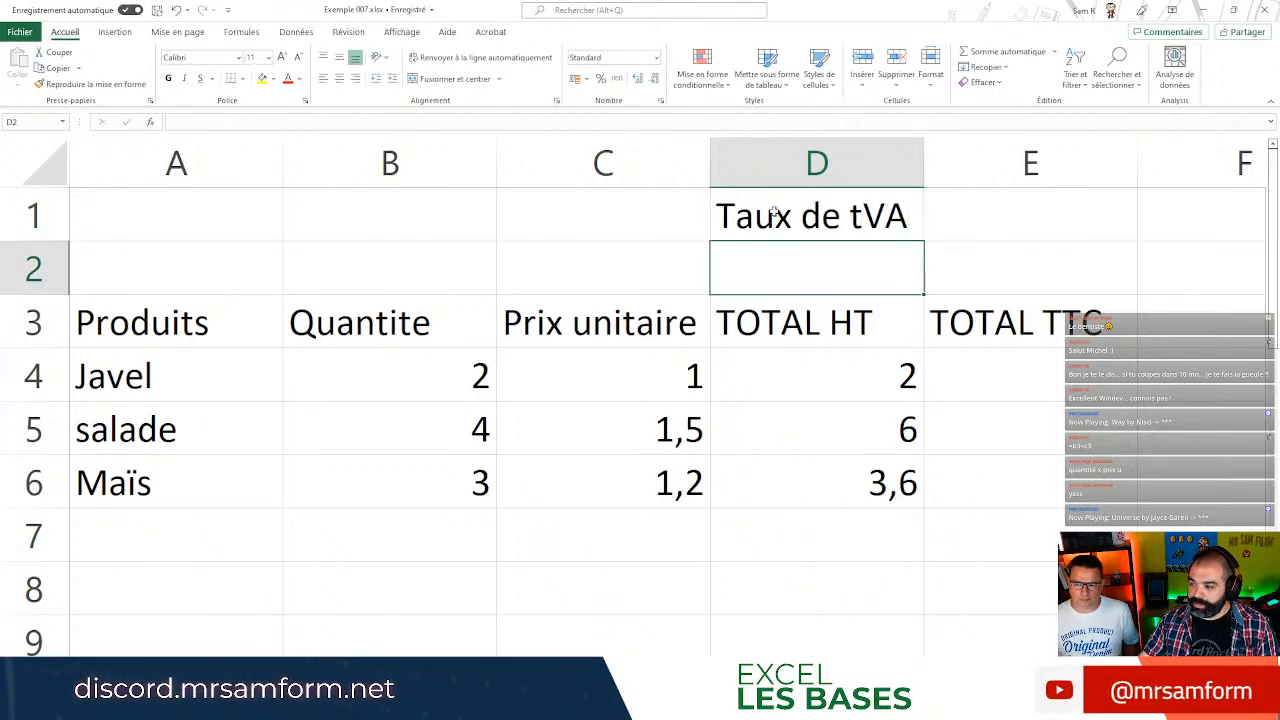
double_click(877, 224)
click(853, 208)
click(861, 207)
key(BackSpace)
text(T)
click(1034, 221)
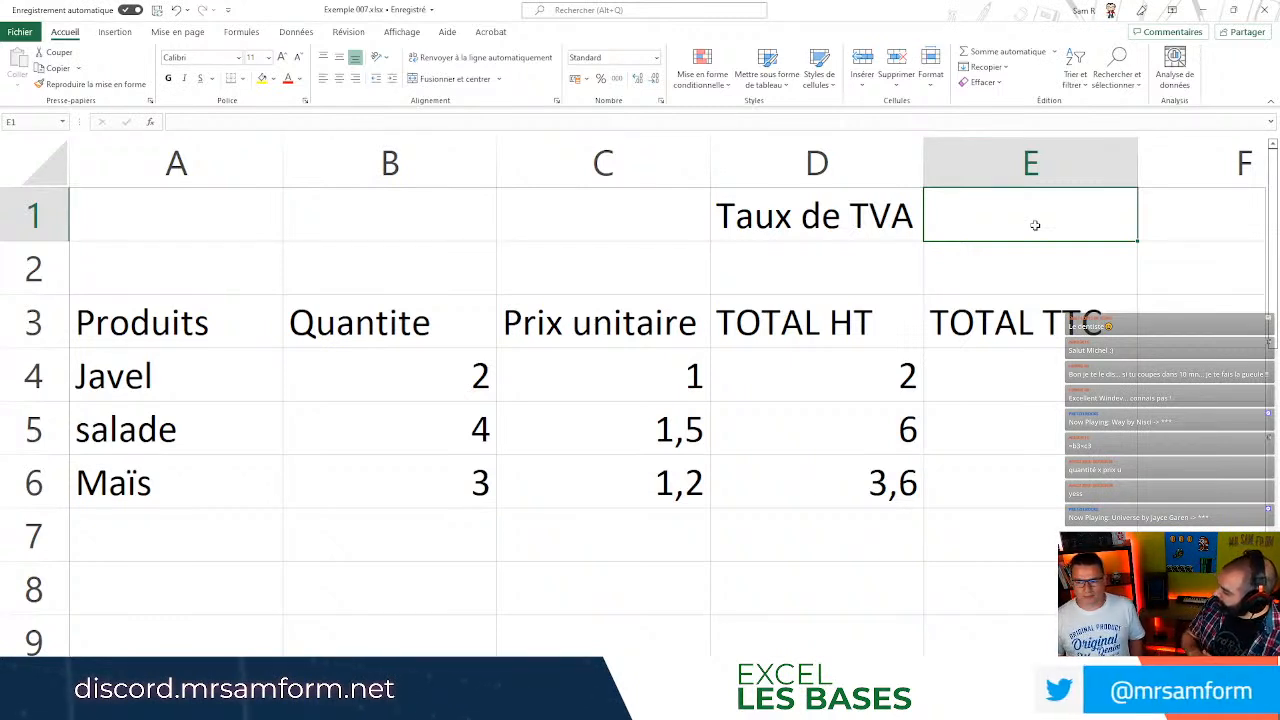
text(4)
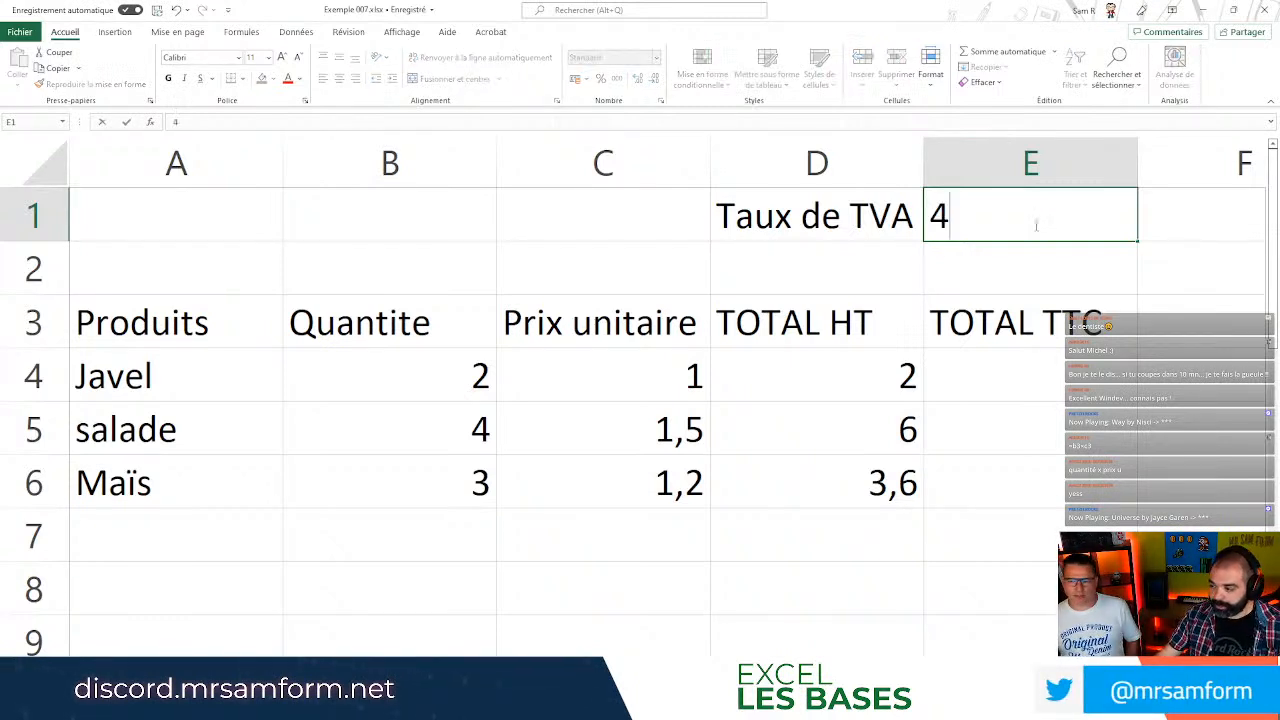
key(Return)
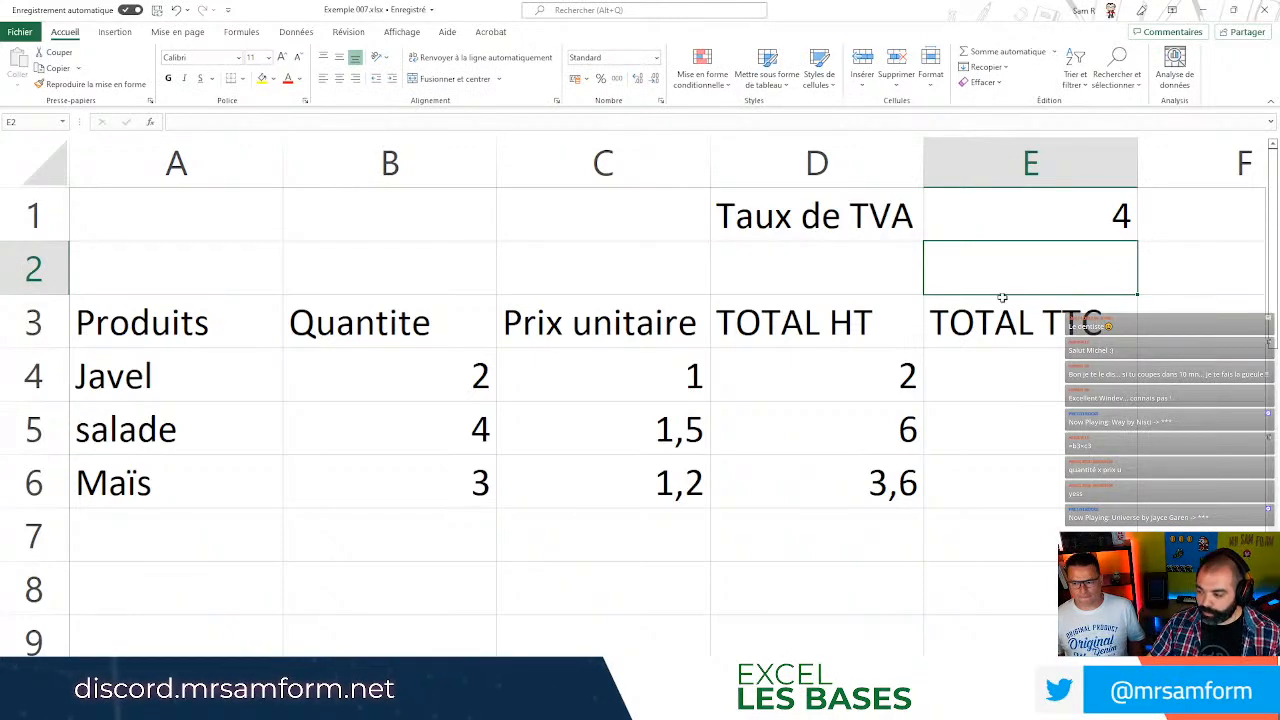
Enter the formula =D4*E1 in E4, multiplying the Javel total HT by the VAT rate.
click(975, 367)
text(=)
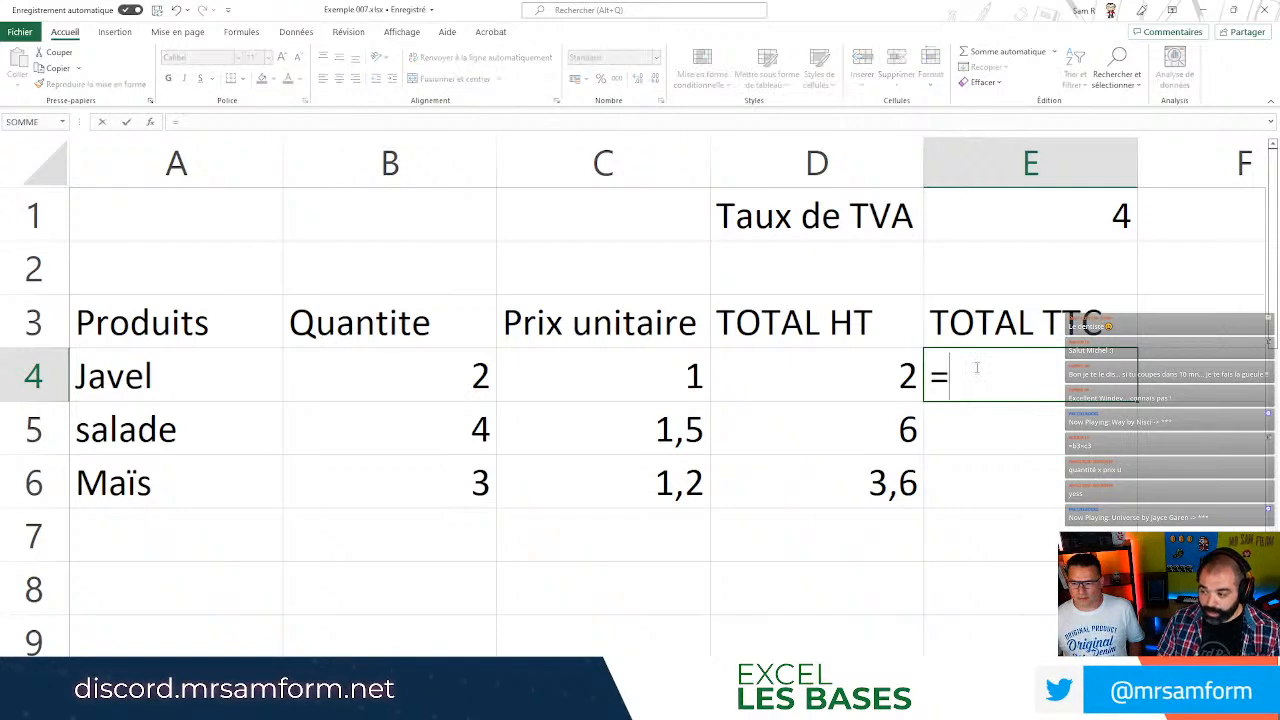
click(857, 389)
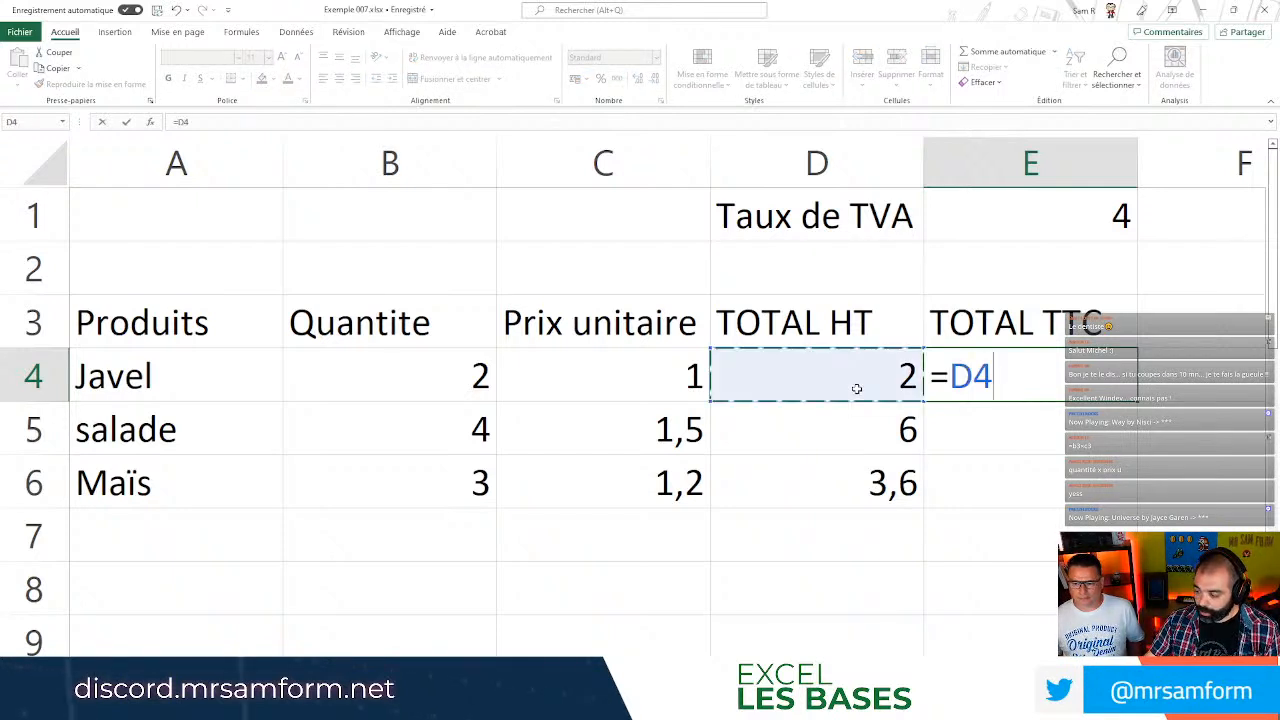
text(*)
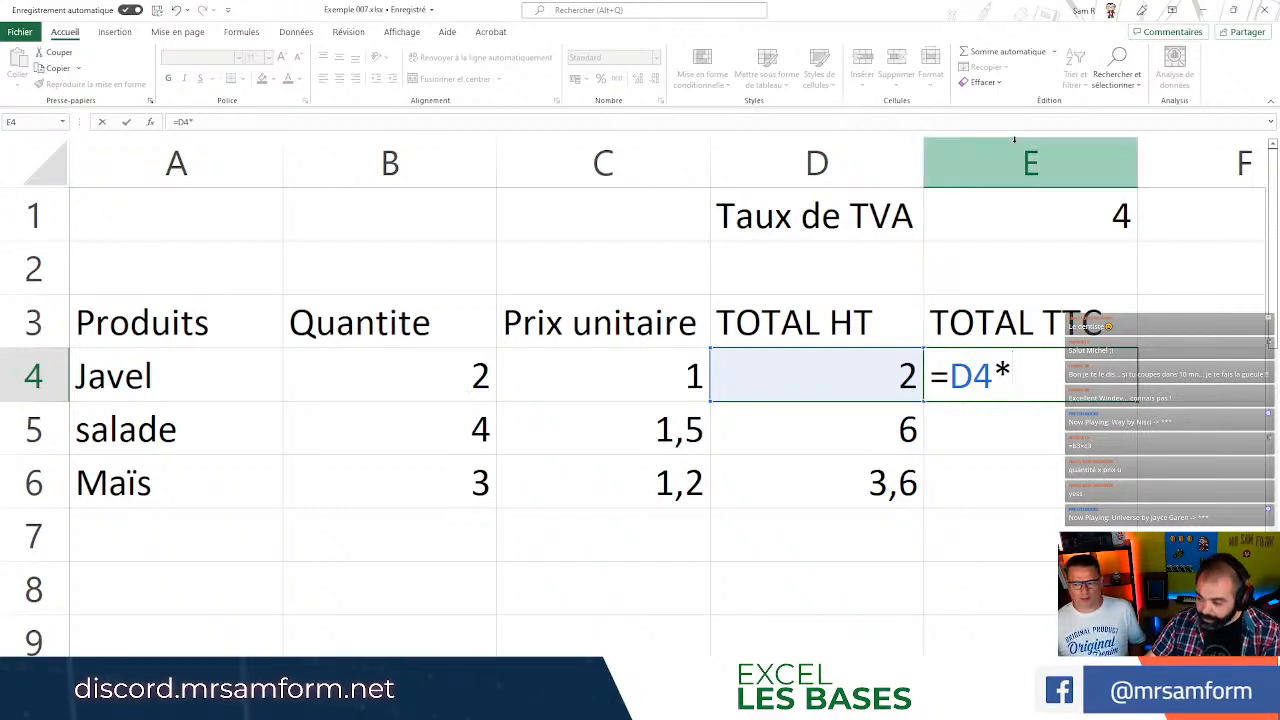
click(1054, 208)
key(Return)
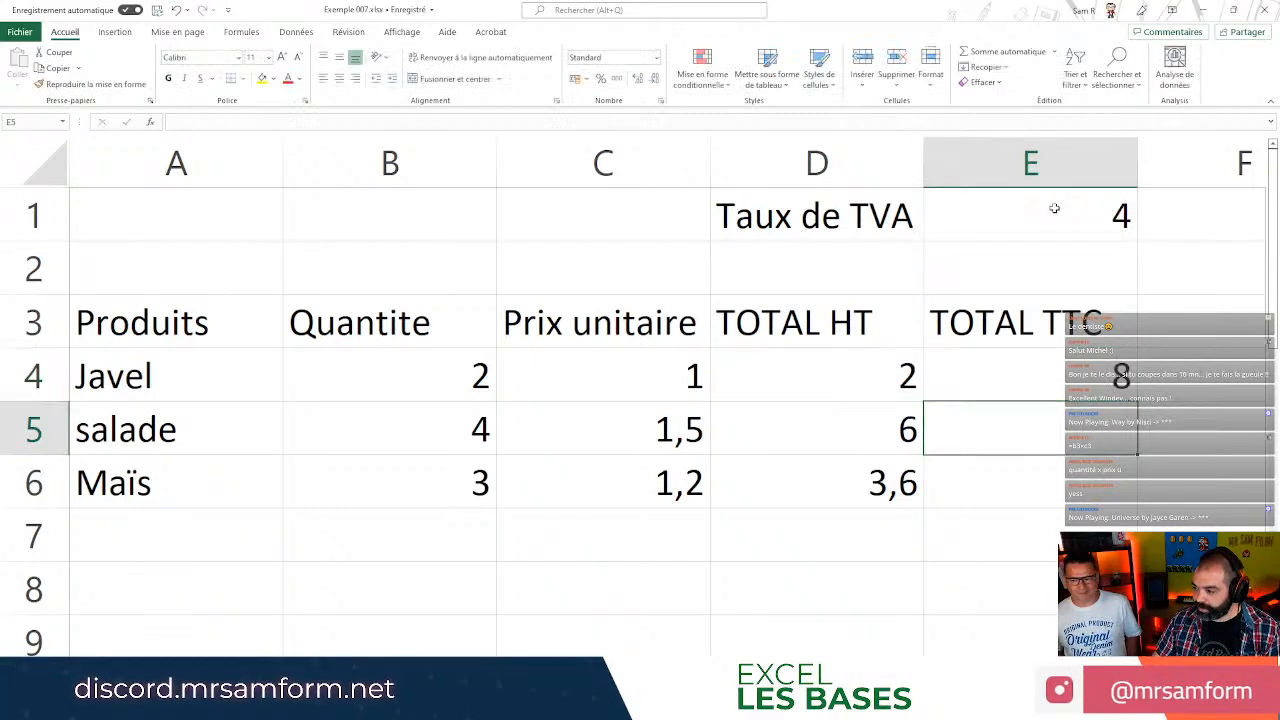
Format the VAT rate in E1 as a percentage and set it to 4%.
click(1112, 270)
click(1114, 207)
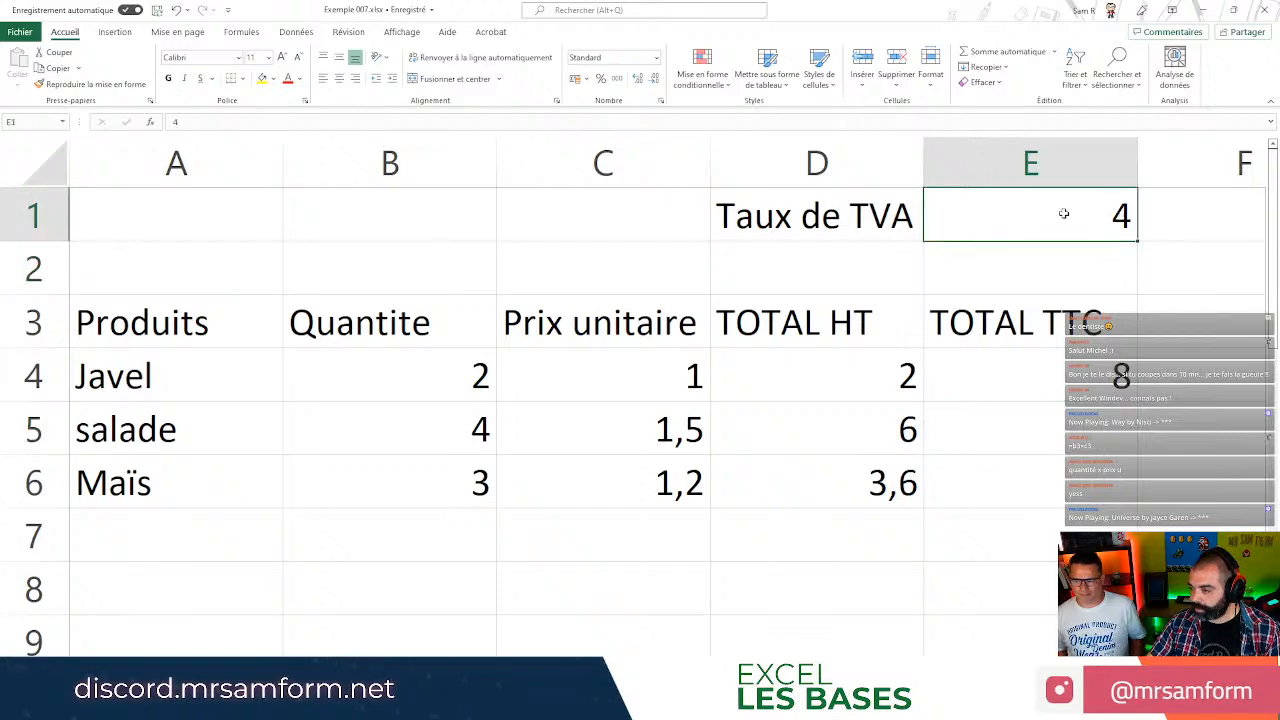
click(601, 78)
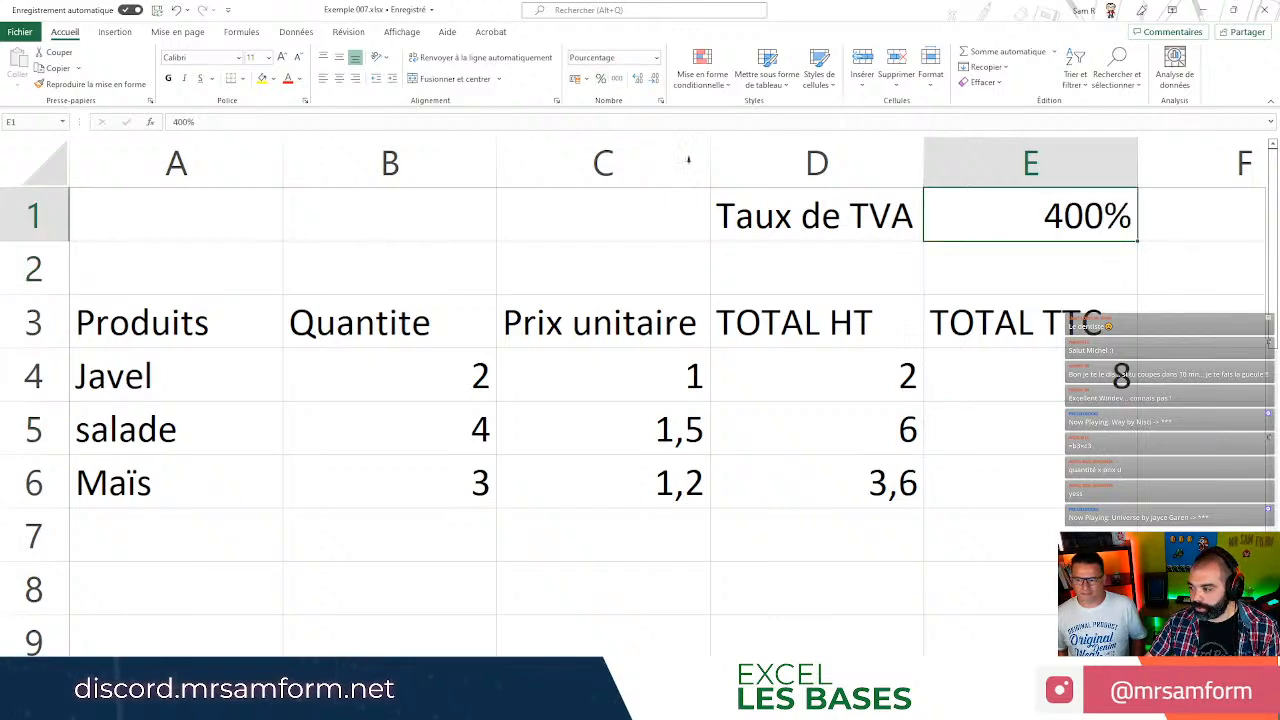
right_click(1080, 215)
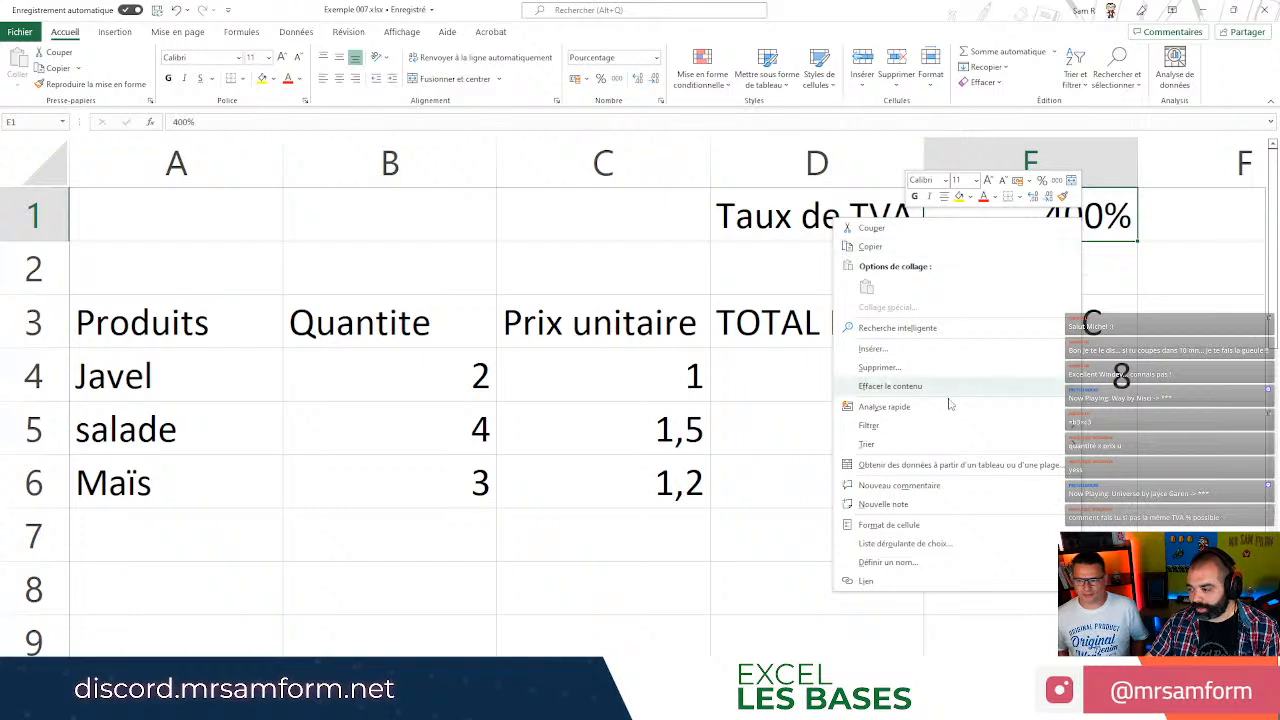
key(Escape)
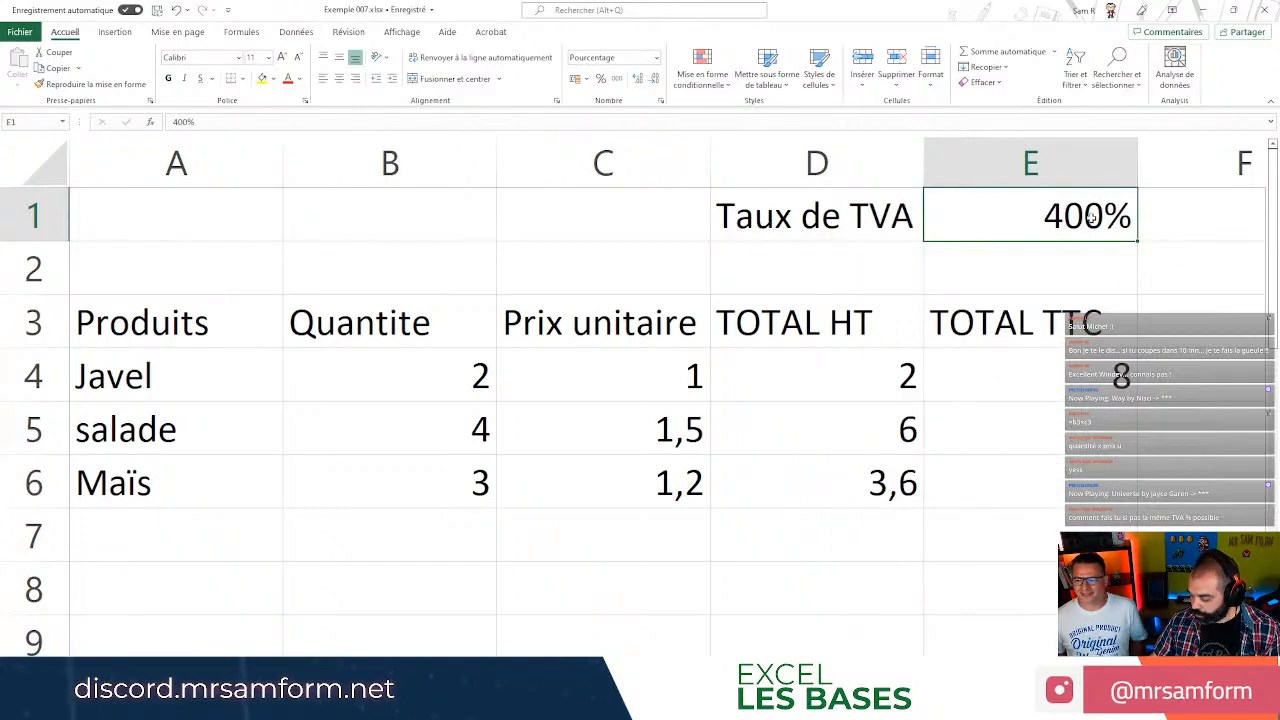
text(4)
key(Return)
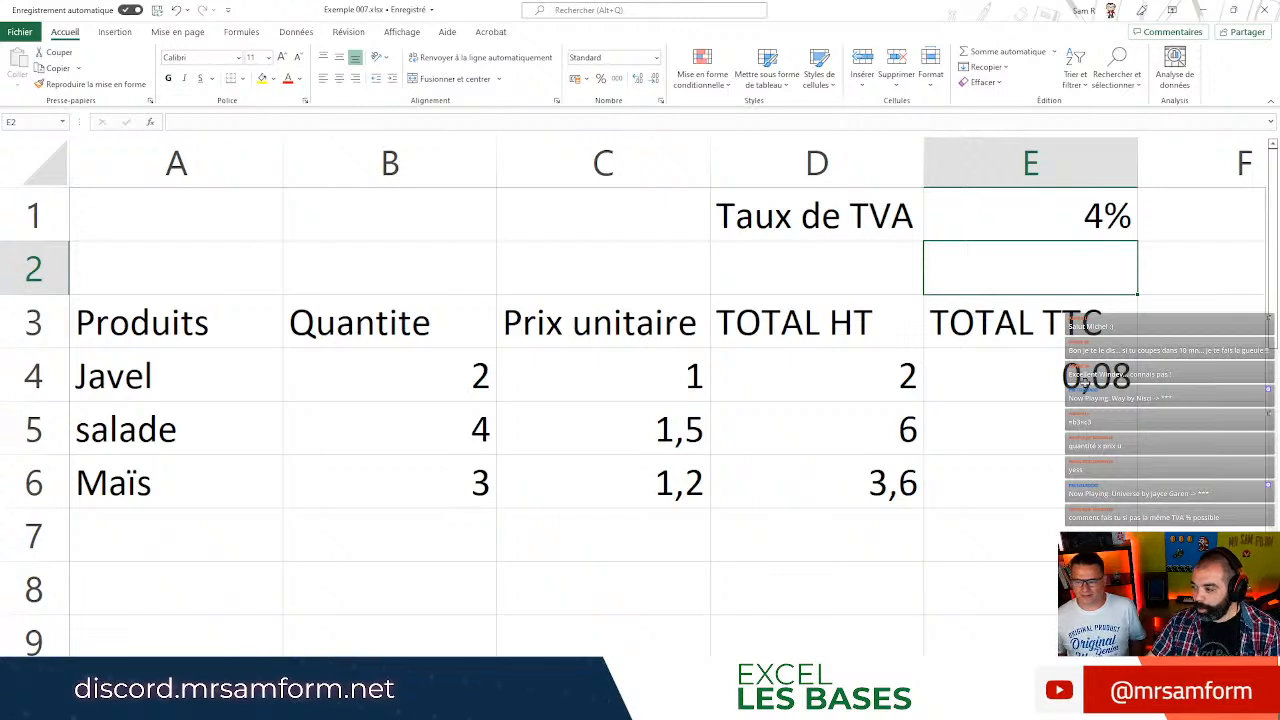
Edit the Javel total TTC formula in E4 to =D4+D4*E1.
click(1082, 377)
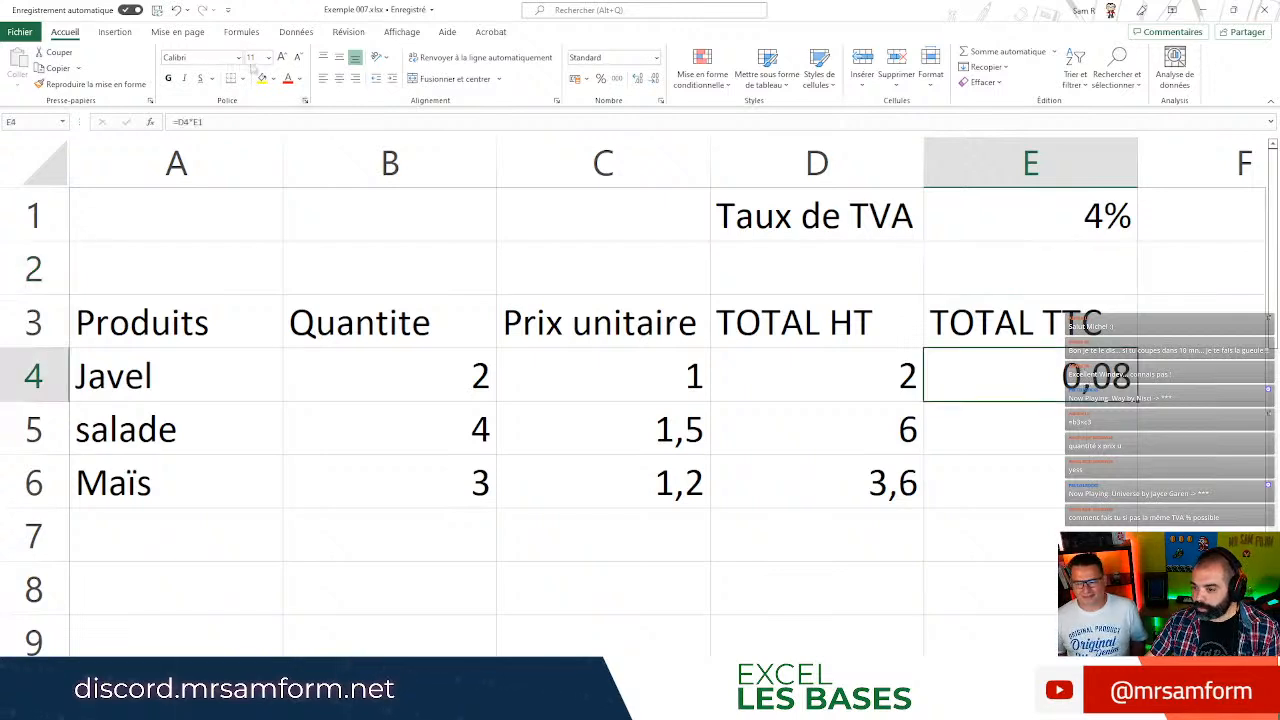
click(188, 121)
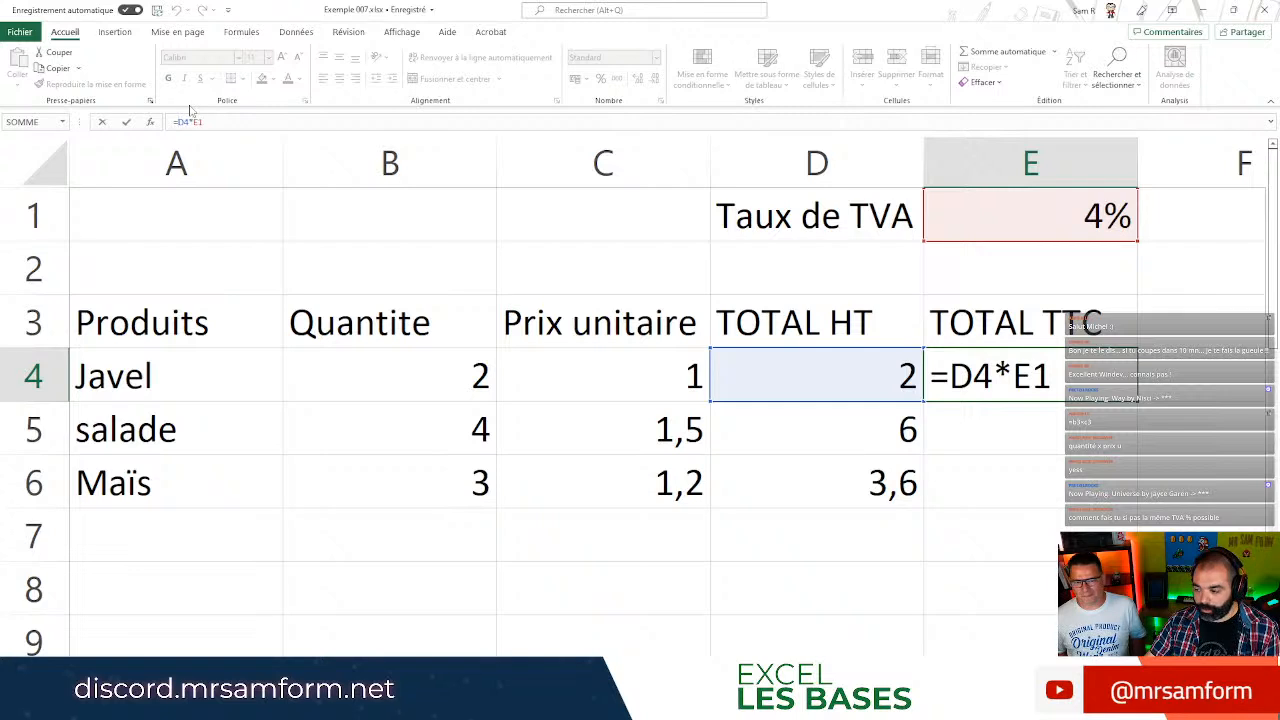
text(D4+)
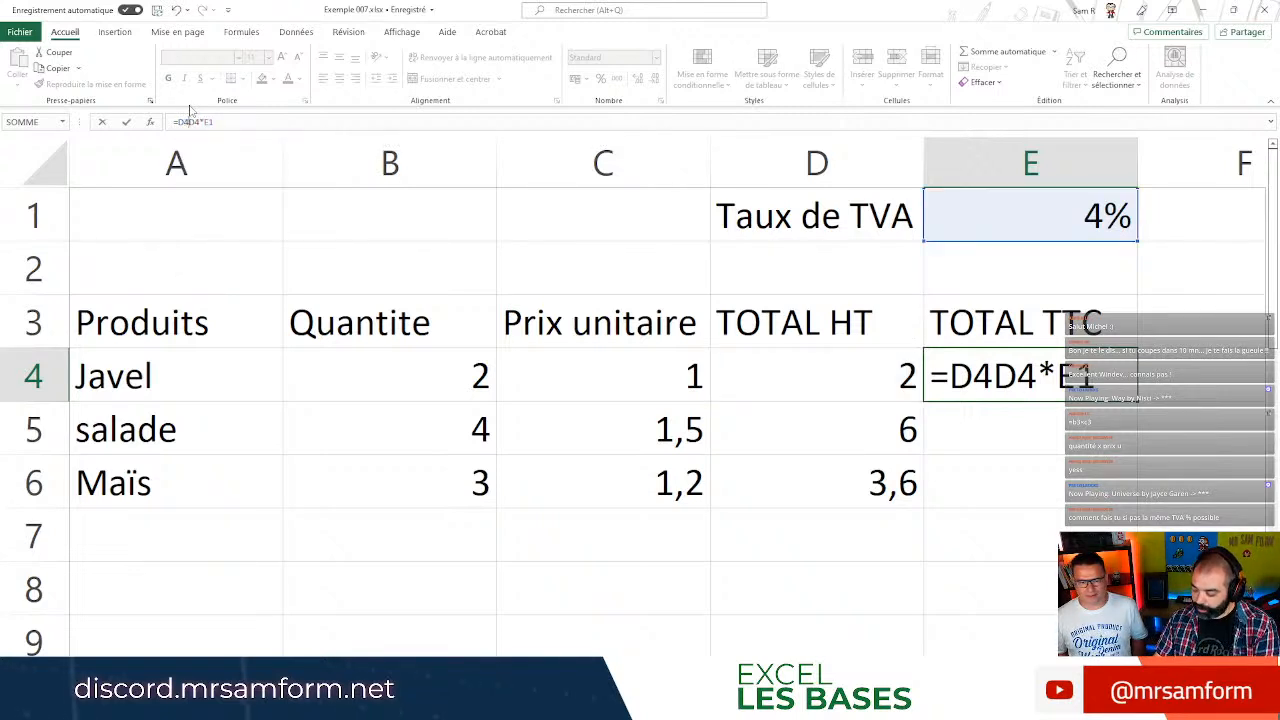
key(Return)
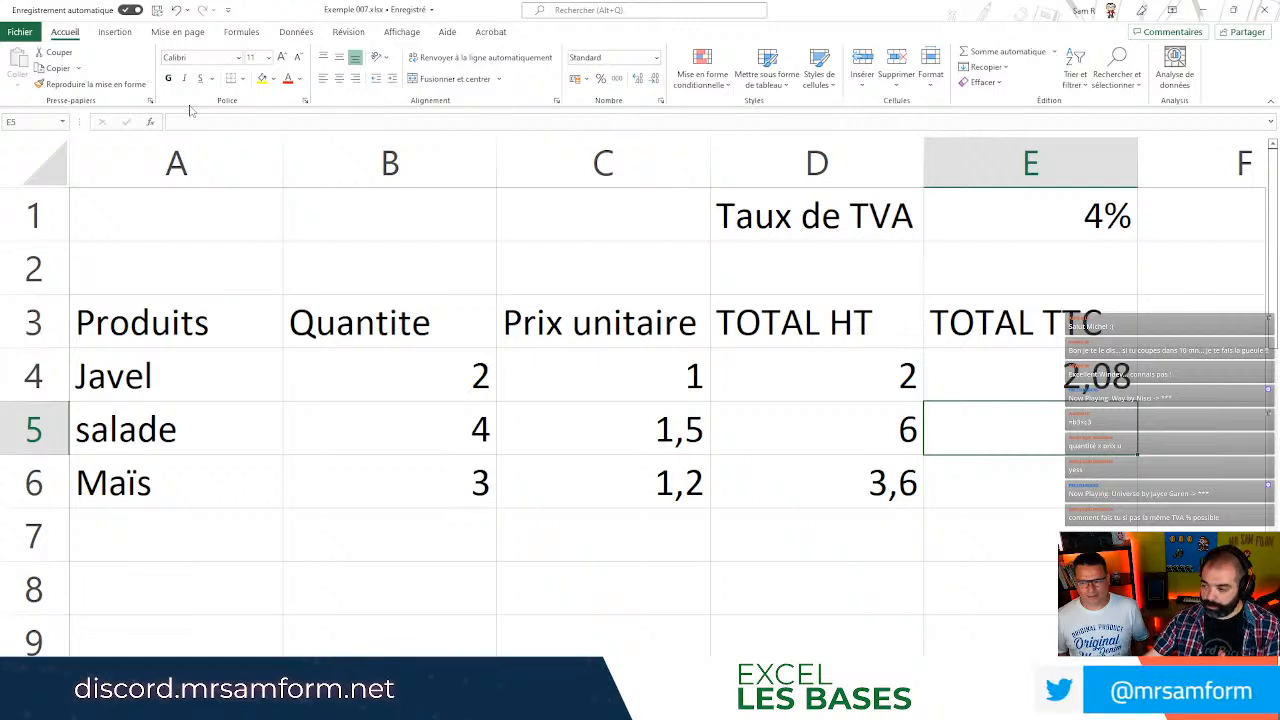
Set the VAT rate in E1 to 20%.
click(1100, 218)
text(20)
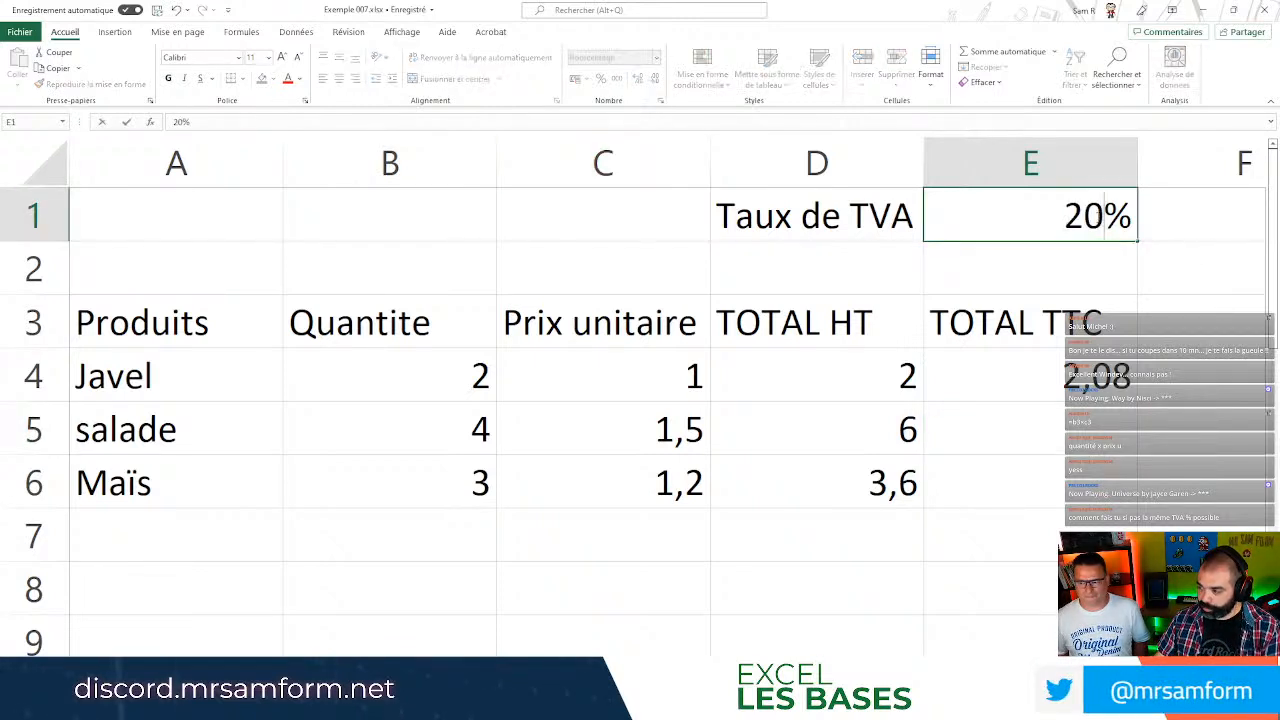
key(Return)
Set the VAT rate in E1 back to 4%.
click(1097, 217)
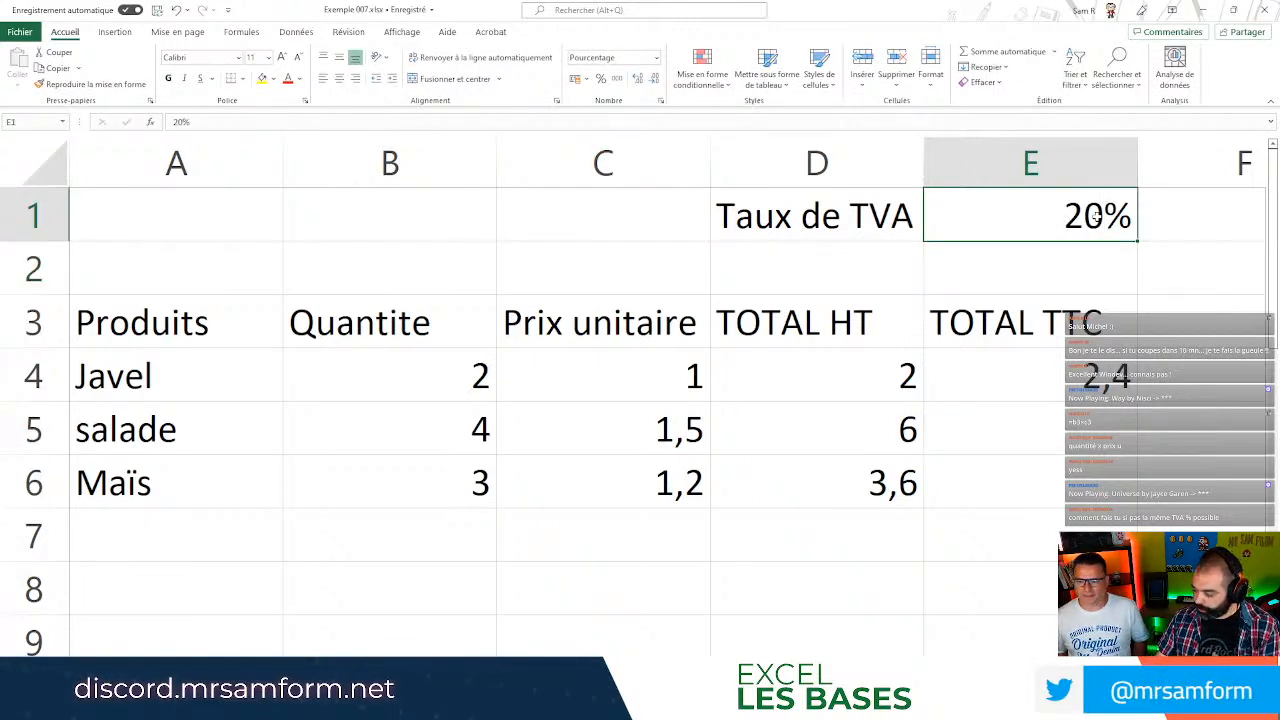
double_click(1097, 216)
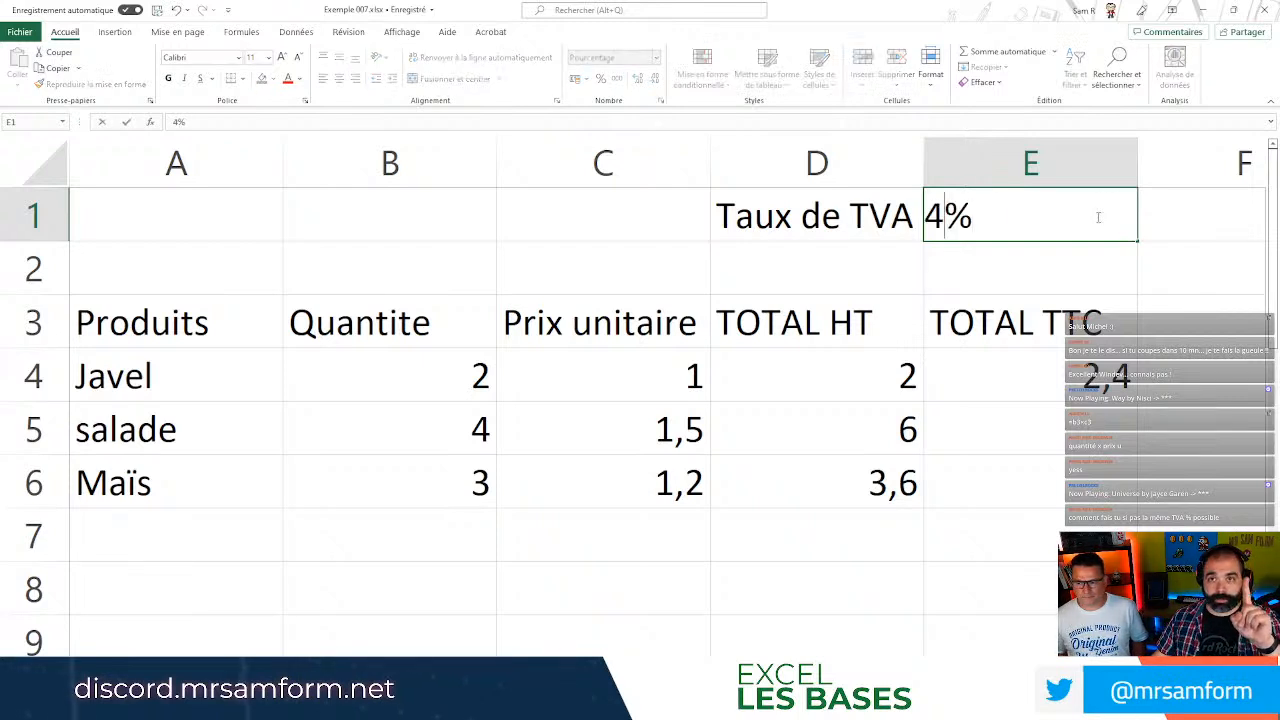
key(BackSpace)
key(BackSpace)
key(BackSpace)
text(4)
key(Return)
Clear the total TTC formula in E4 and the VAT rate in E1.
click(1068, 370)
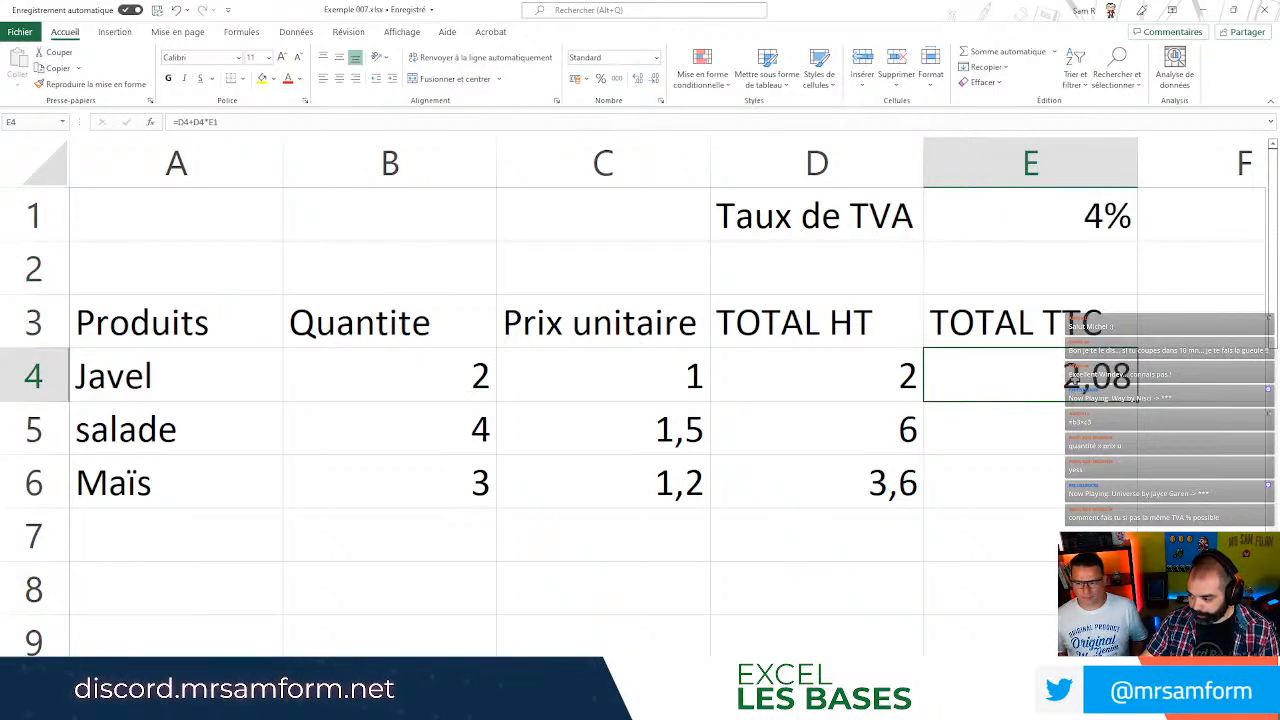
key(Delete)
click(1043, 198)
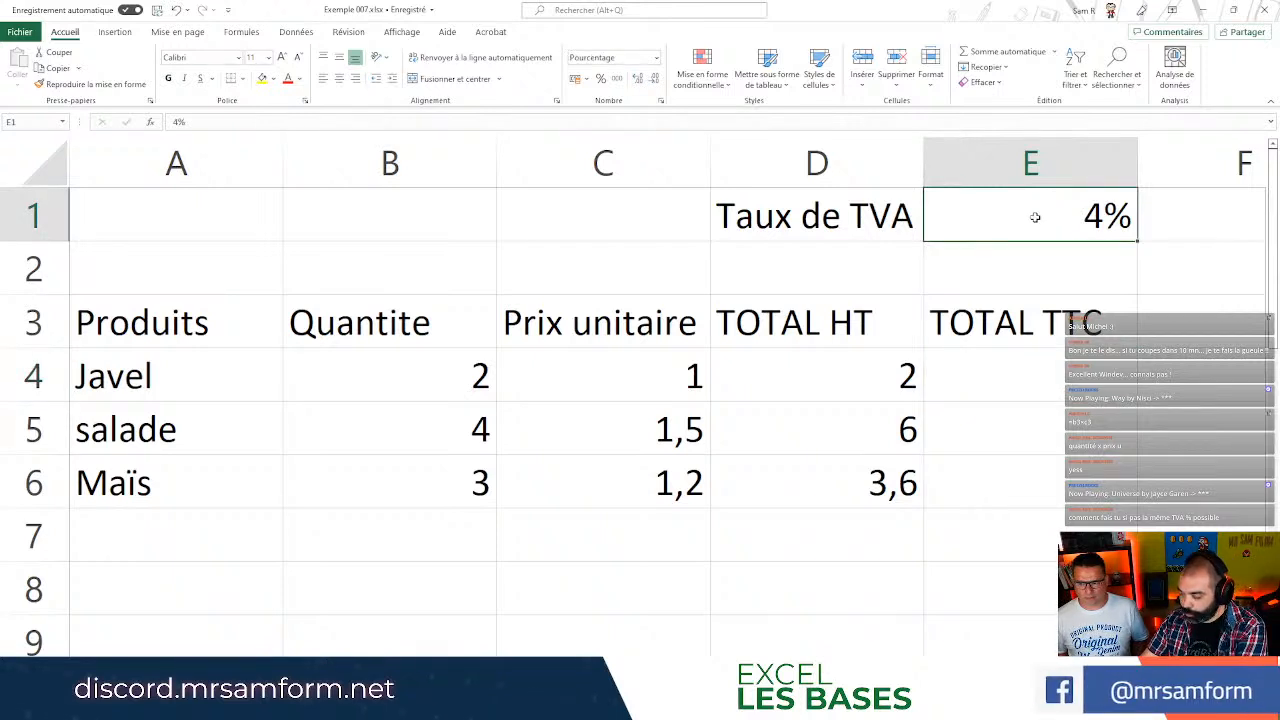
key(Delete)
key(Down)
key(Down)
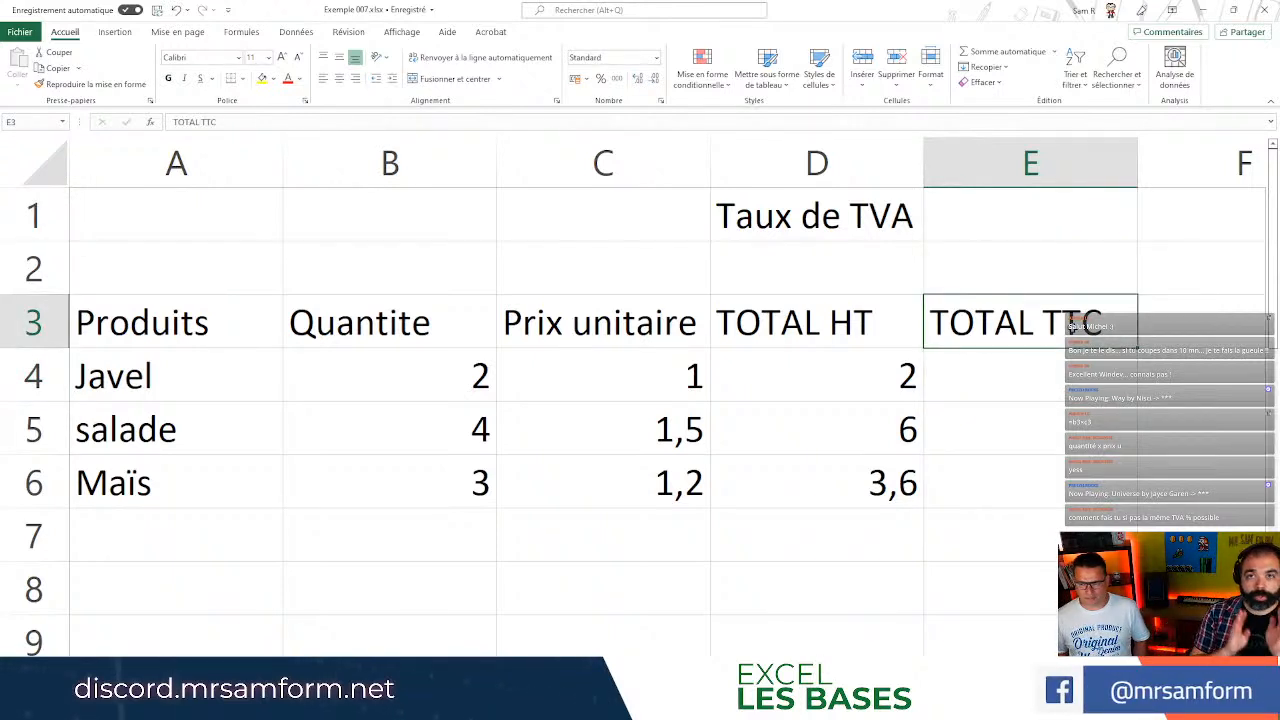
Enter 4% as the VAT rate in E1.
click(1039, 197)
text(4)
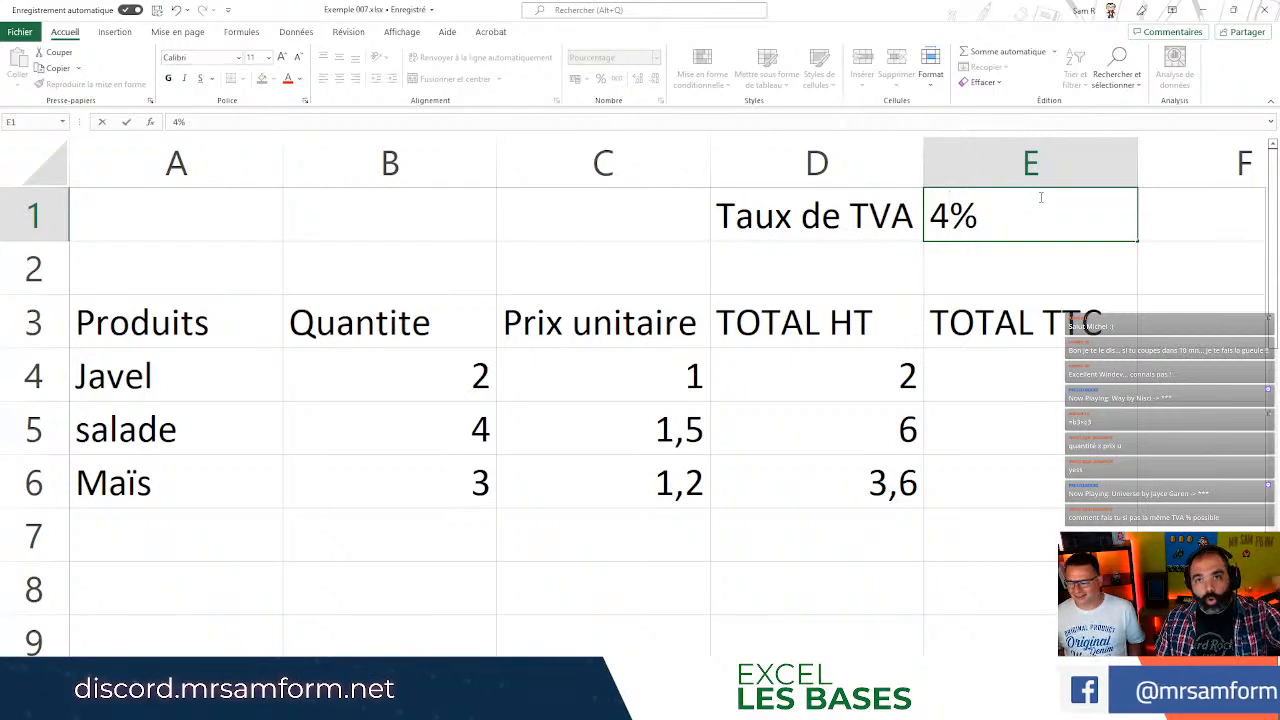
key(Return)
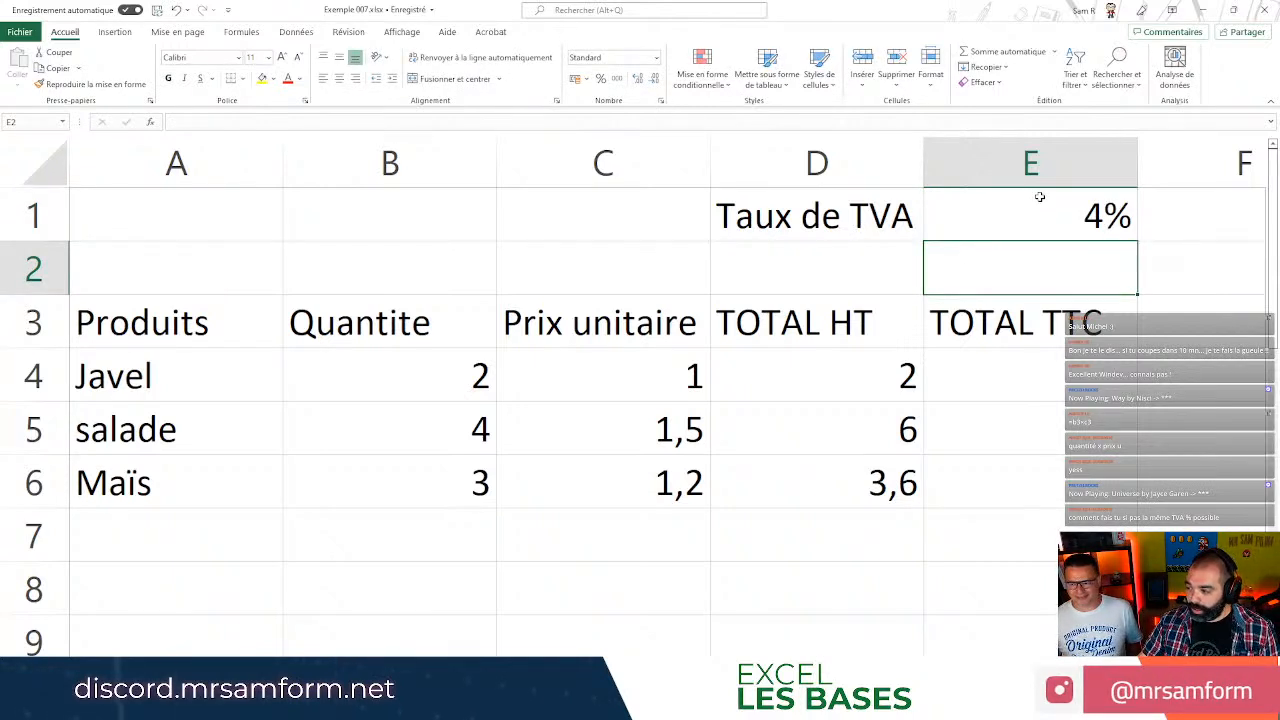
click(1043, 198)
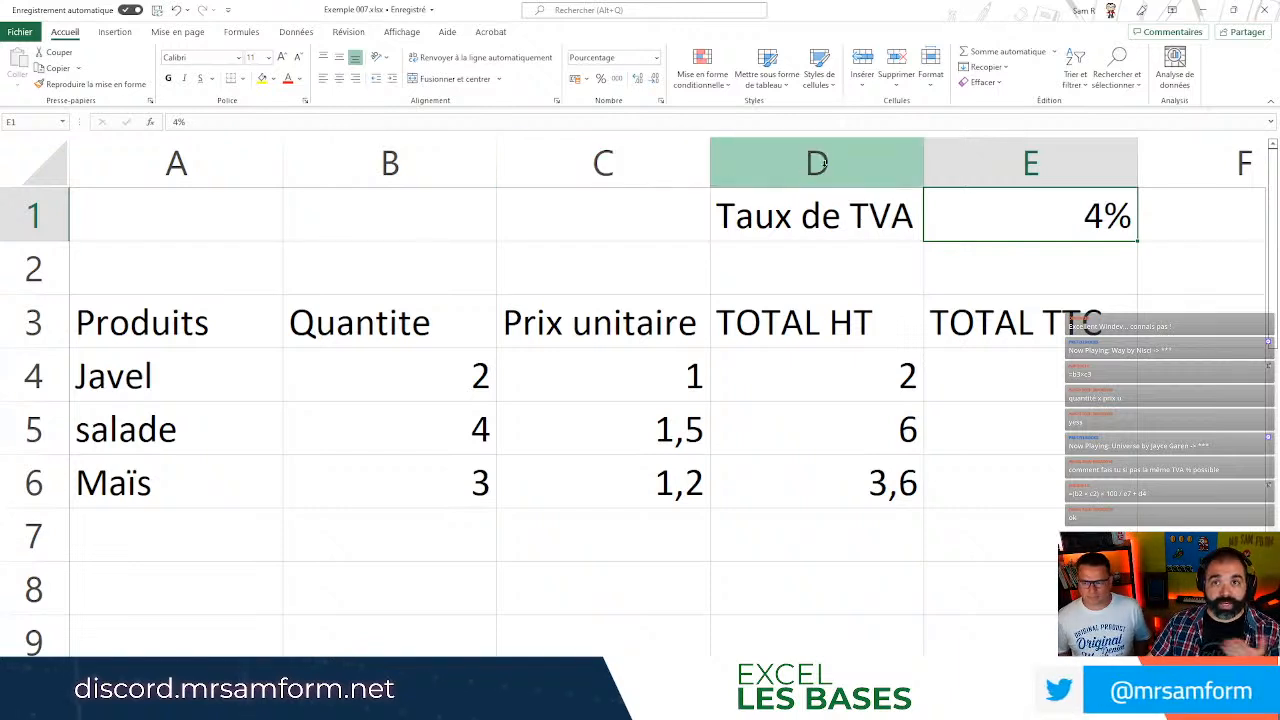
Enter the formula =D4+D4*E1 in E4 to calculate the total TTC for Javel.
click(1006, 385)
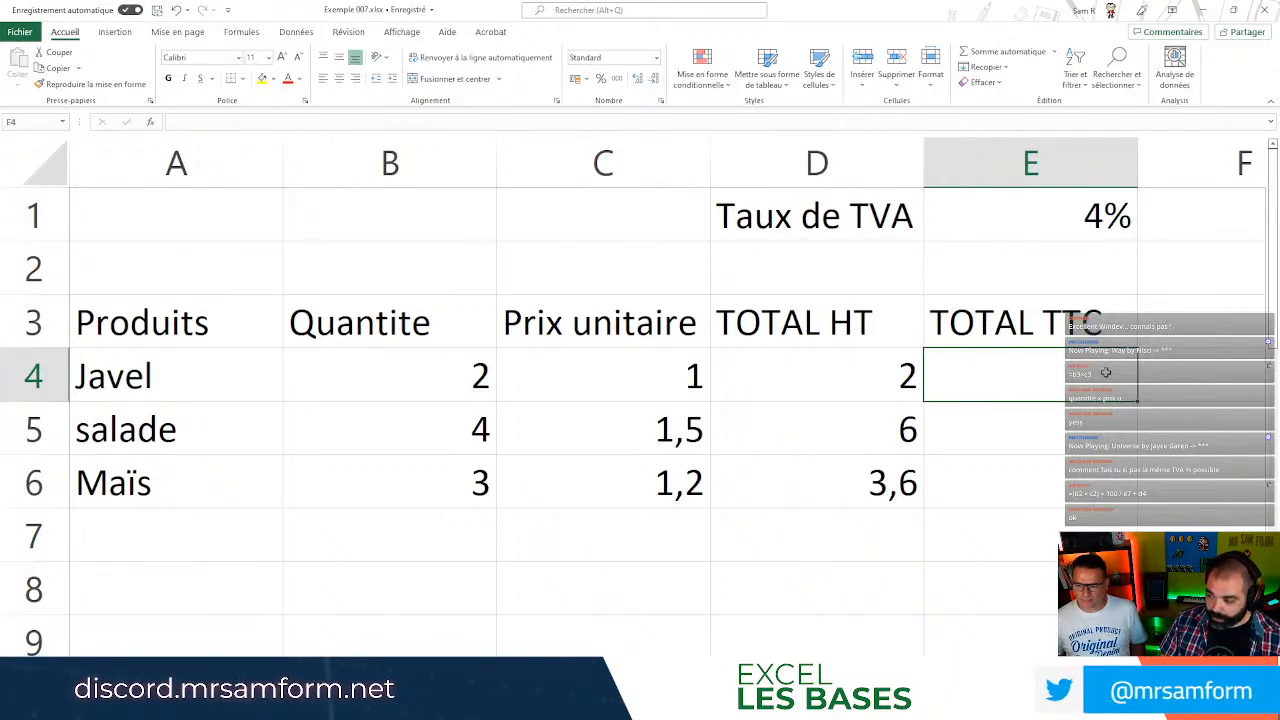
text(=)
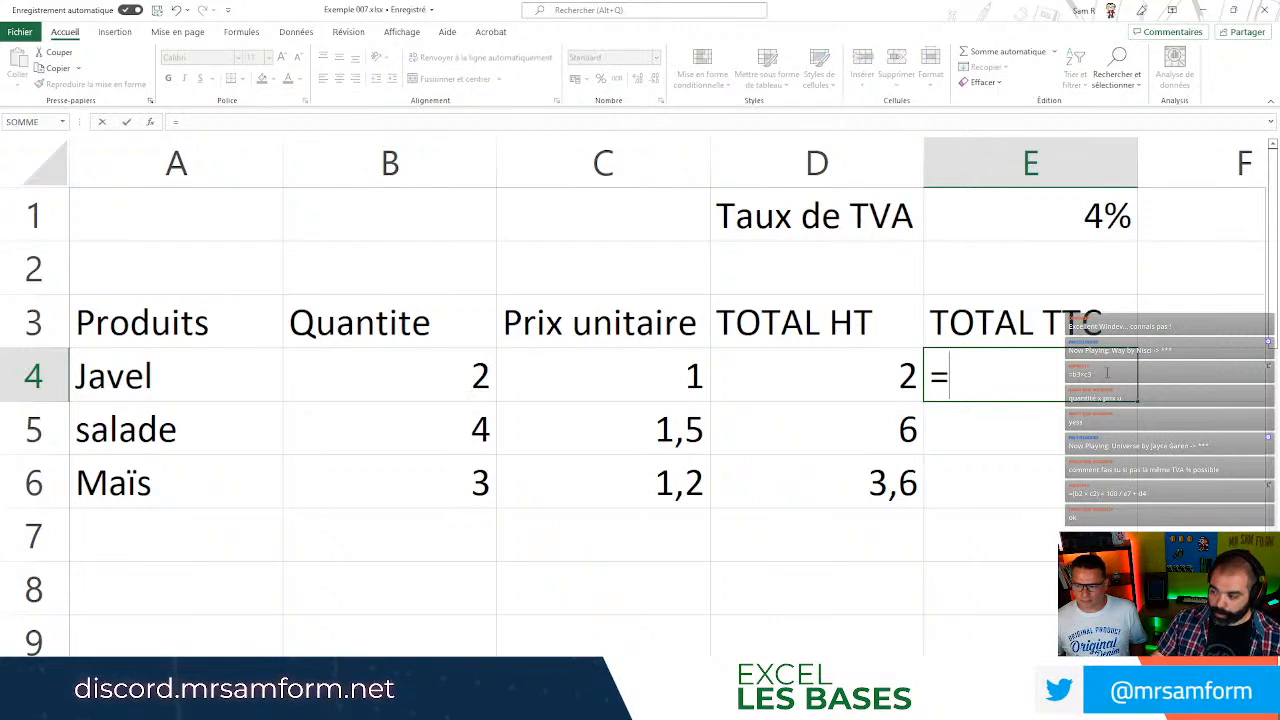
click(889, 372)
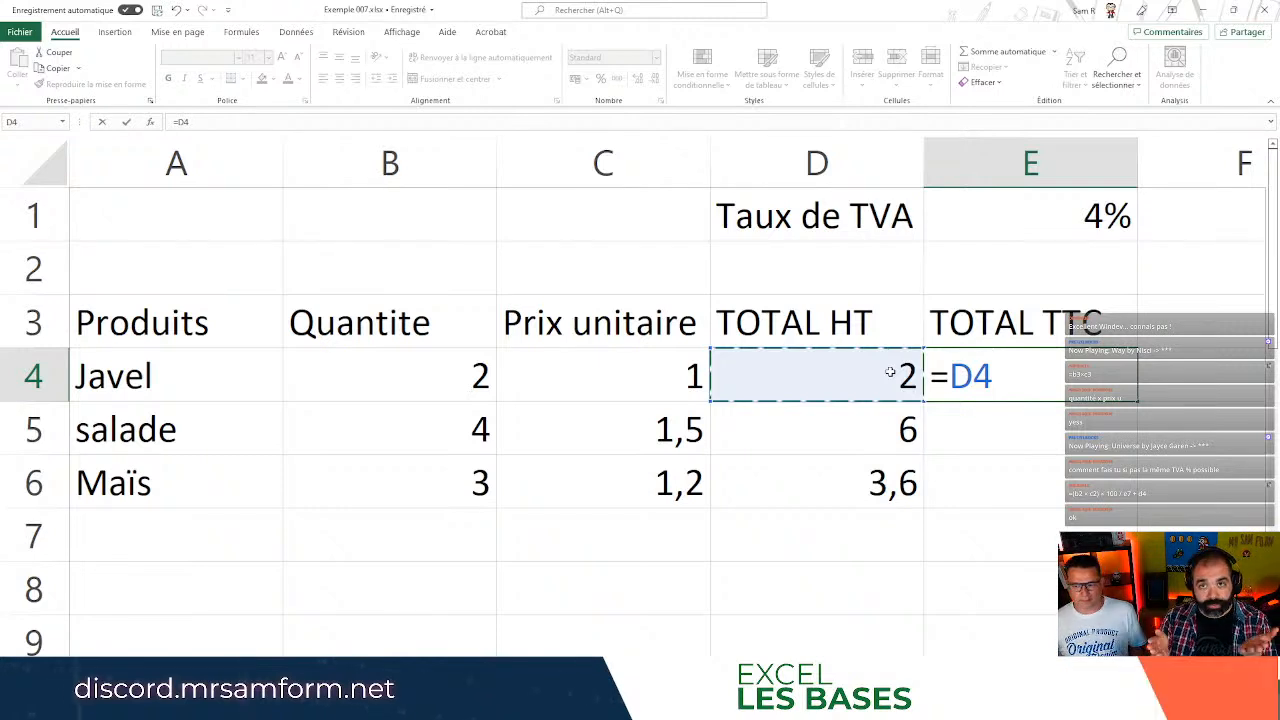
text(+)
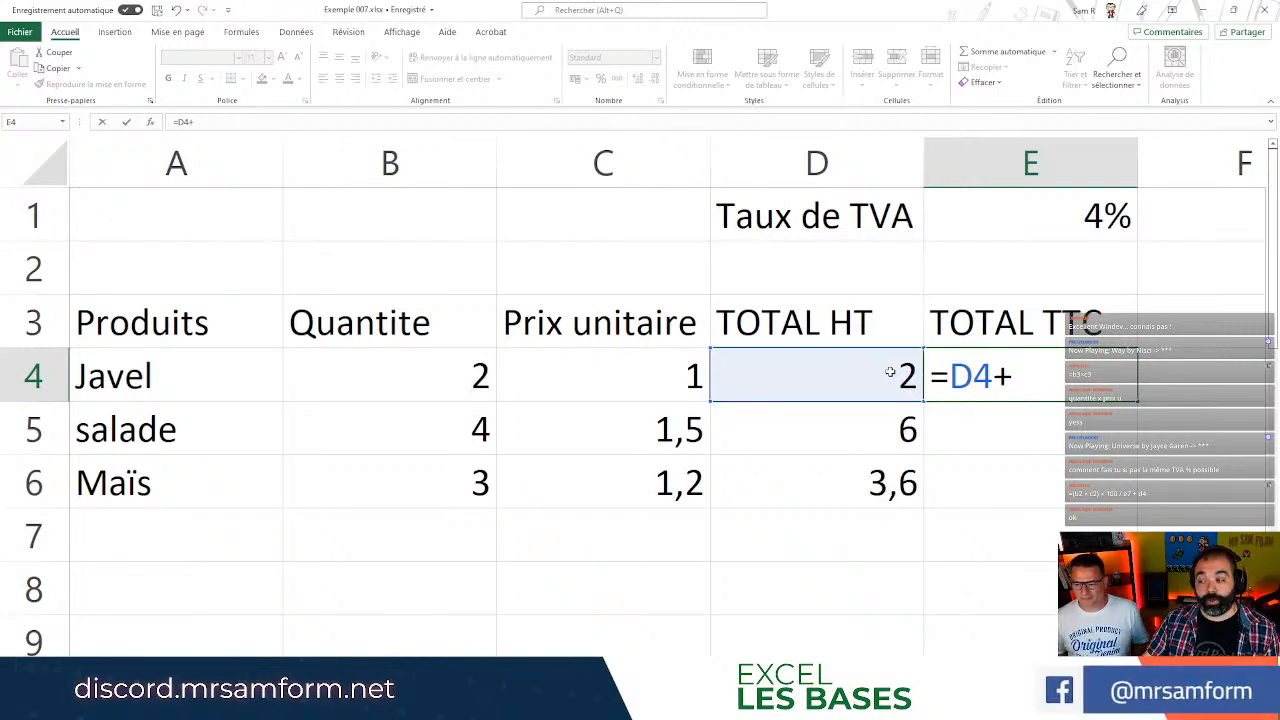
click(890, 371)
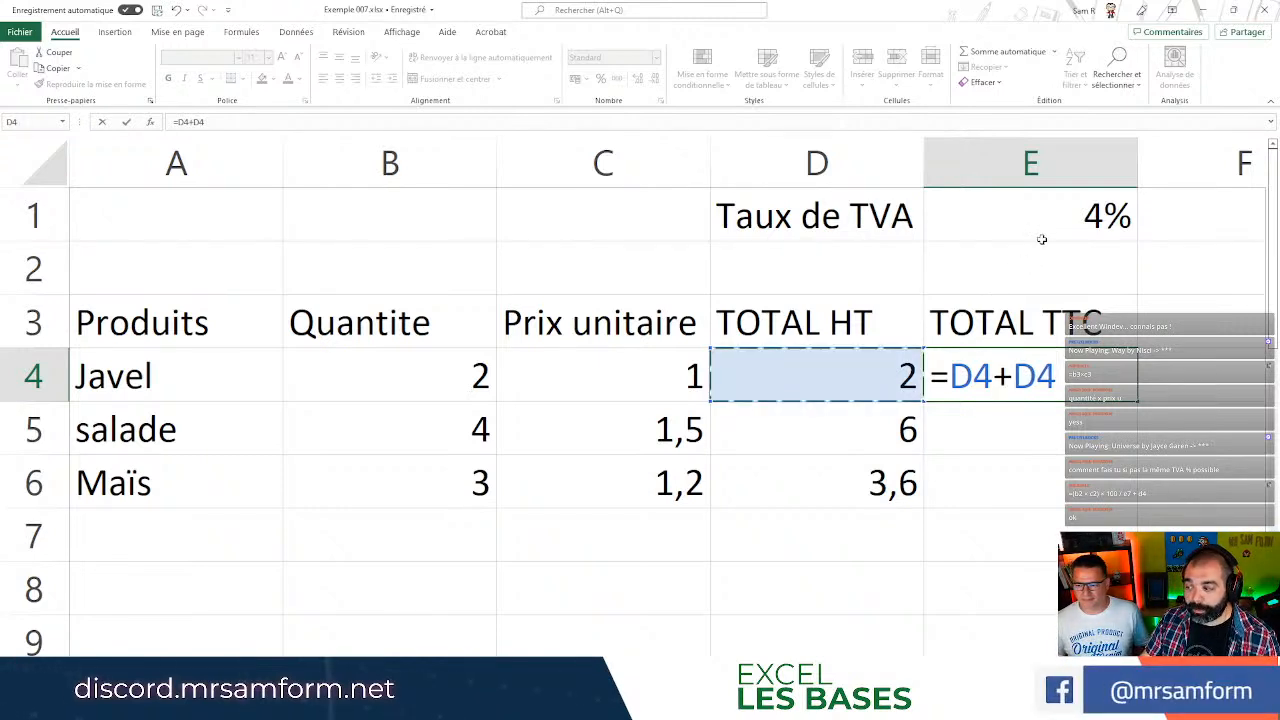
text(*)
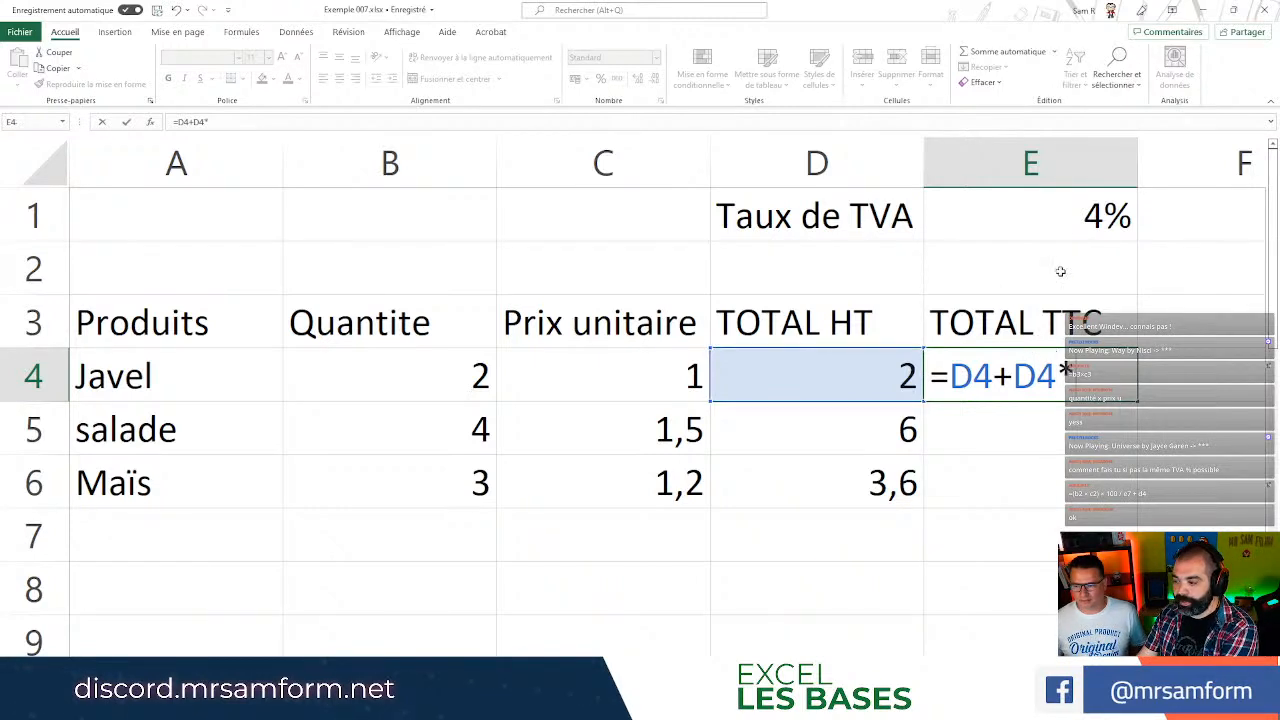
click(1053, 225)
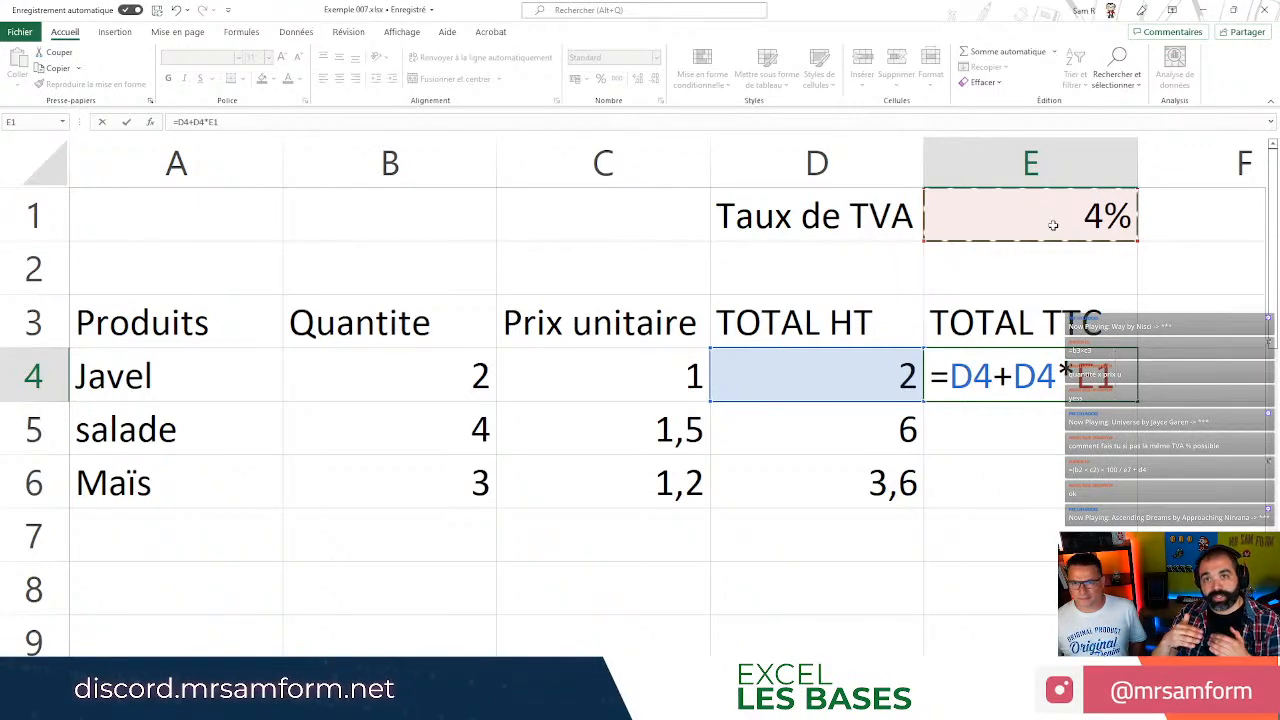
key(Return)
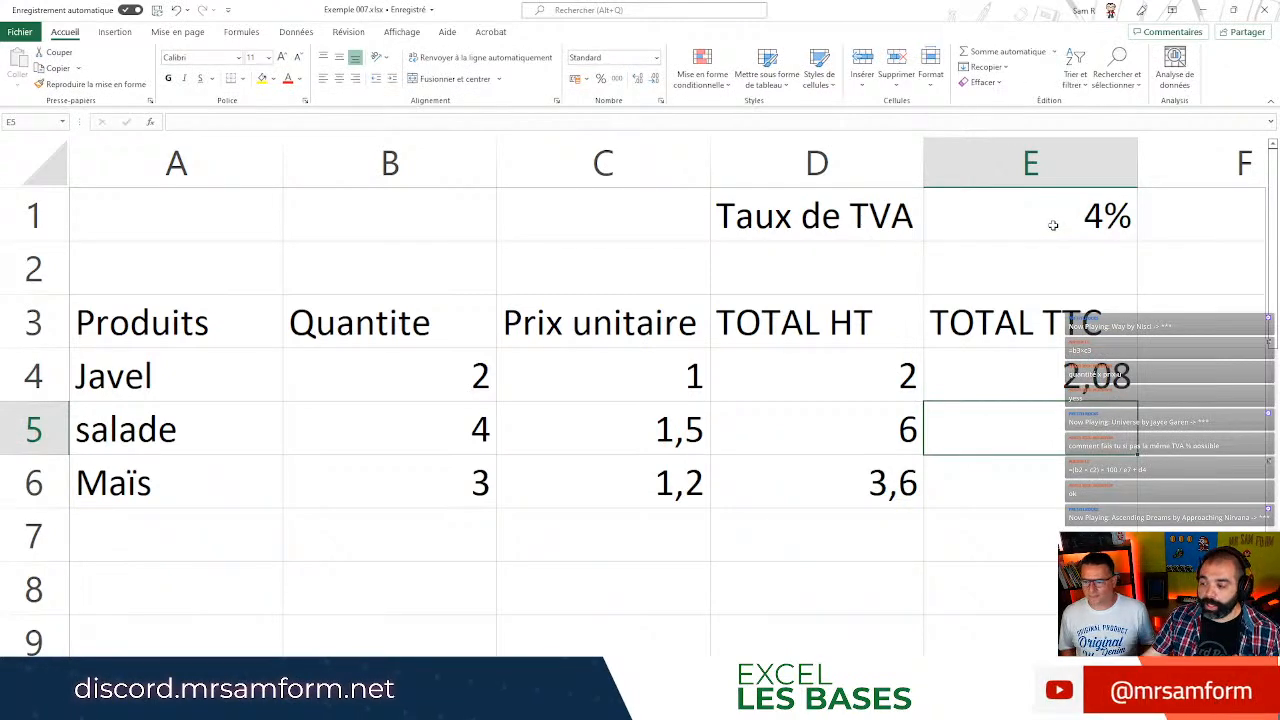
Fill the total TTC formula from E4 down to E6 and check the references in the copied formulas.
click(1071, 378)
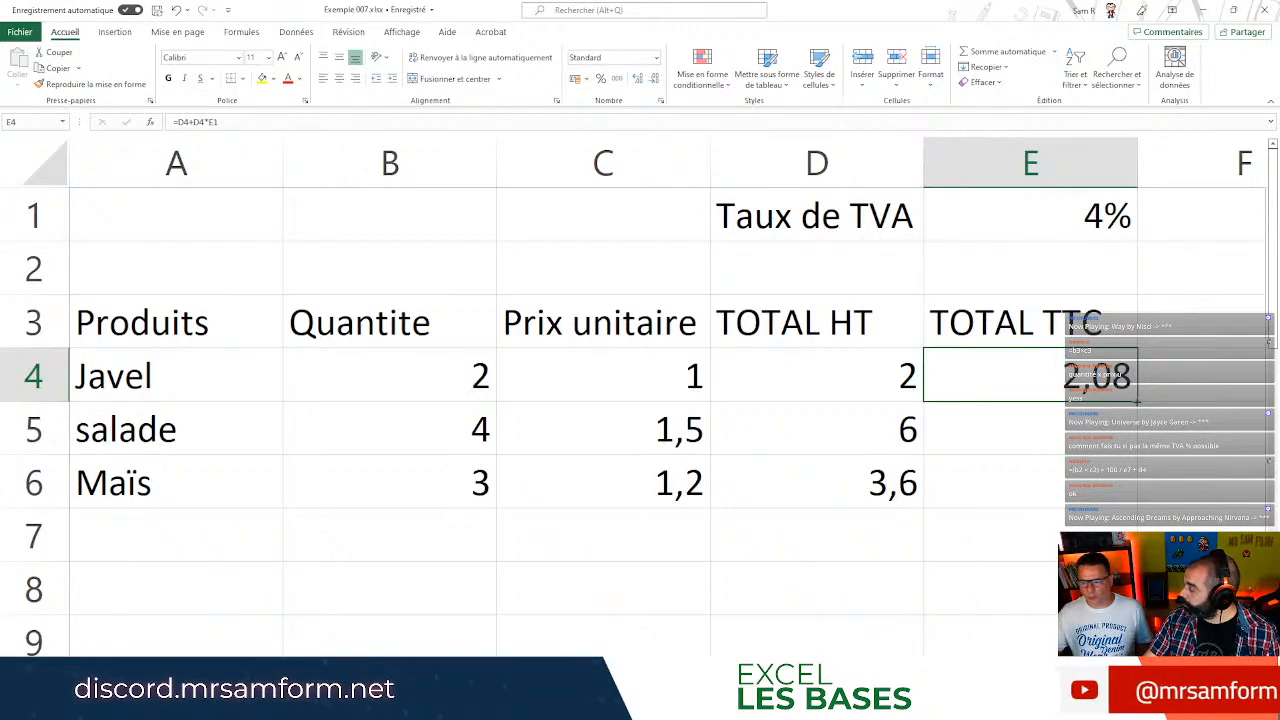
drag(1137, 401, 1137, 501)
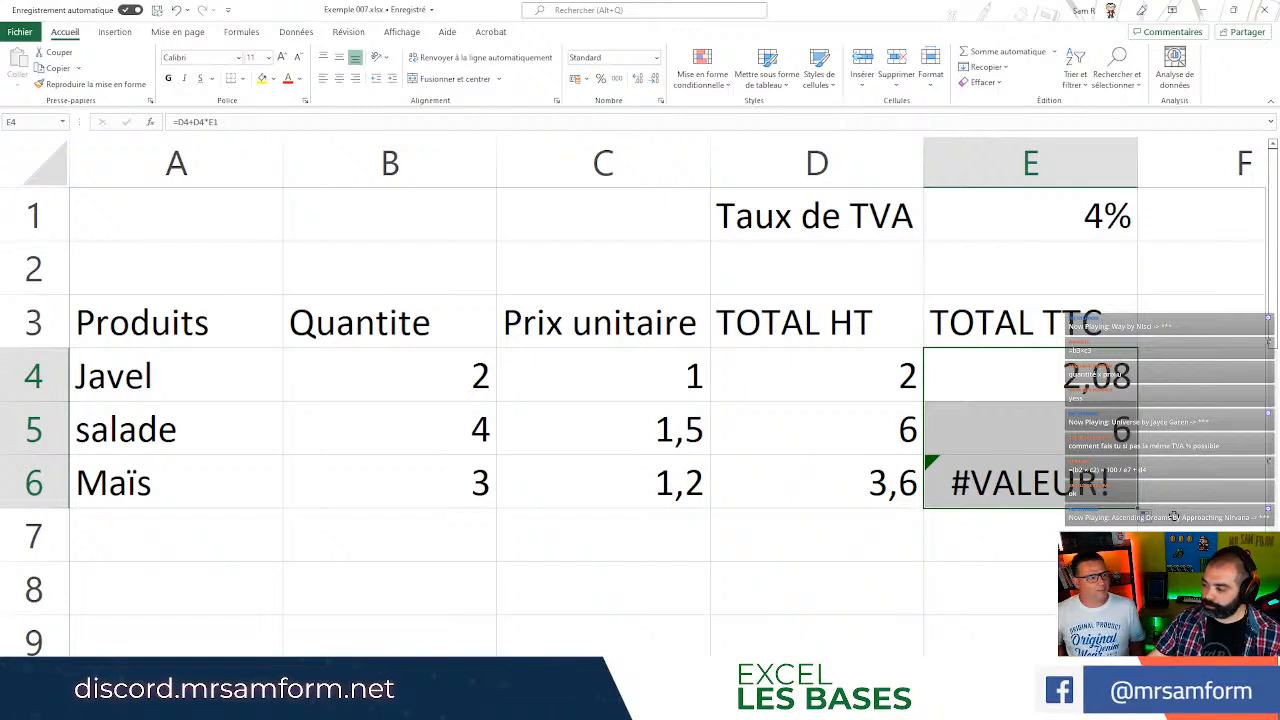
click(1041, 430)
click(1062, 382)
click(1066, 414)
click(1068, 380)
click(1071, 425)
click(1091, 474)
click(1096, 447)
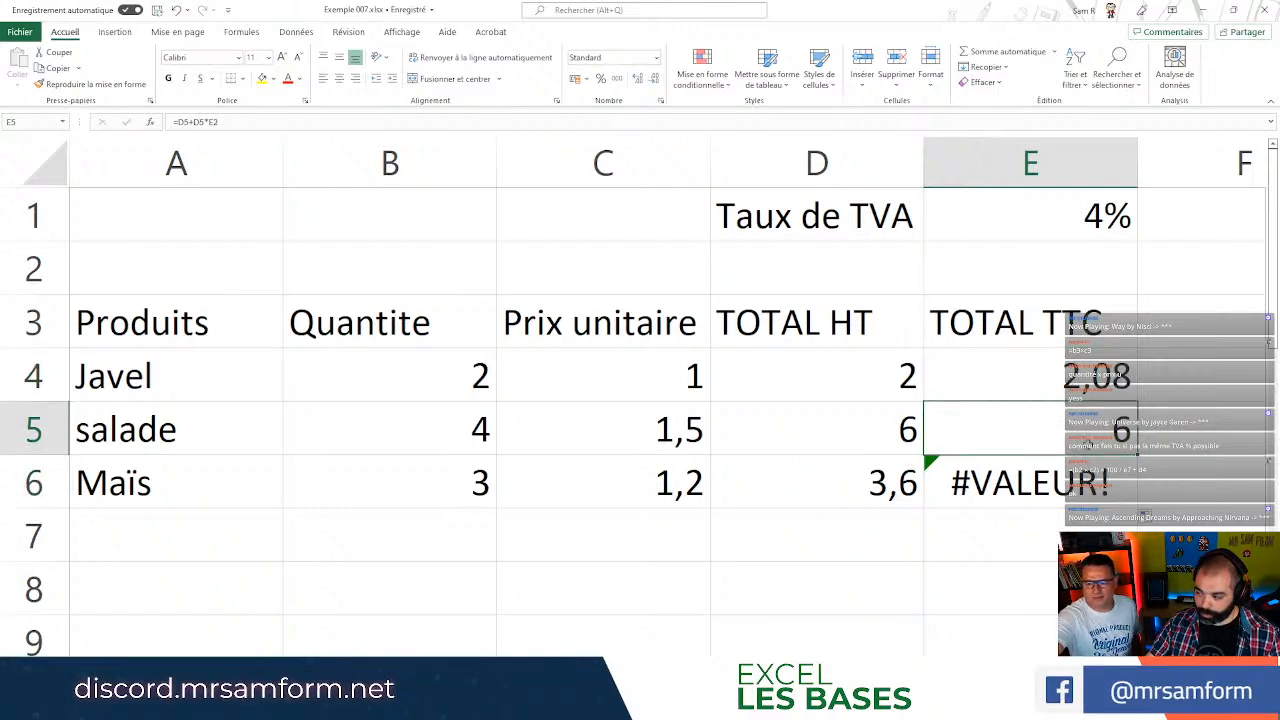
Clear the copied formulas in E5:E6 and fill the E4 formula down to E6 again.
drag(1096, 447, 1086, 490)
key(Delete)
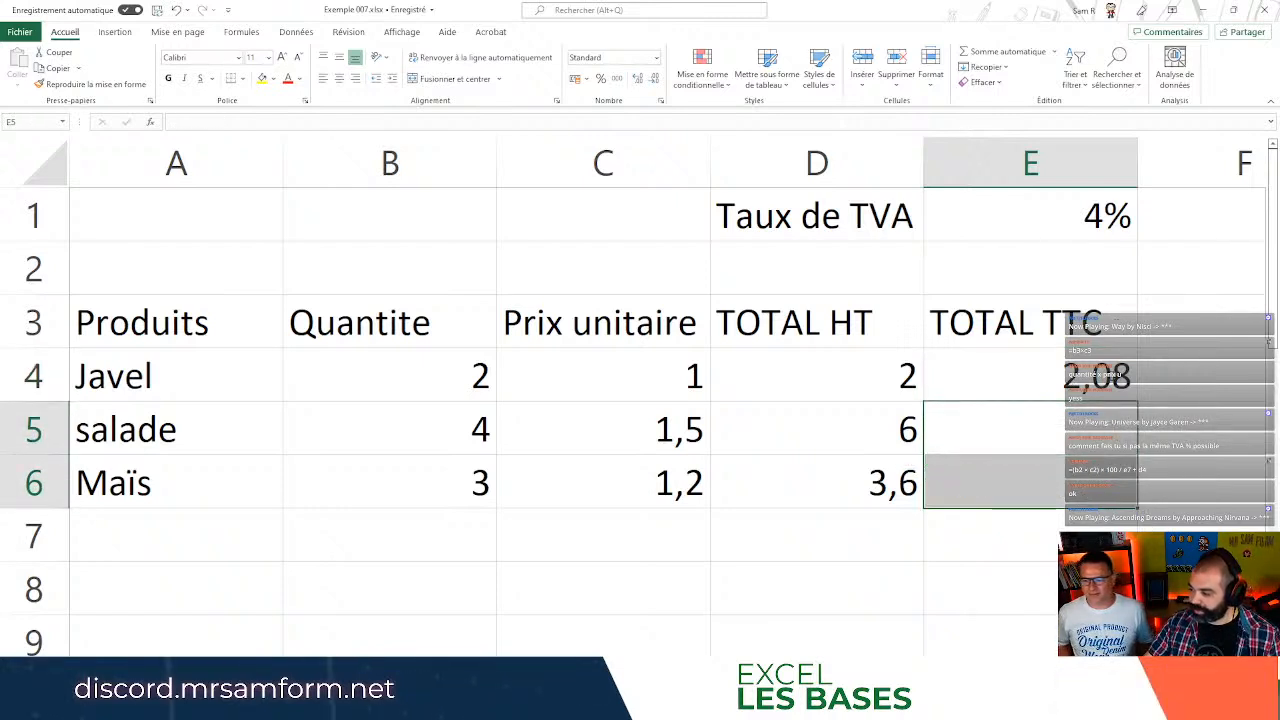
click(1120, 390)
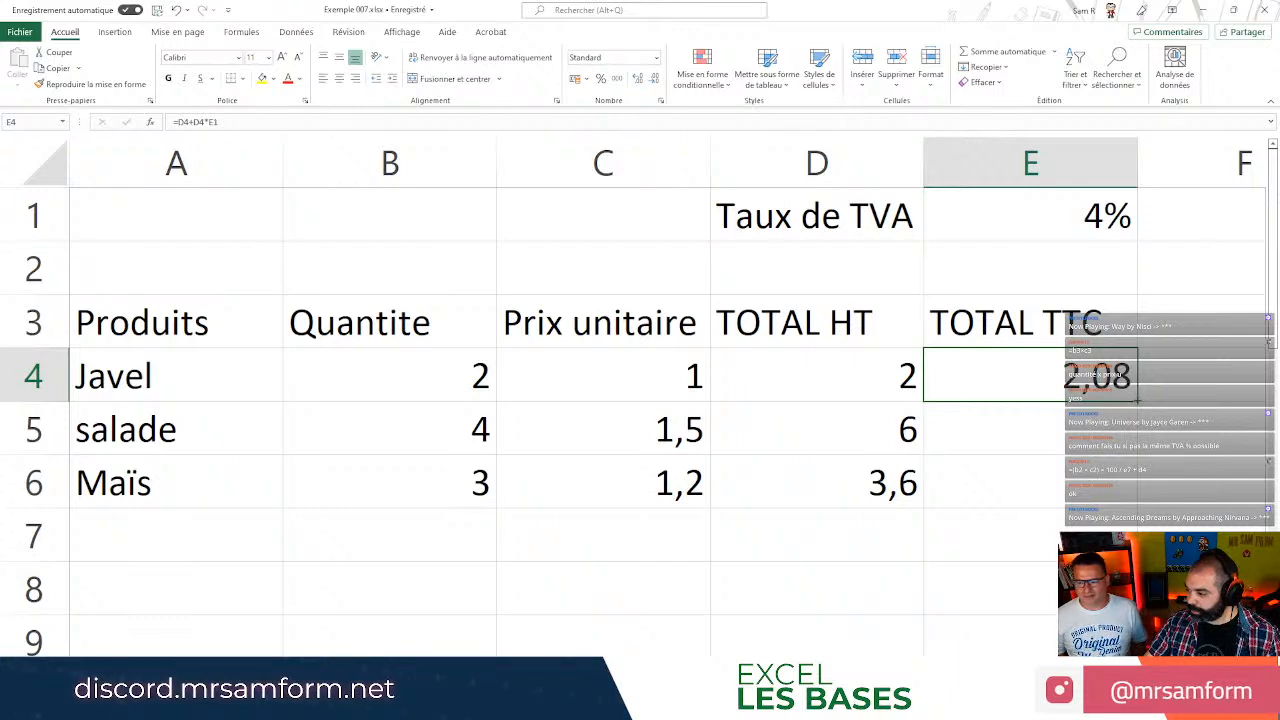
drag(1141, 411, 1143, 508)
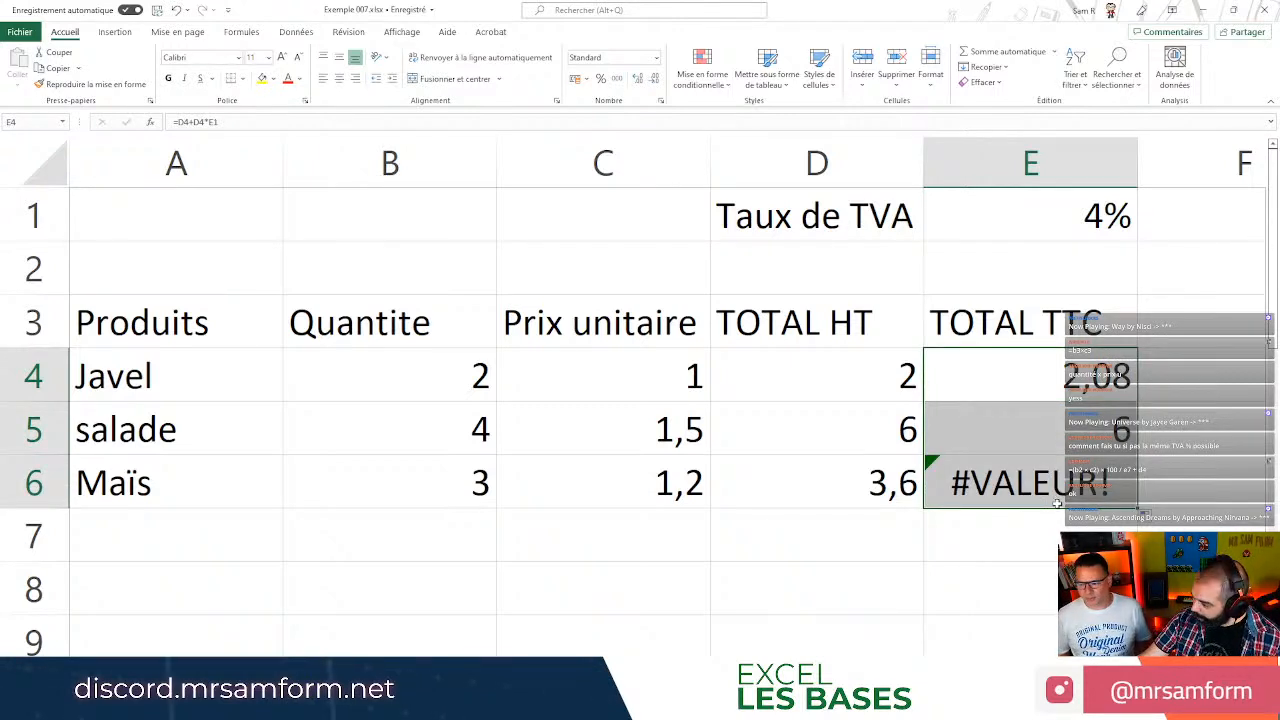
Inspect the copied total TTC formulas and clear them from E5:E6.
click(1020, 483)
click(1016, 566)
click(1023, 436)
drag(1023, 436, 1043, 484)
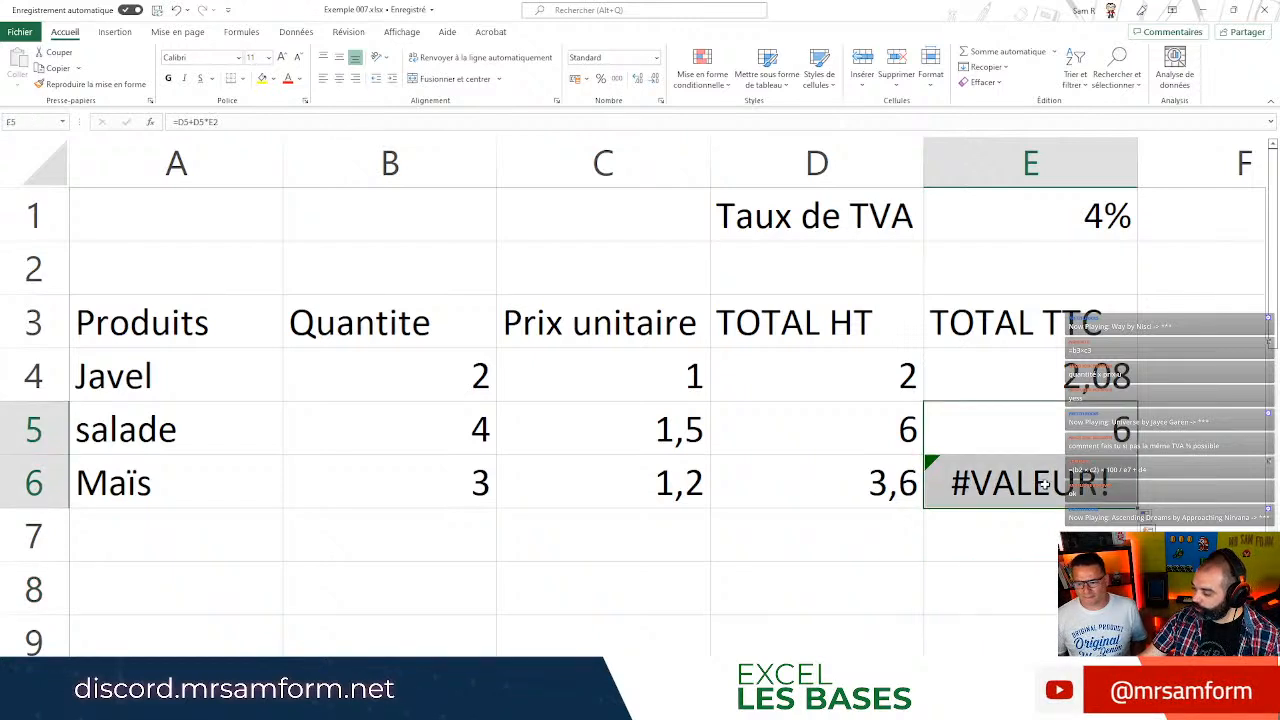
key(Delete)
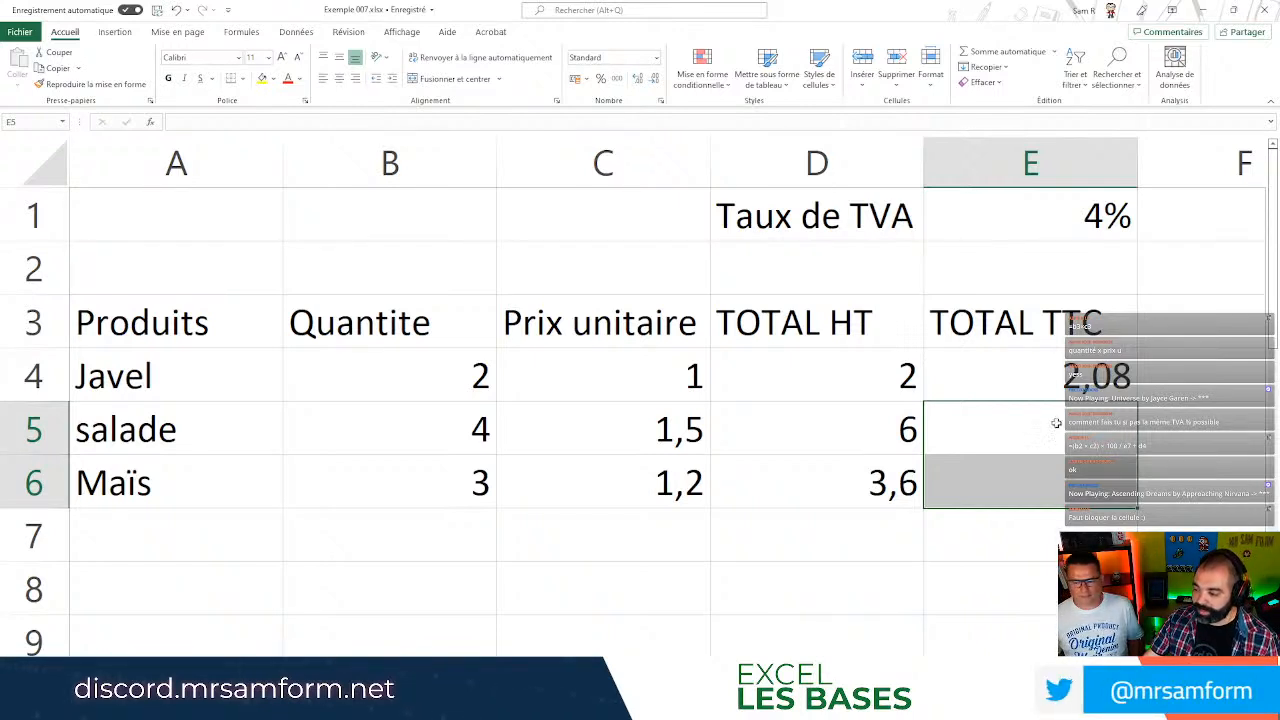
Make the VAT rate reference in the E4 formula absolute so it reads =D4+D4*$E$1.
click(1062, 377)
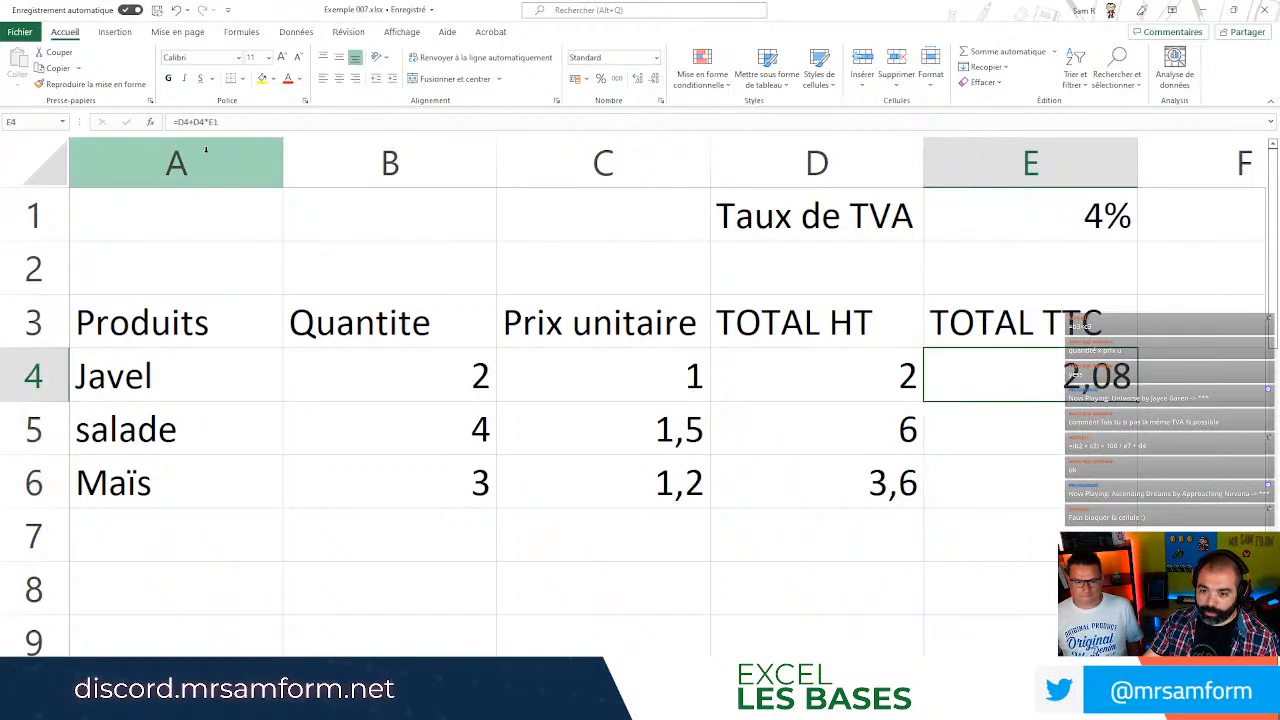
double_click(1064, 375)
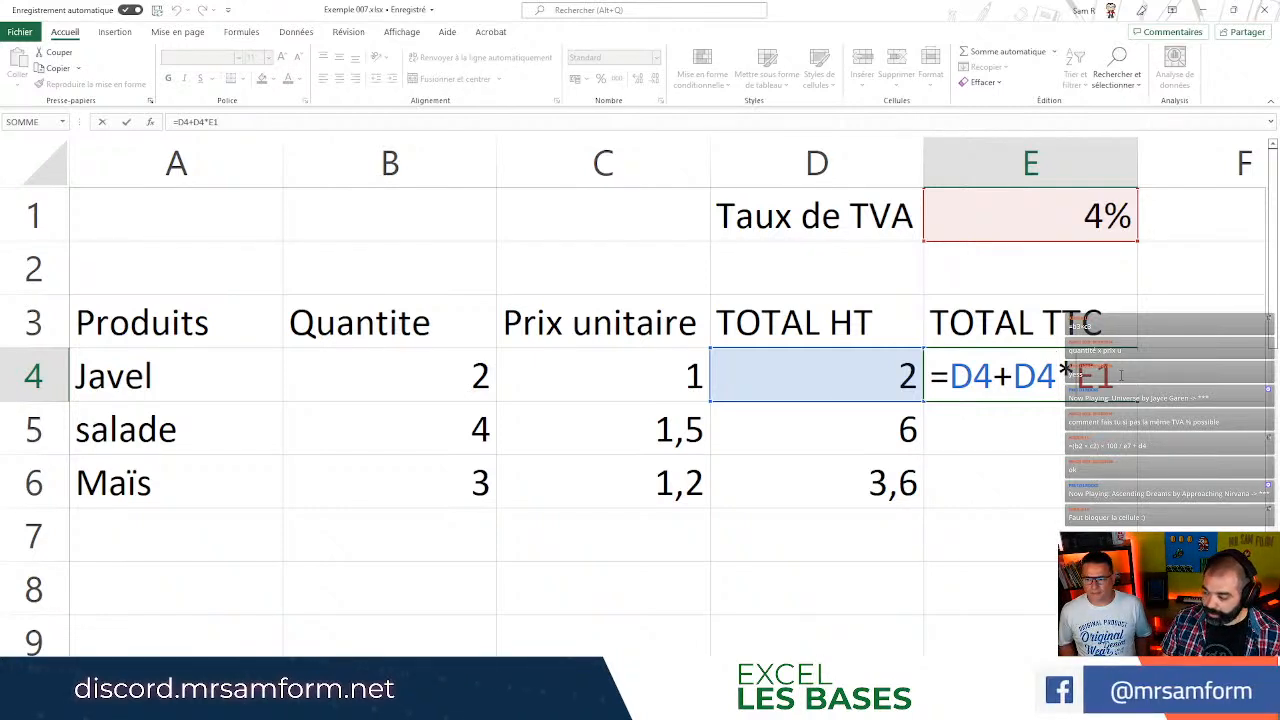
click(1076, 375)
text($)
key(Right)
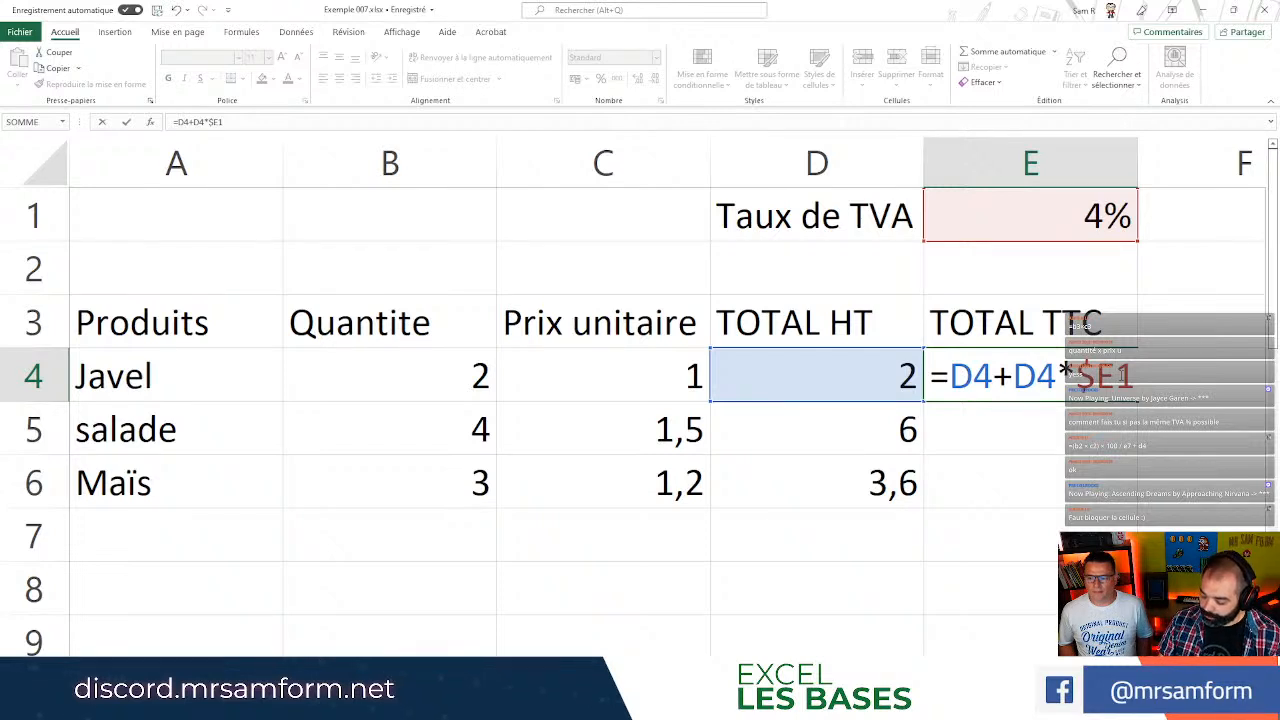
text($)
key(Return)
Fill the corrected total TTC formula from E4 down to E6 and check the formula in E6.
click(1120, 392)
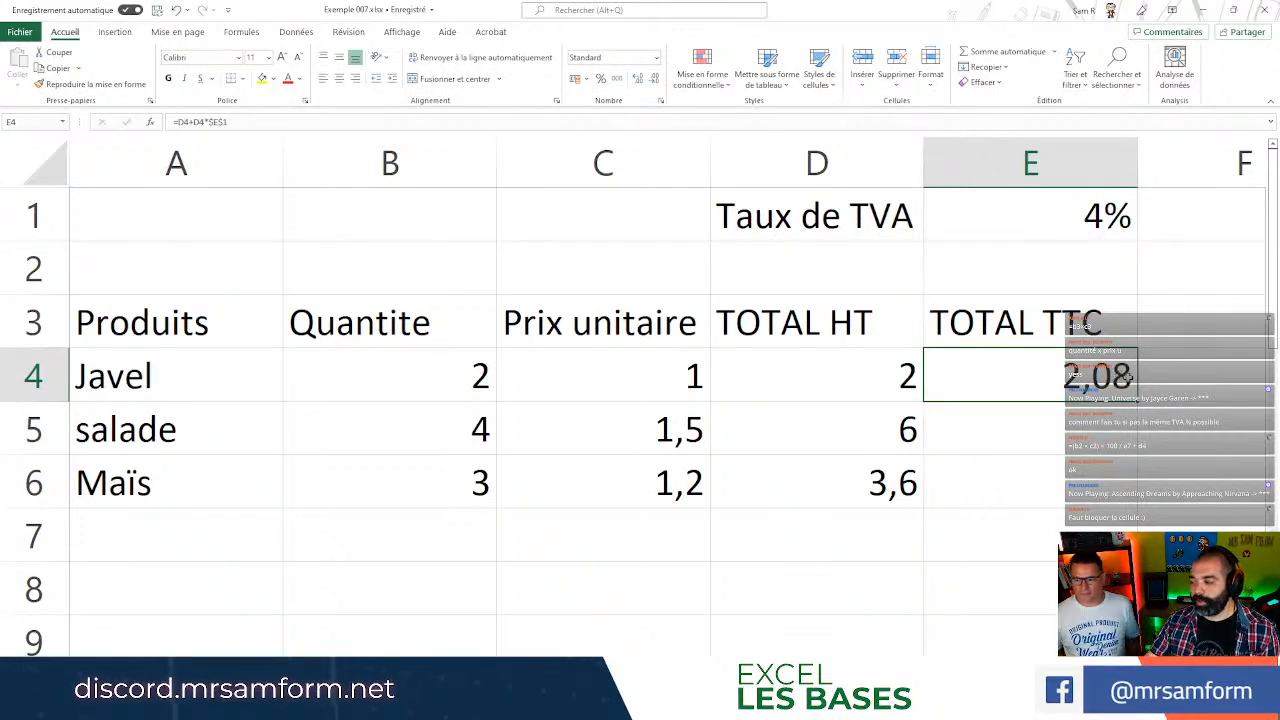
drag(1136, 402, 1144, 515)
click(1092, 588)
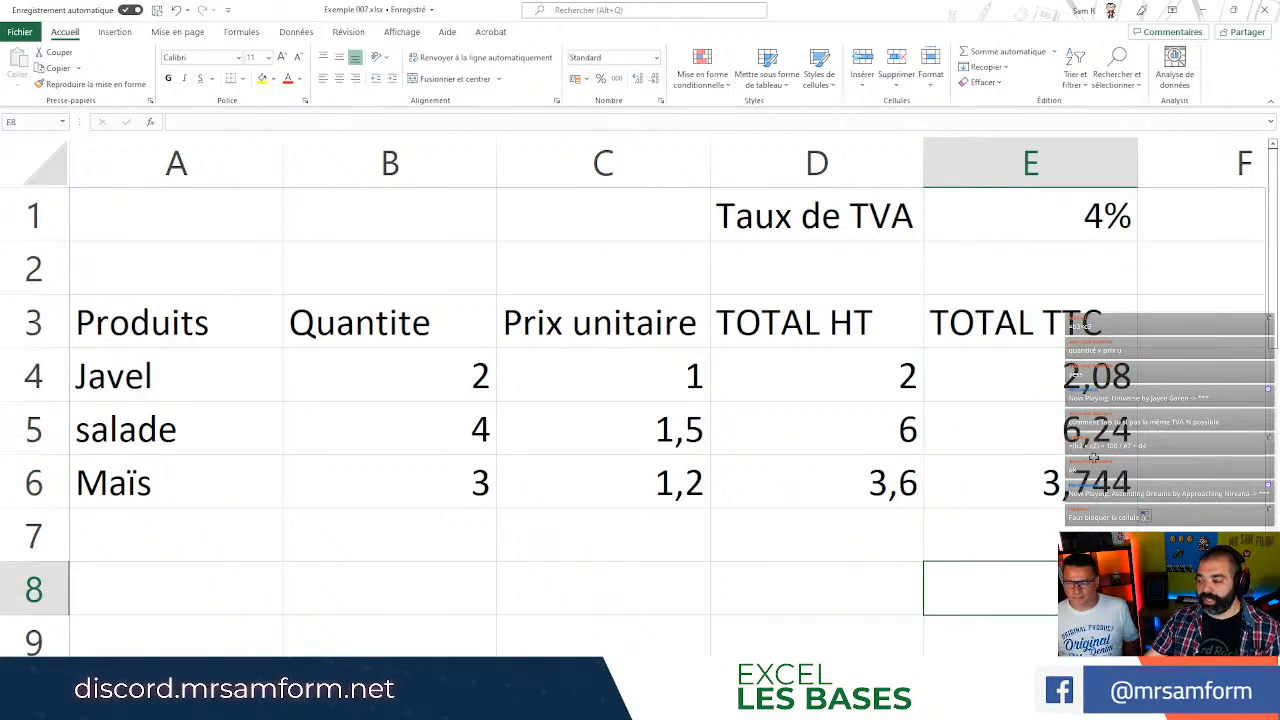
double_click(1090, 477)
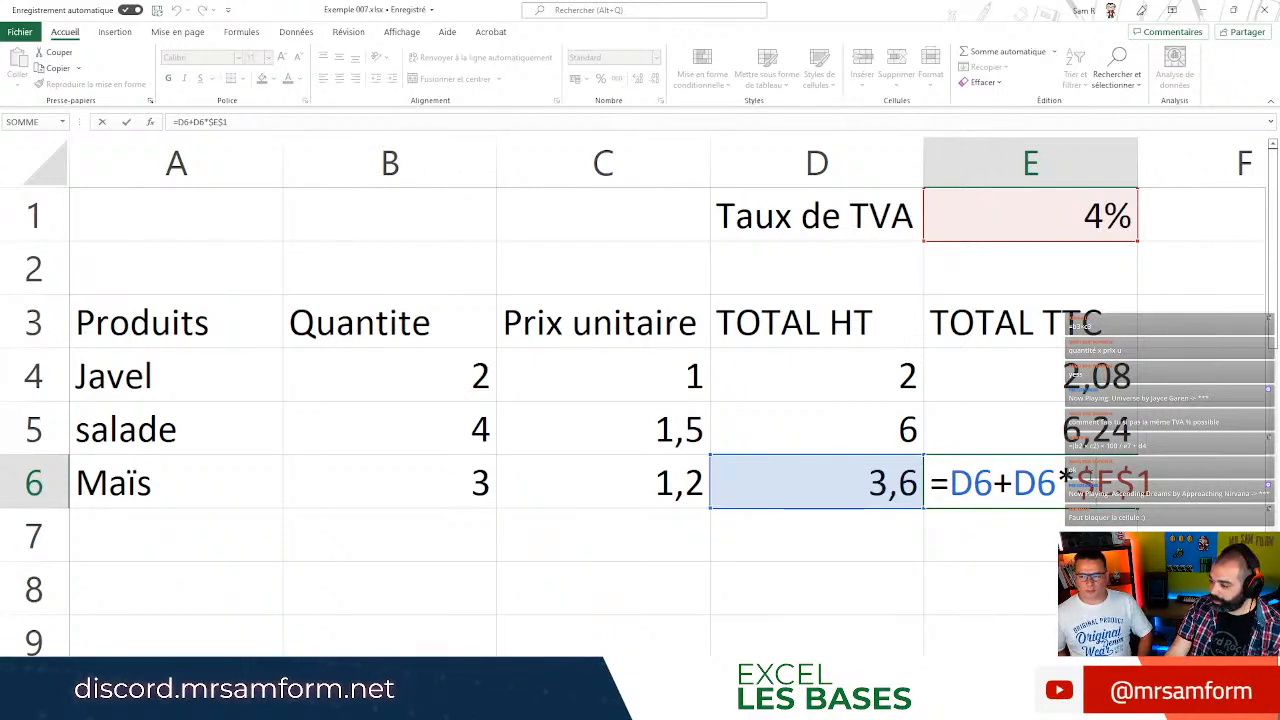
key(Return)
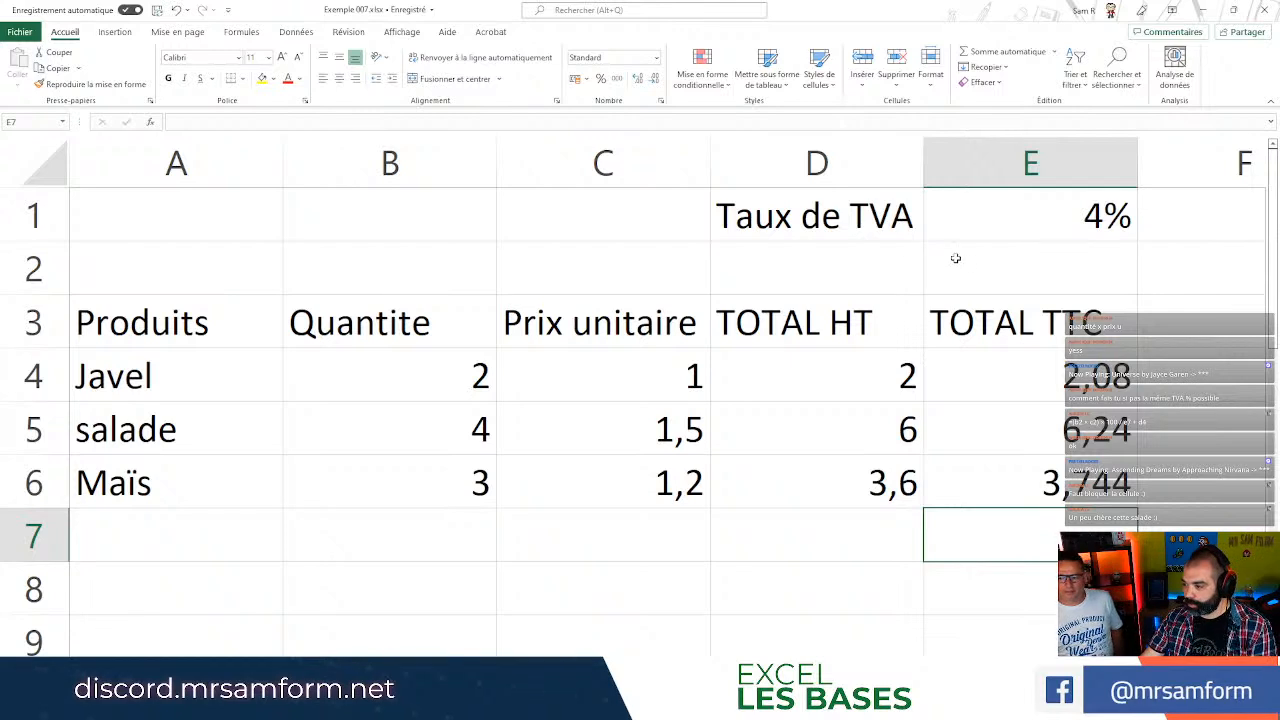
Move the Taux de TVA label and its rate from D1:E1 to D115:E115.
drag(837, 240, 1036, 228)
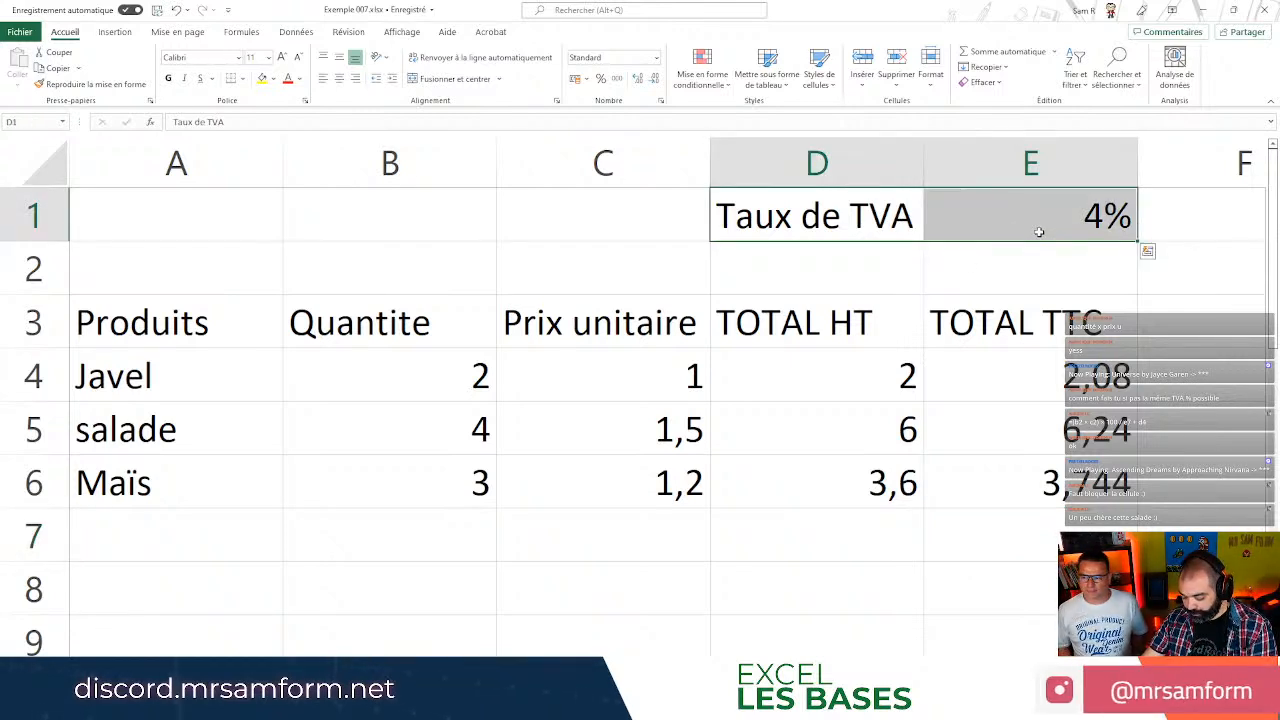
scroll(957, 286, down, 17)
scroll(888, 626, down, 19)
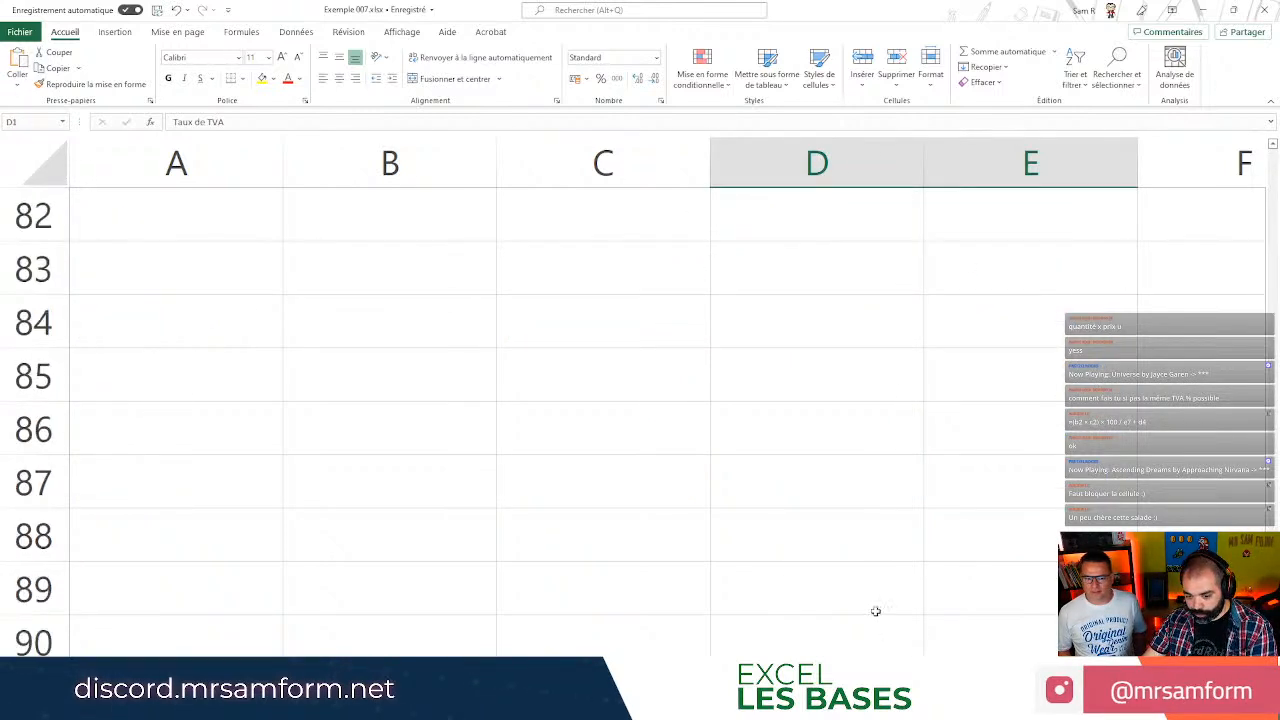
click(897, 540)
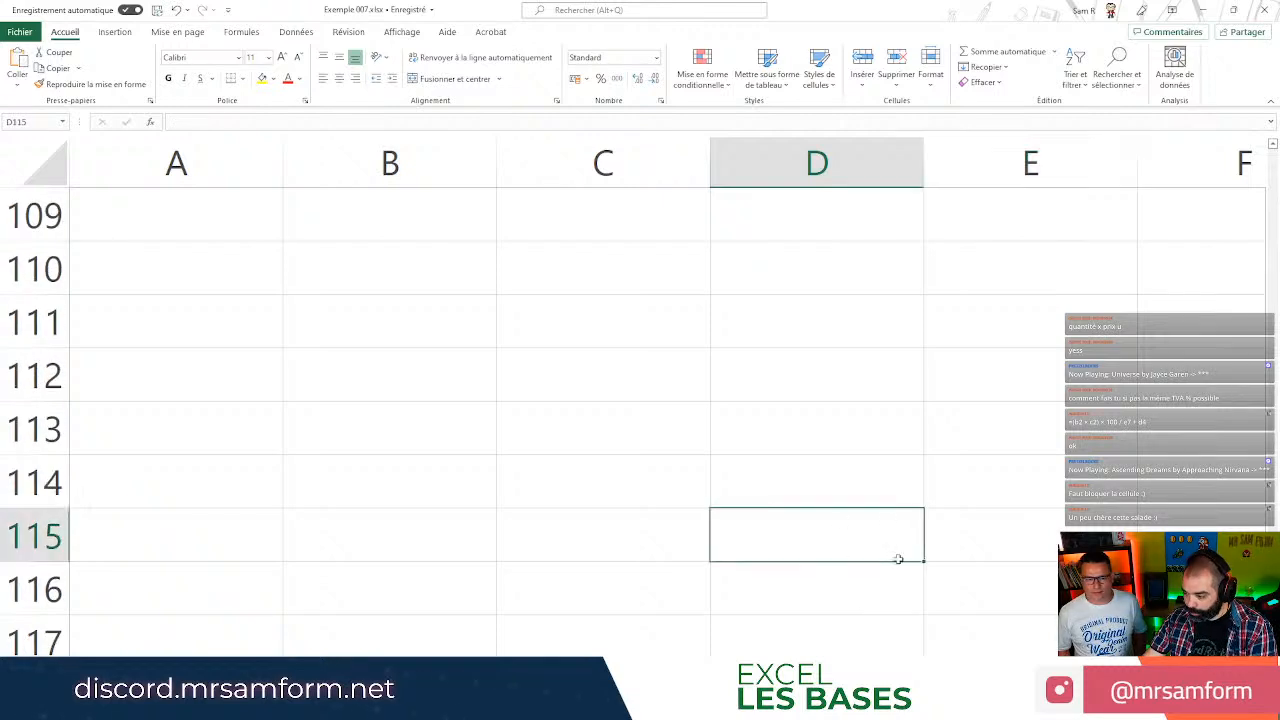
text(Taux de TVA)
key(Return)
click(1021, 533)
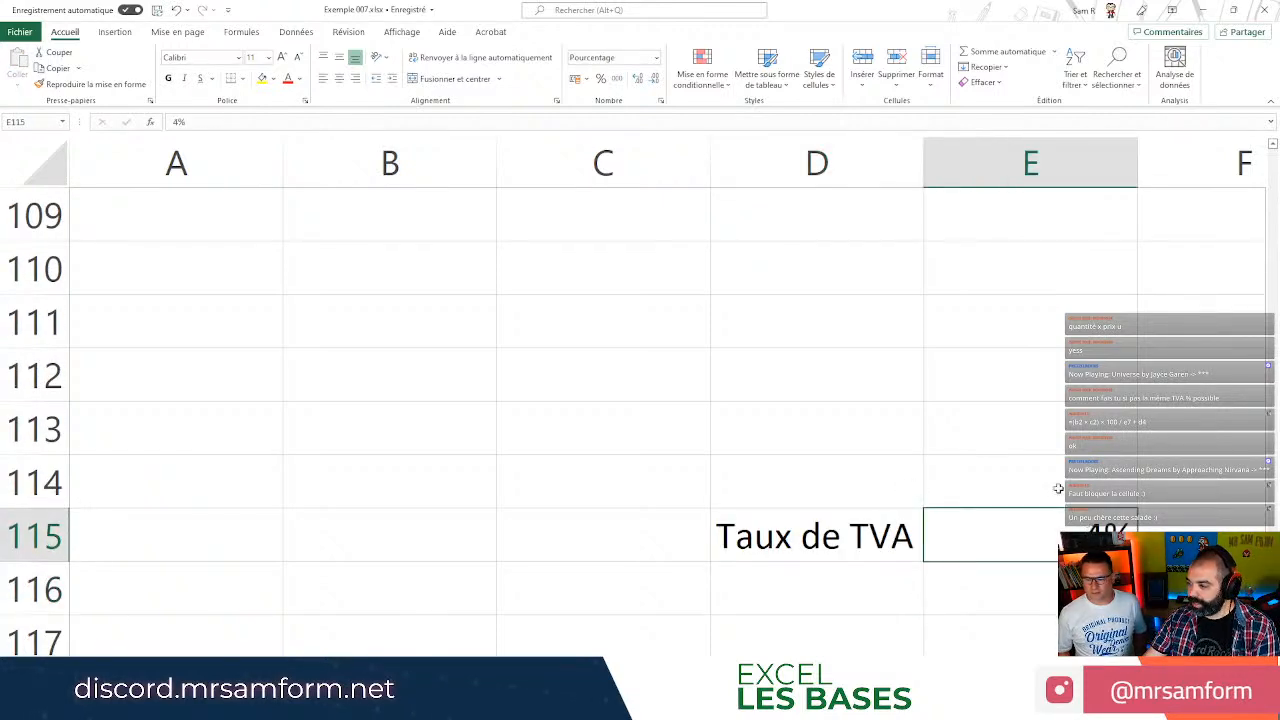
Check which cell the VAT rate reference in the E4 formula points to after the move.
scroll(1003, 506, up, 20)
scroll(960, 535, up, 9)
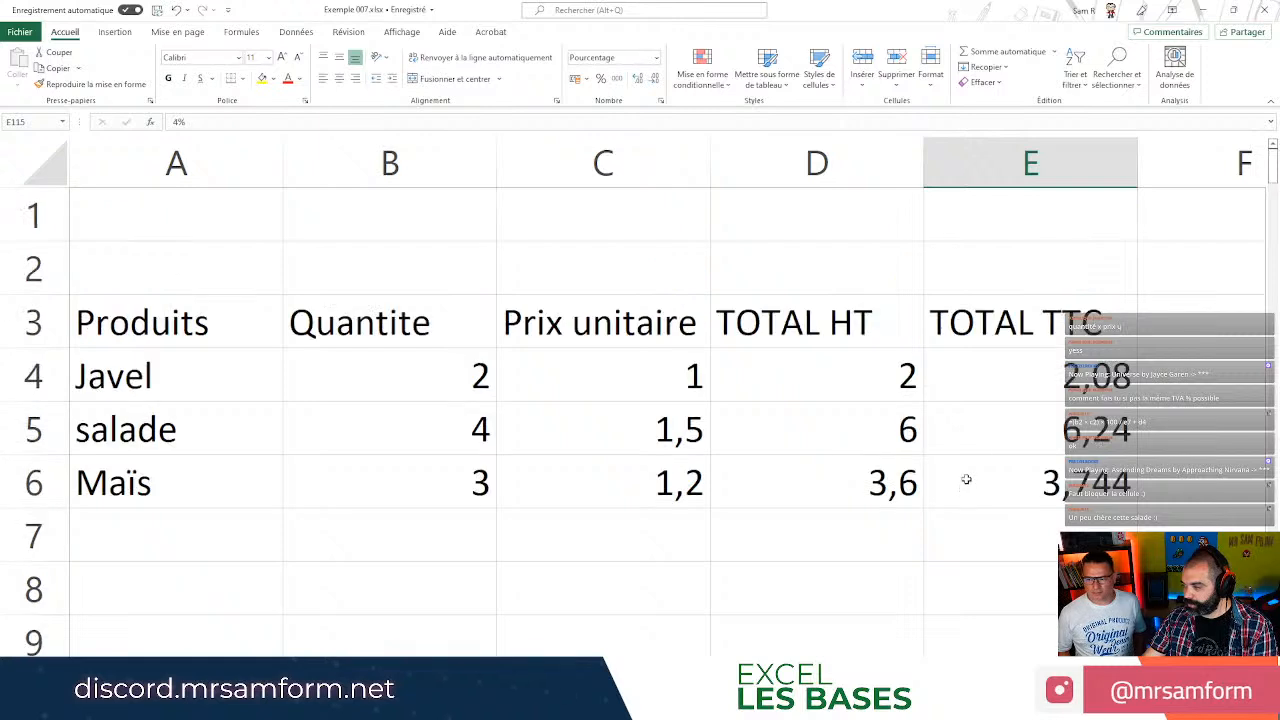
click(1054, 375)
double_click(1055, 374)
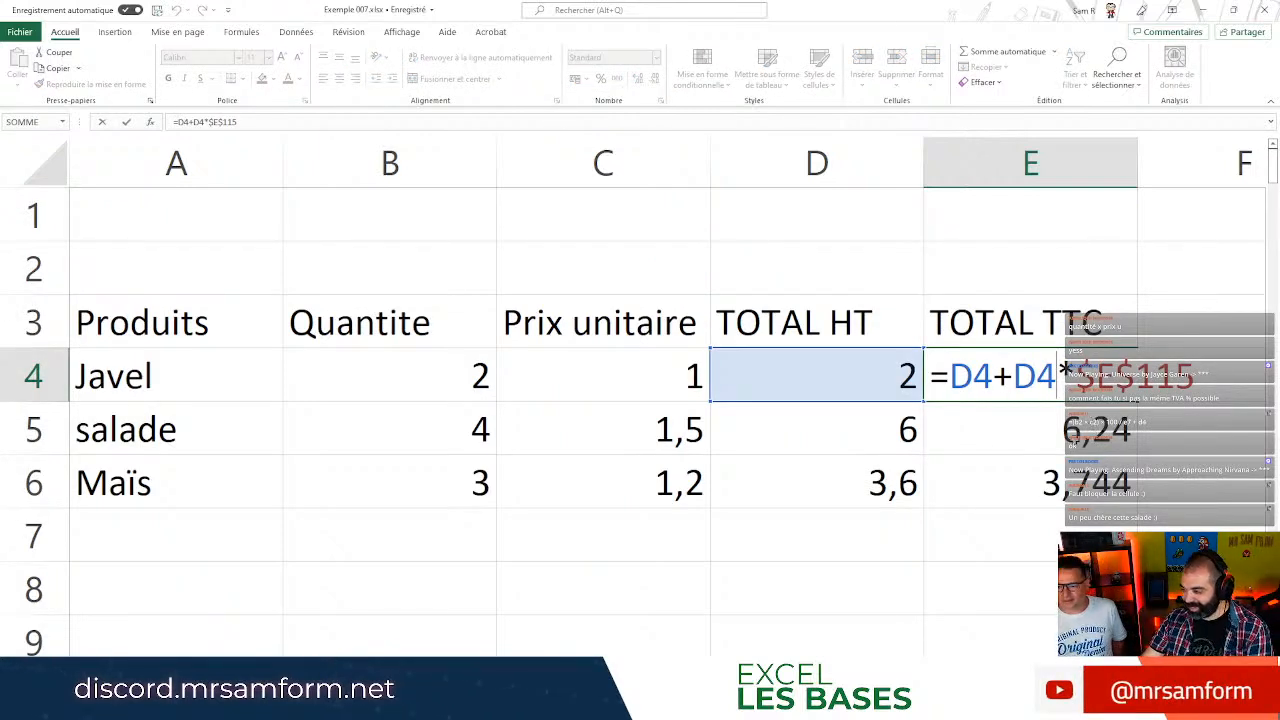
key(Escape)
Undo the move of the VAT rate label and value, and return to the product table.
key(ctrl+z)
scroll(1034, 350, up, 20)
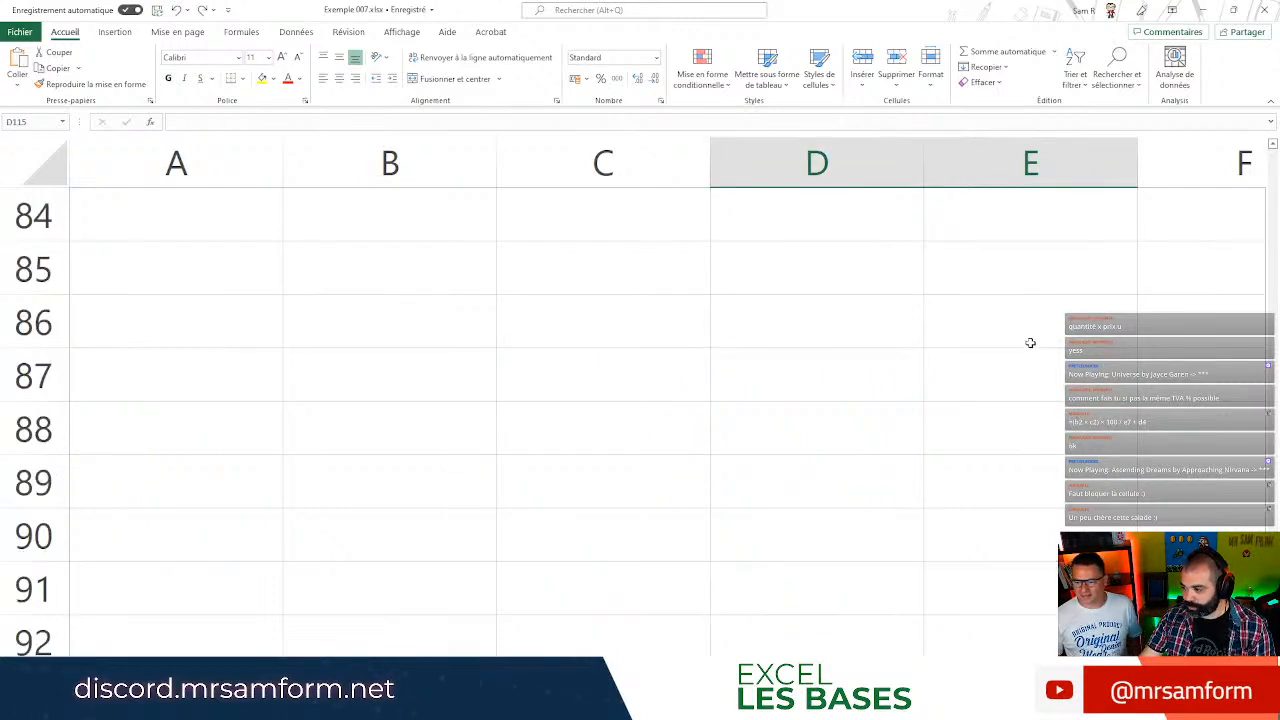
scroll(991, 301, up, 4)
click(1050, 540)
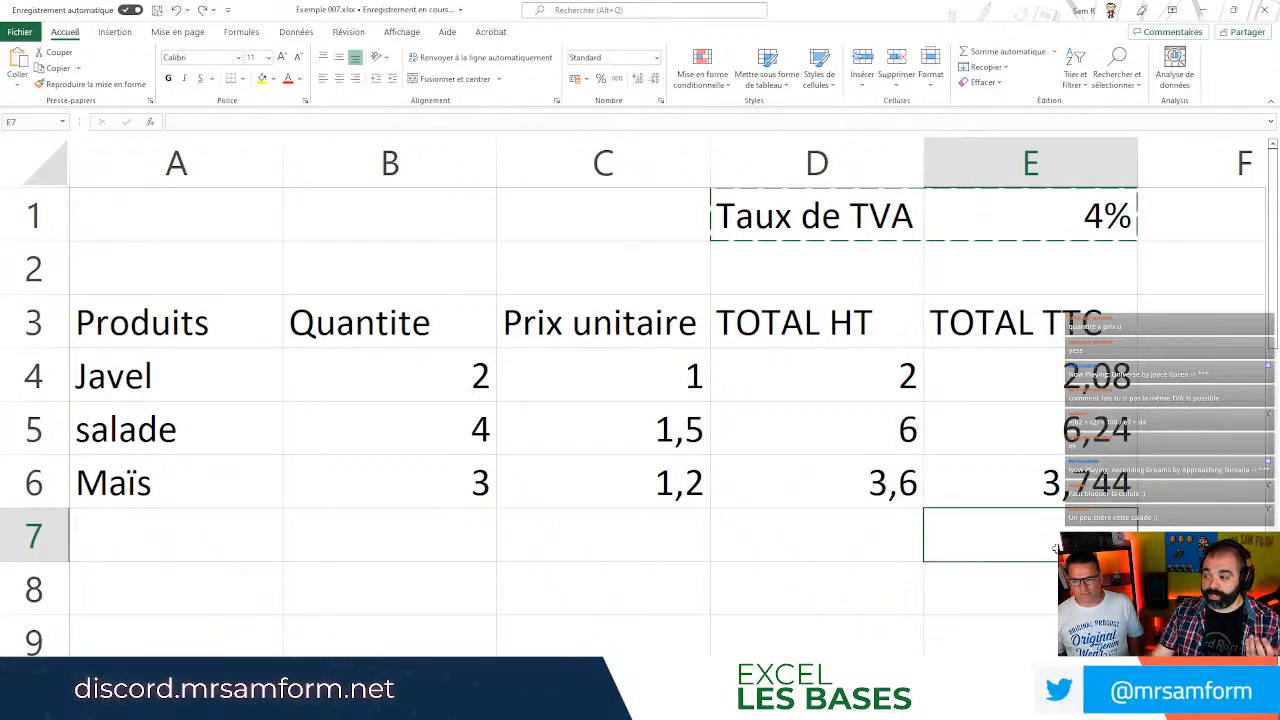
Set the VAT rate in E1 to 20%.
click(1069, 200)
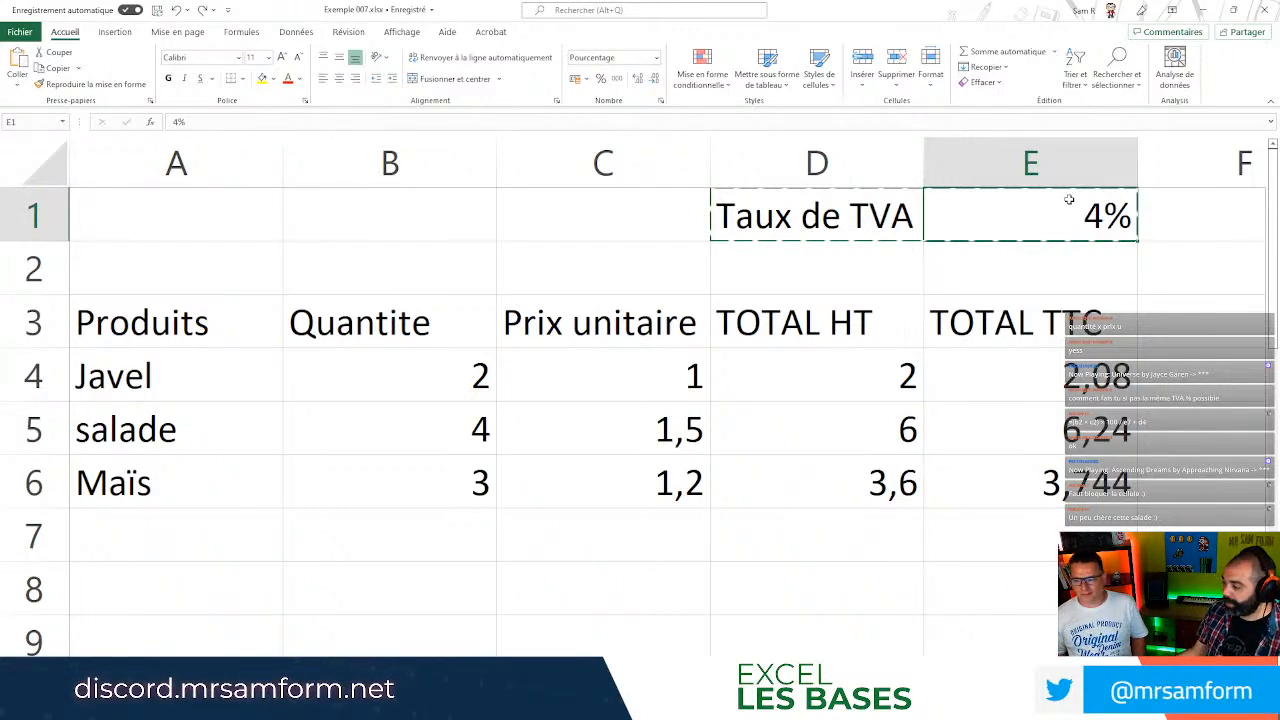
text(20)
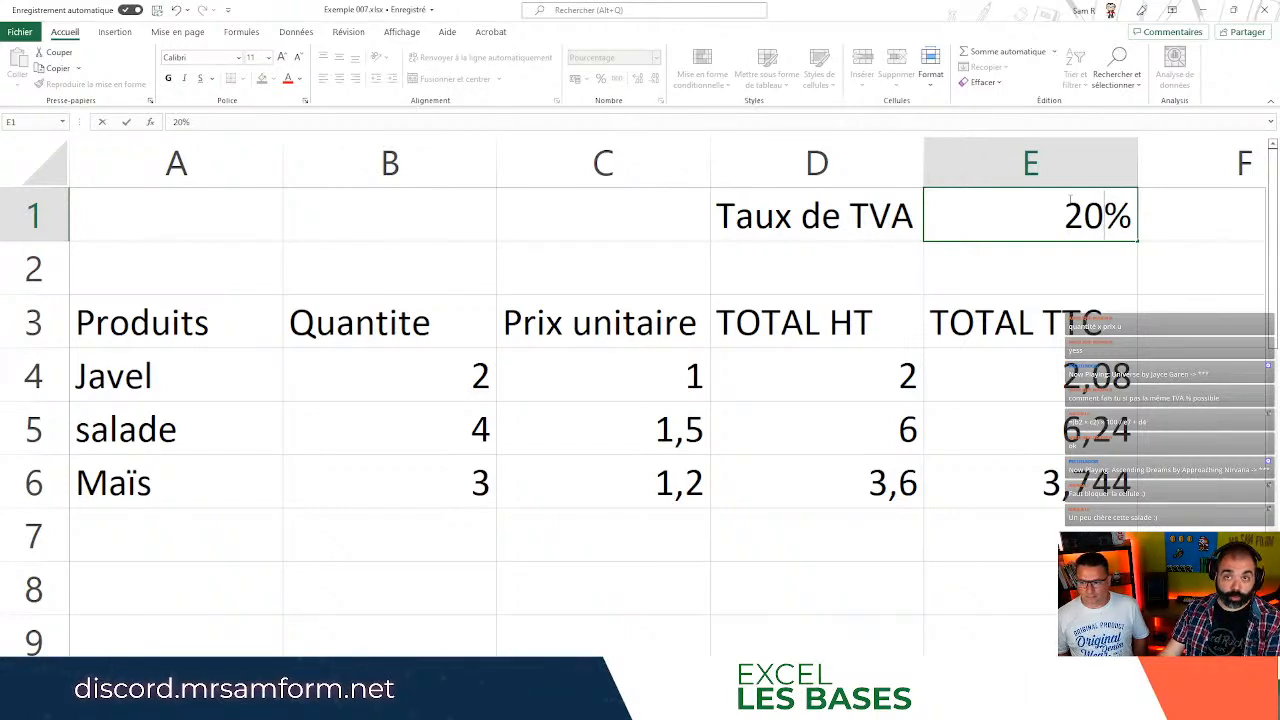
key(Return)
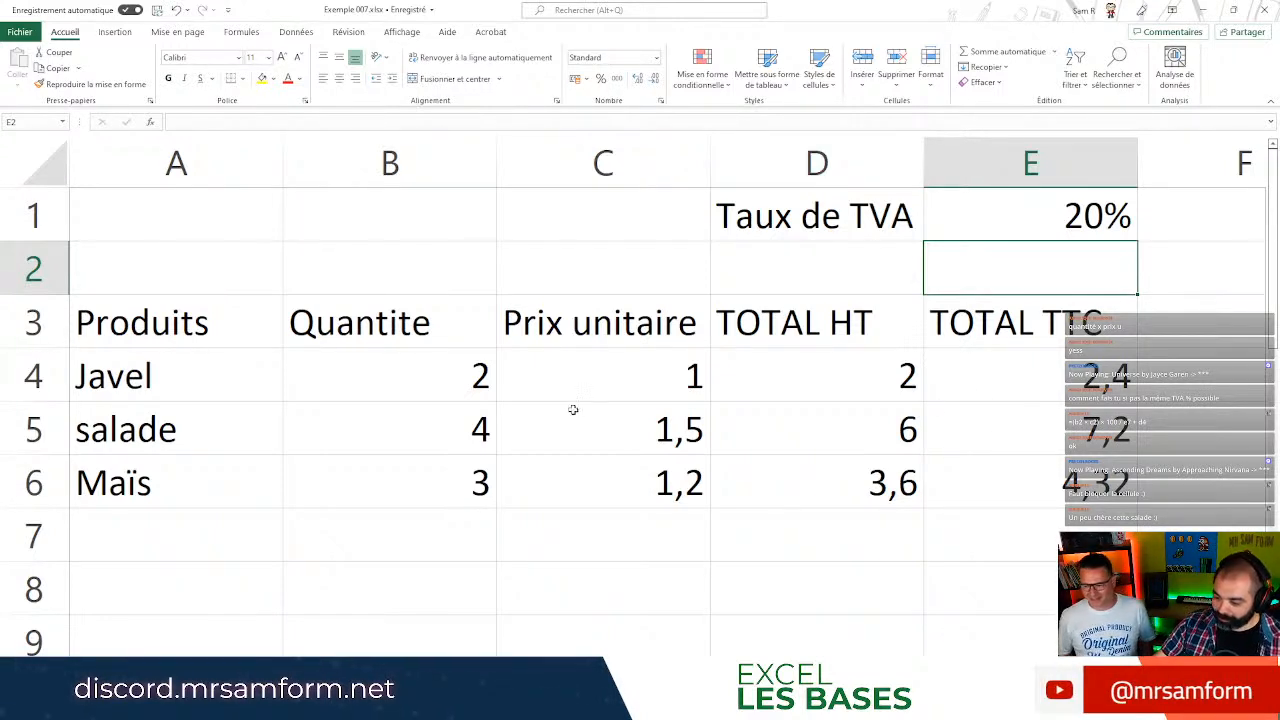
click(538, 495)
click(294, 558)
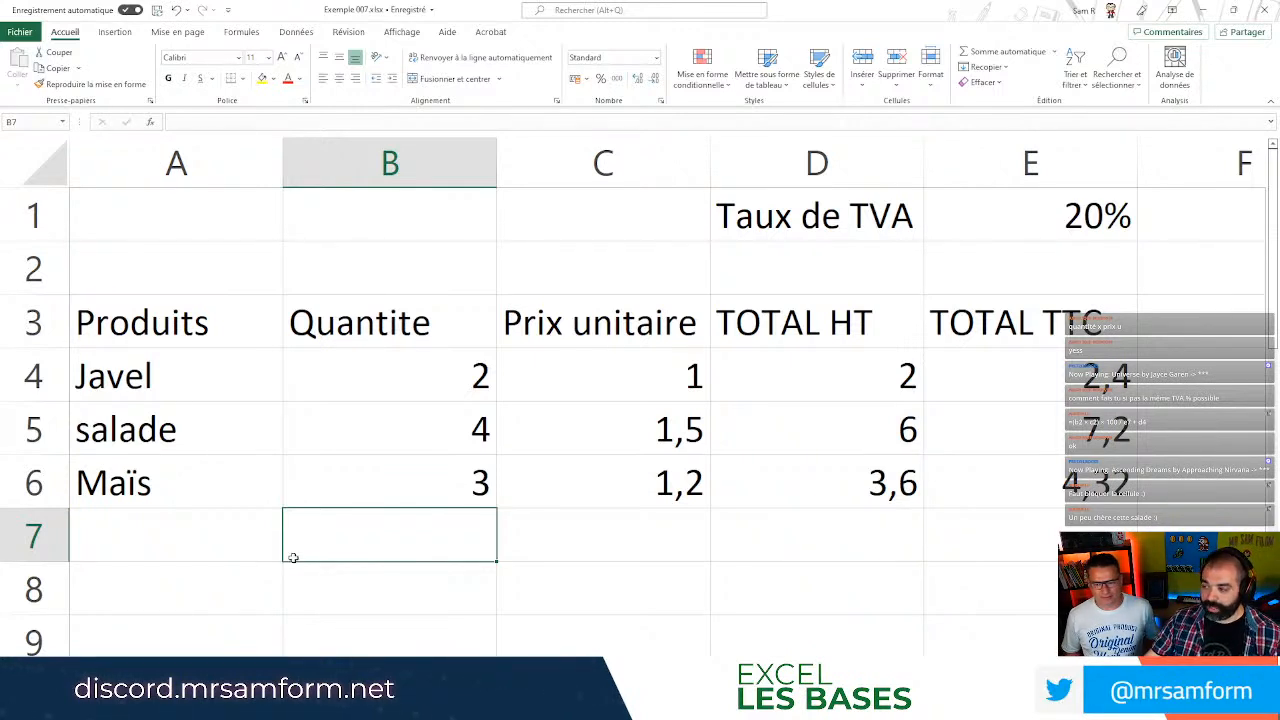
Cycle the VAT rate reference in the E4 formula through its absolute, mixed and relative forms, and accept it as E$1.
double_click(1054, 386)
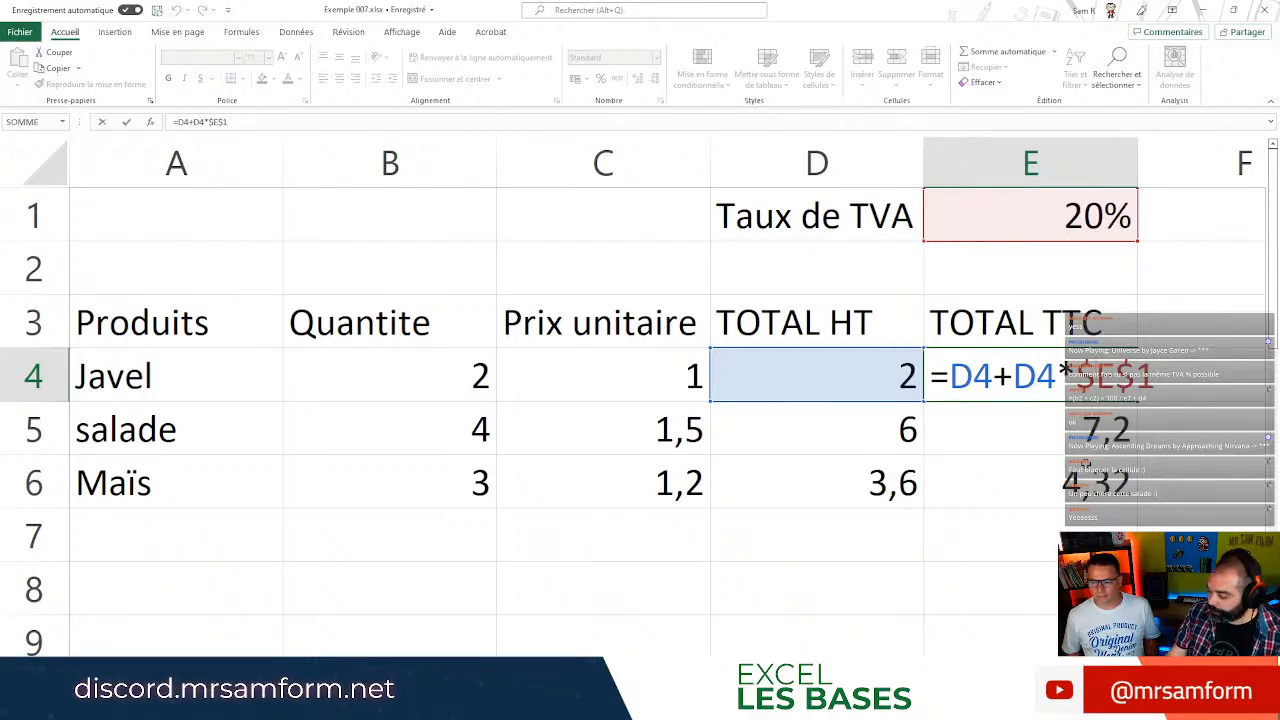
key(F4)
key(F4)
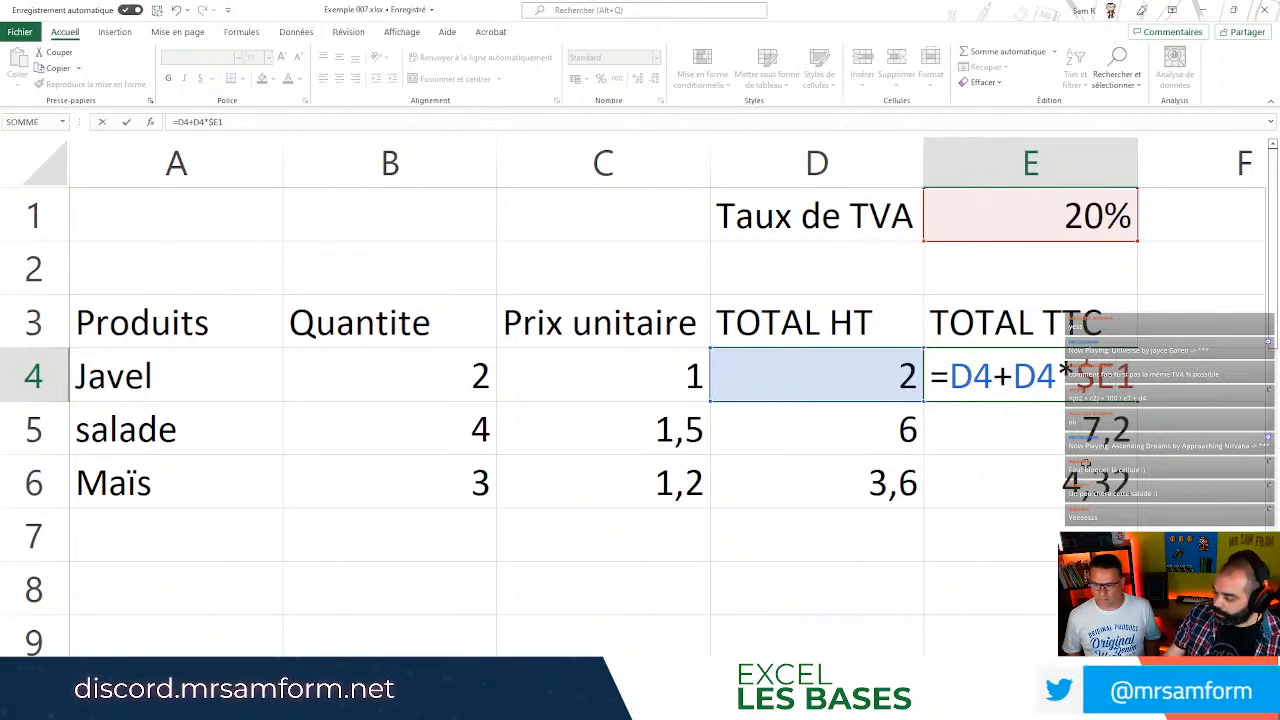
key(F4)
key(F4)
key(F4)
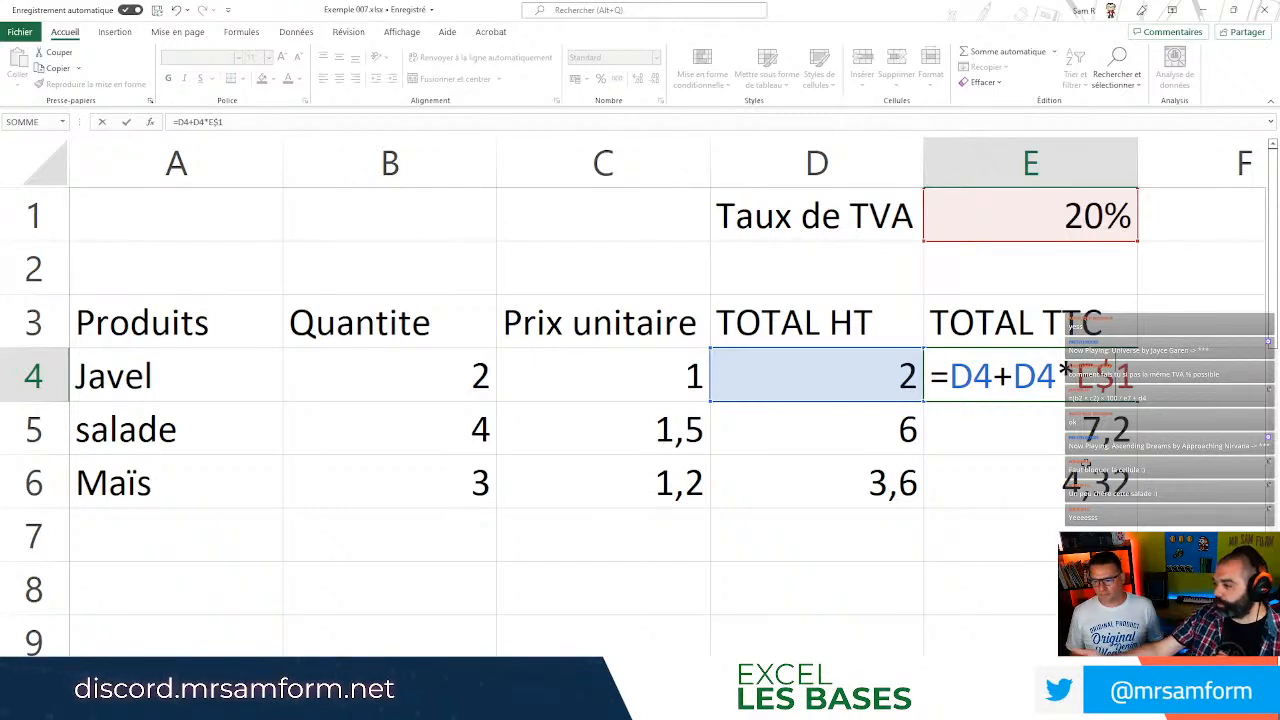
key(Return)
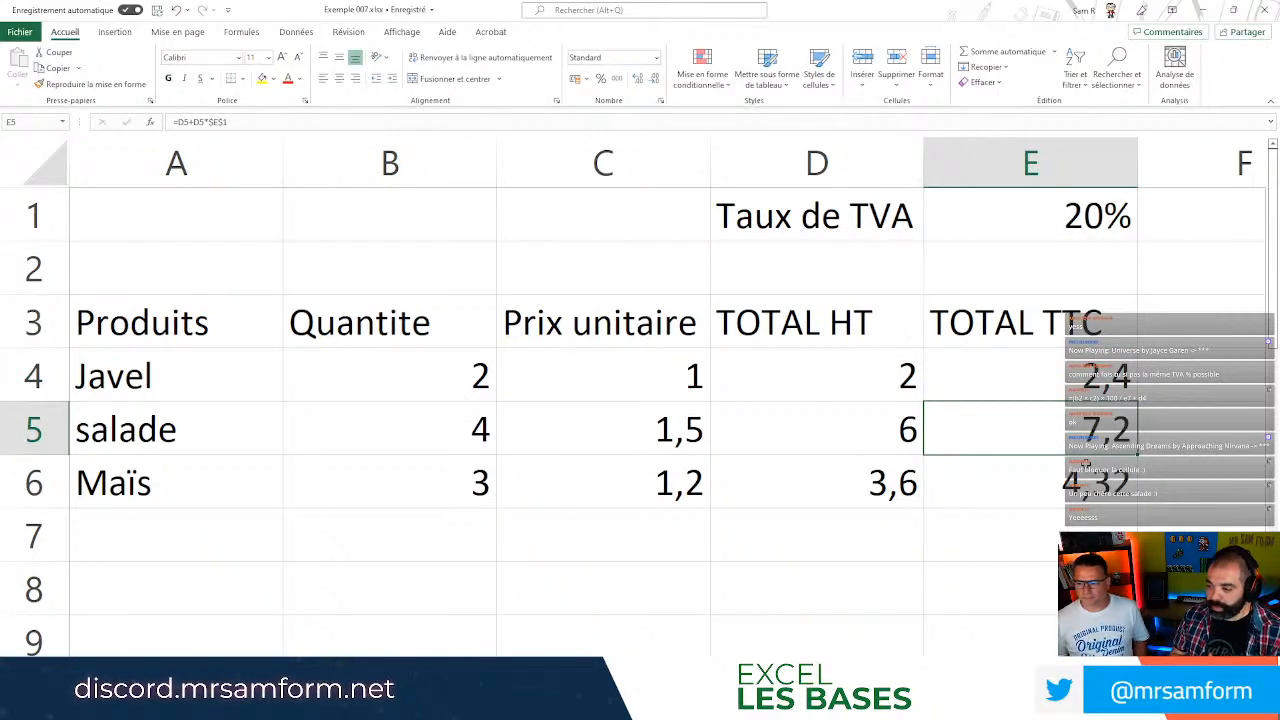